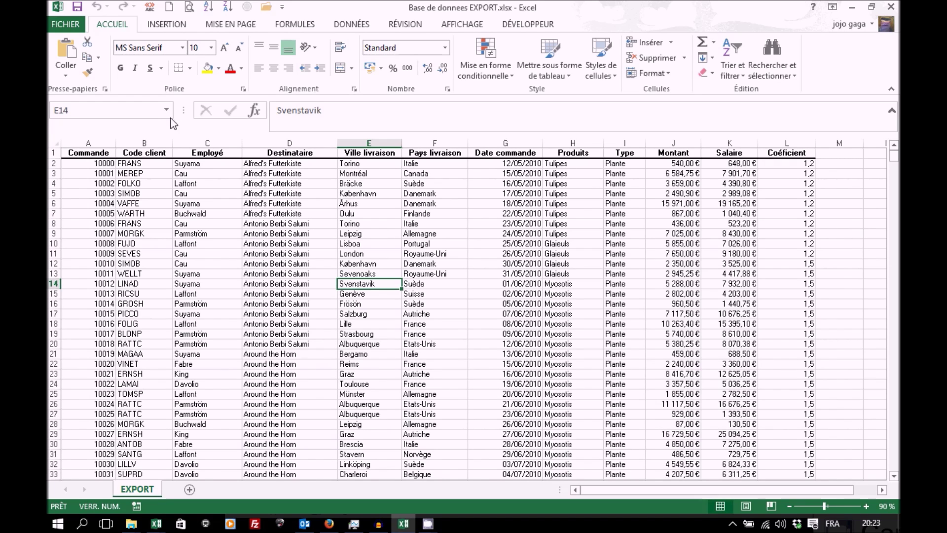
Format the order data A1:L1079 as a table with headers, using the style "Style de tableau moyen 16"
left_click(562, 76)
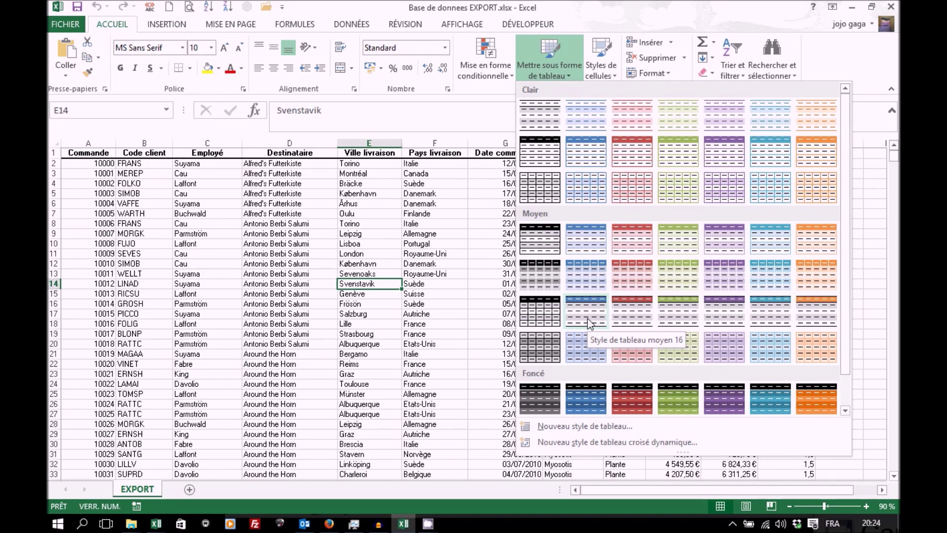
left_click(588, 320)
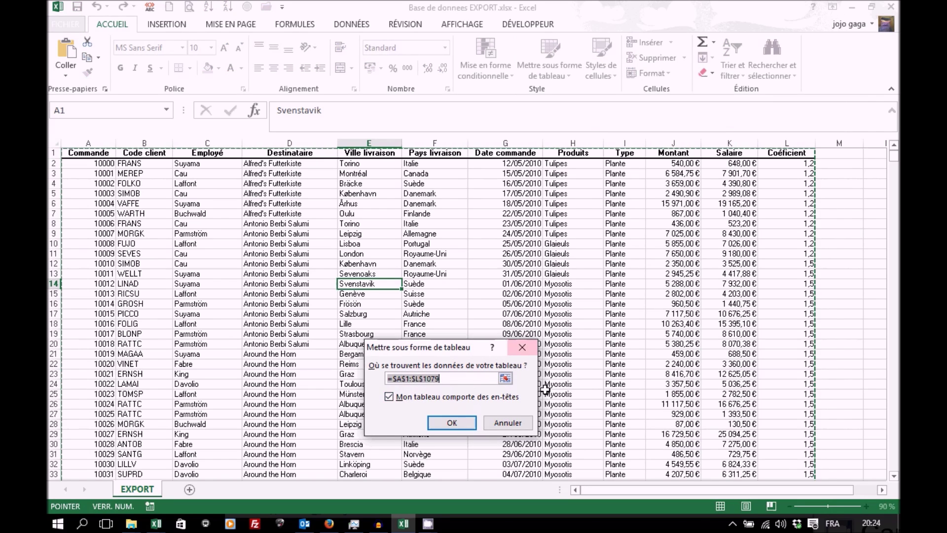
left_click(449, 425)
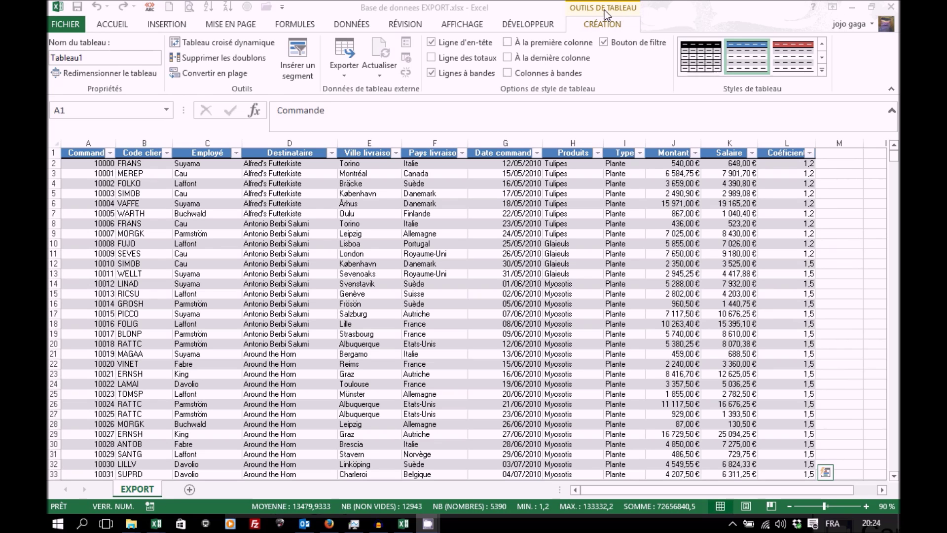
Name the new order table BaseDeDonnees
left_click(128, 57)
left_click(128, 57)
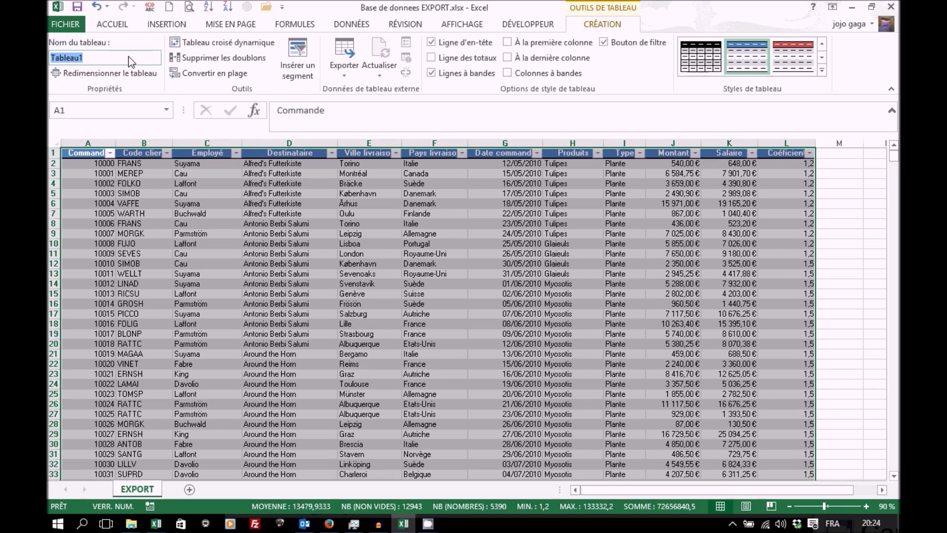
type("BaseDeDonnees")
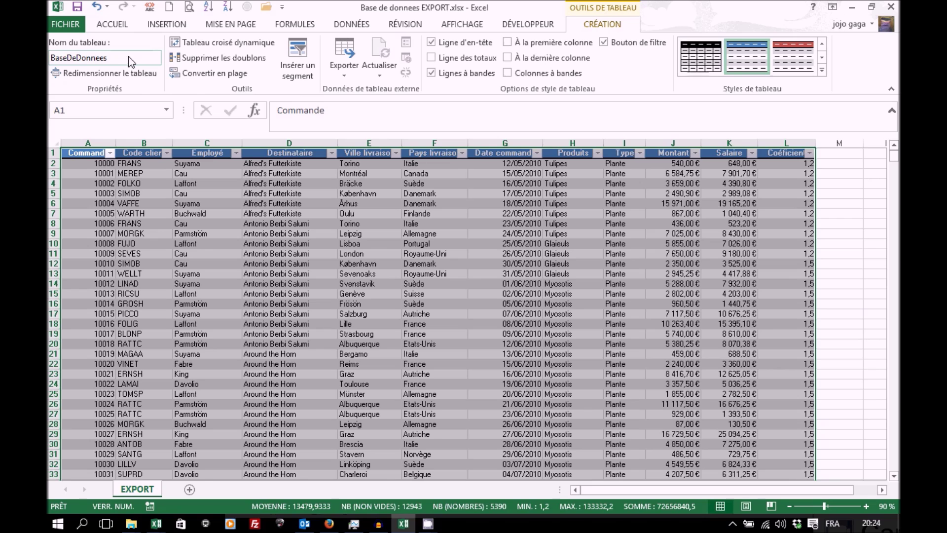
left_click(194, 205)
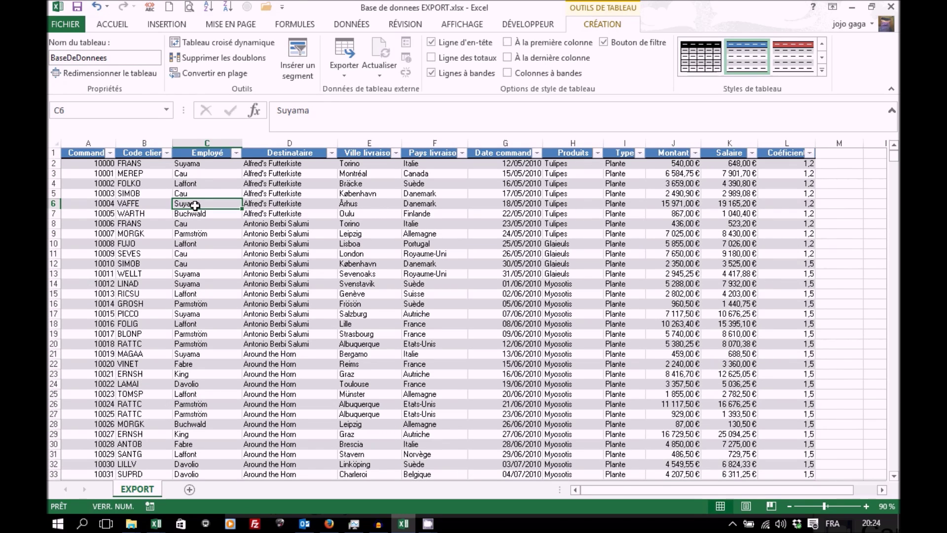
Add a new worksheet after EXPORT and name it Listes
left_click(190, 489)
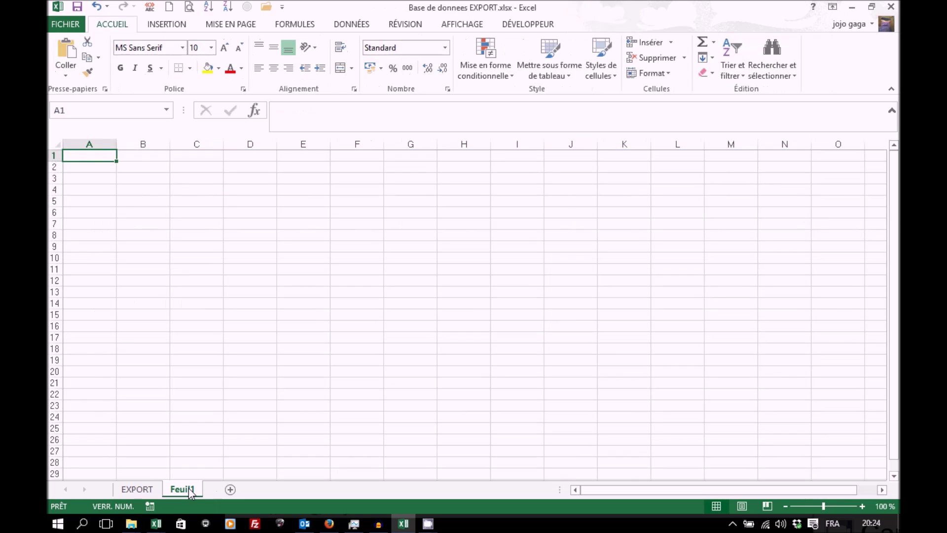
double_click(188, 488)
type("Listes")
key("Return")
Copy the whole Employé column from the EXPORT sheet into the Listes sheet, starting at cell A1
left_click(138, 489, "ctrl")
left_click(148, 492)
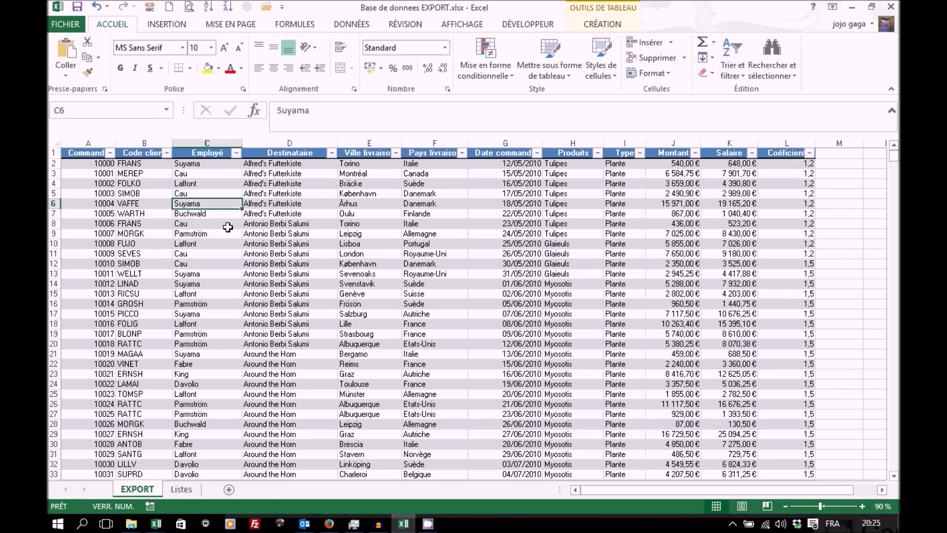
left_click(211, 144)
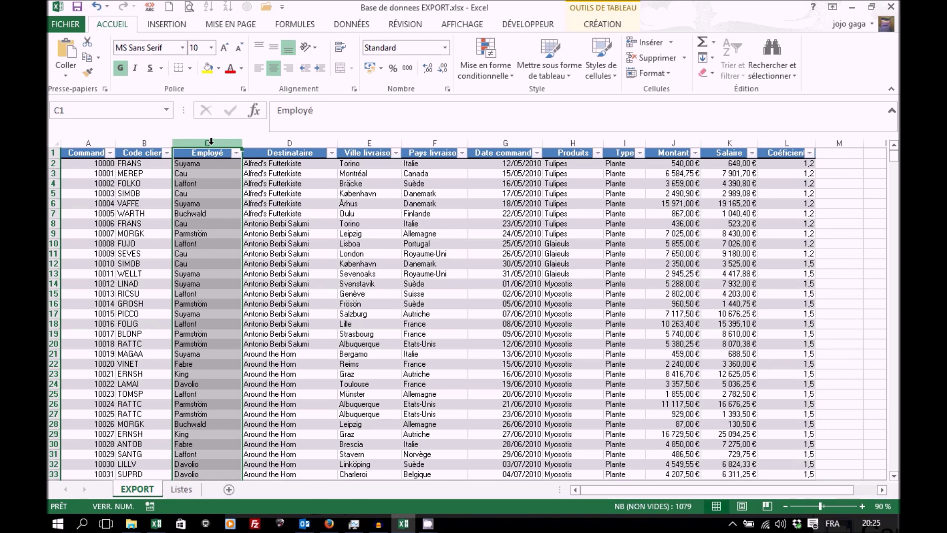
key("ctrl+c")
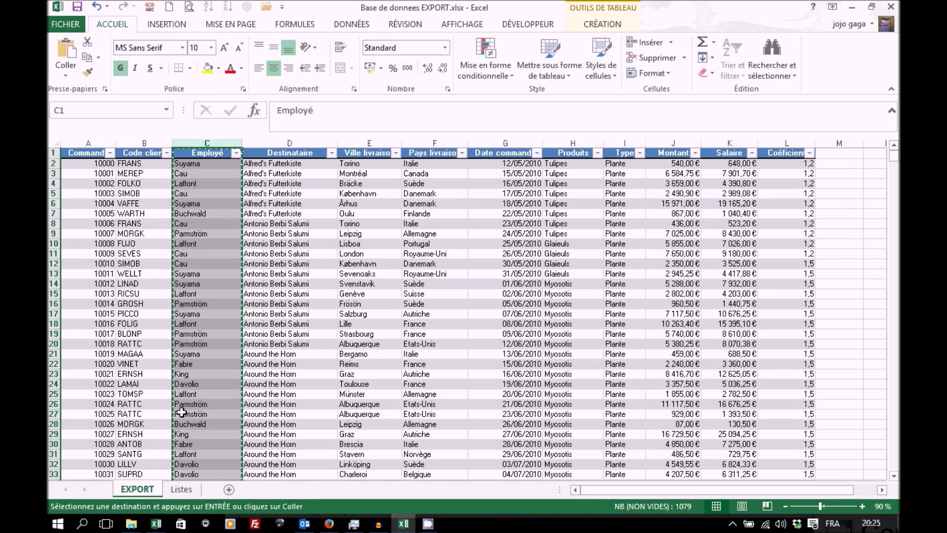
left_click(182, 490)
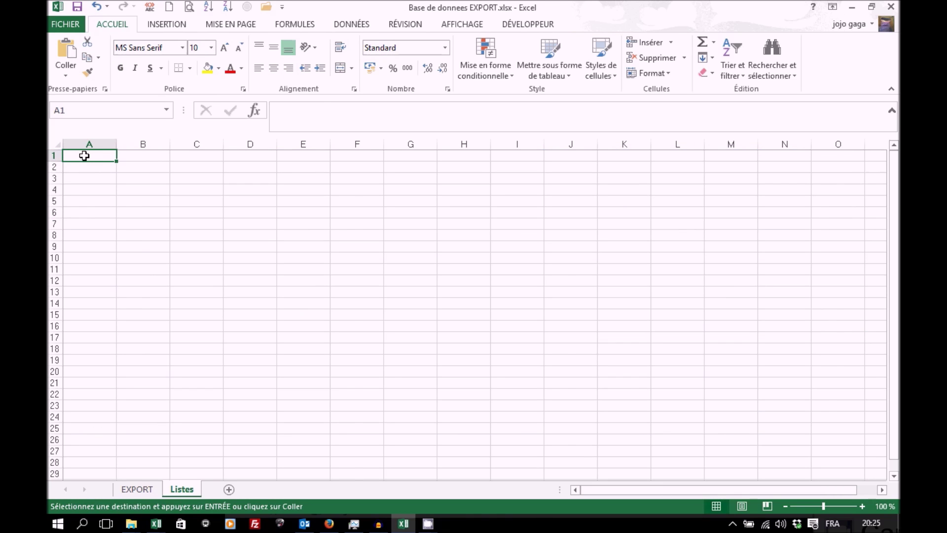
key("ctrl+v")
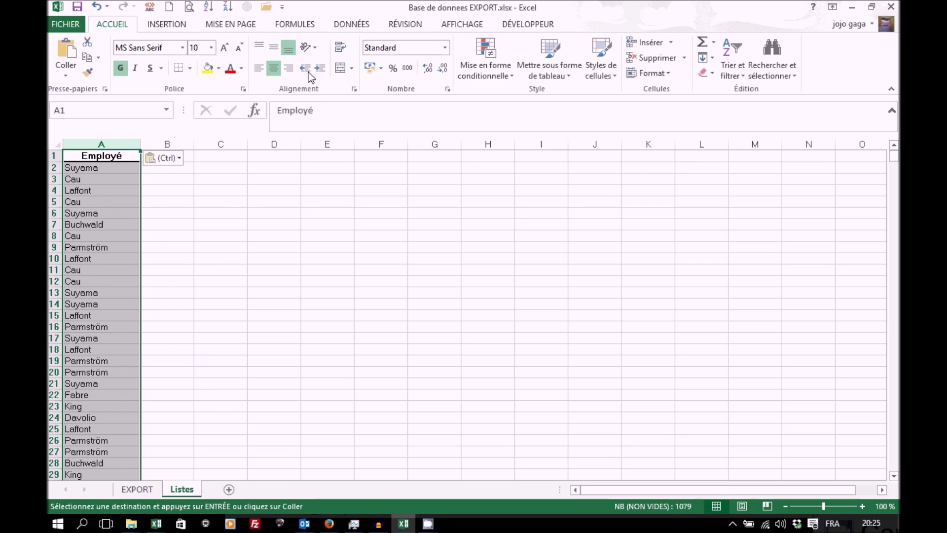
Remove the duplicate values from the Employé column on the Listes sheet, treating the first row as a header
left_click(350, 25)
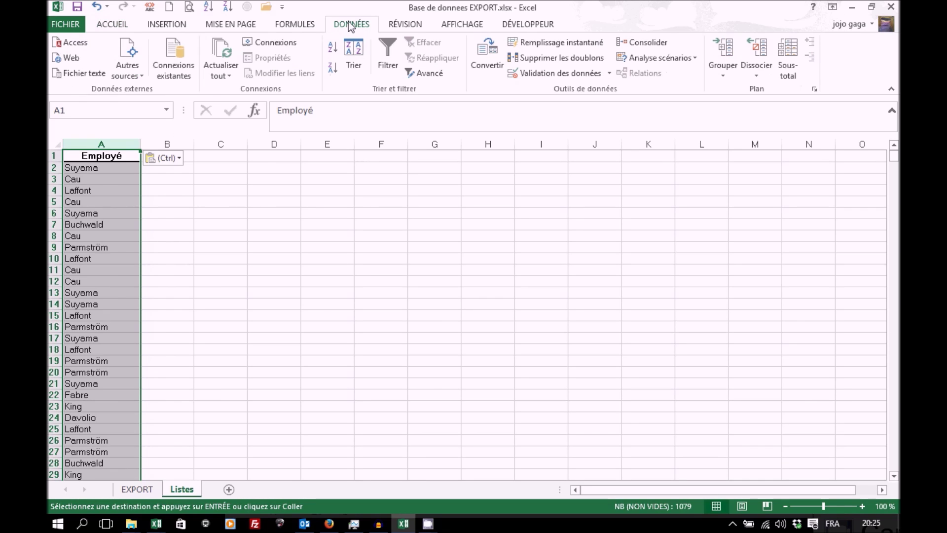
left_click(574, 60)
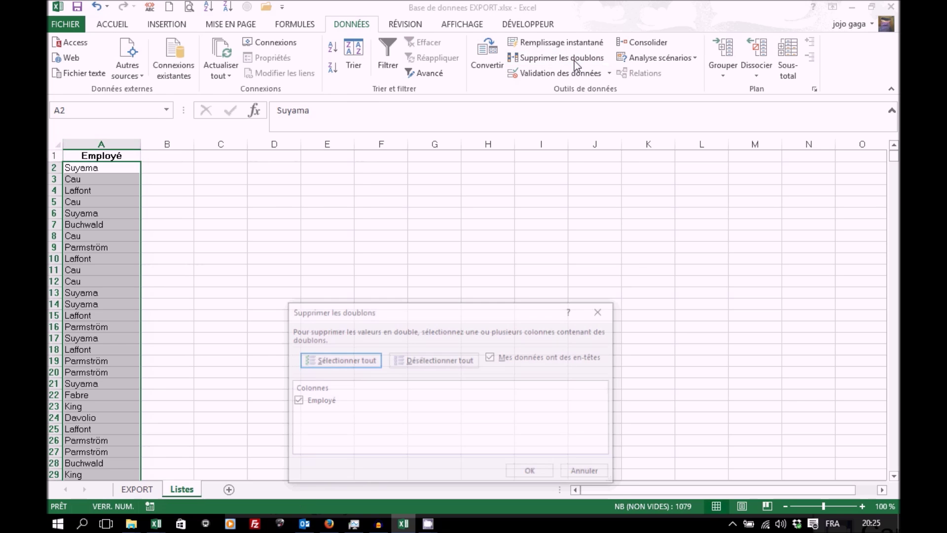
left_click(530, 474)
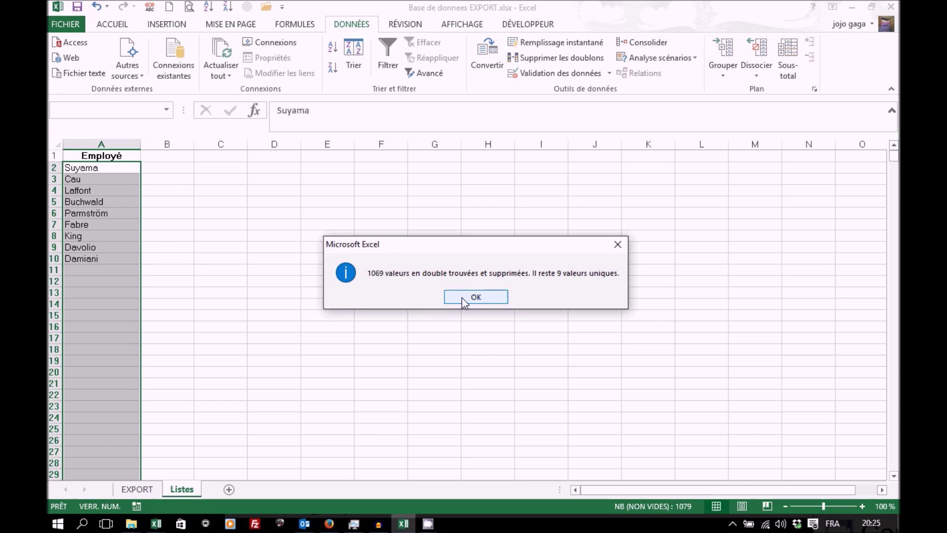
left_click(462, 297)
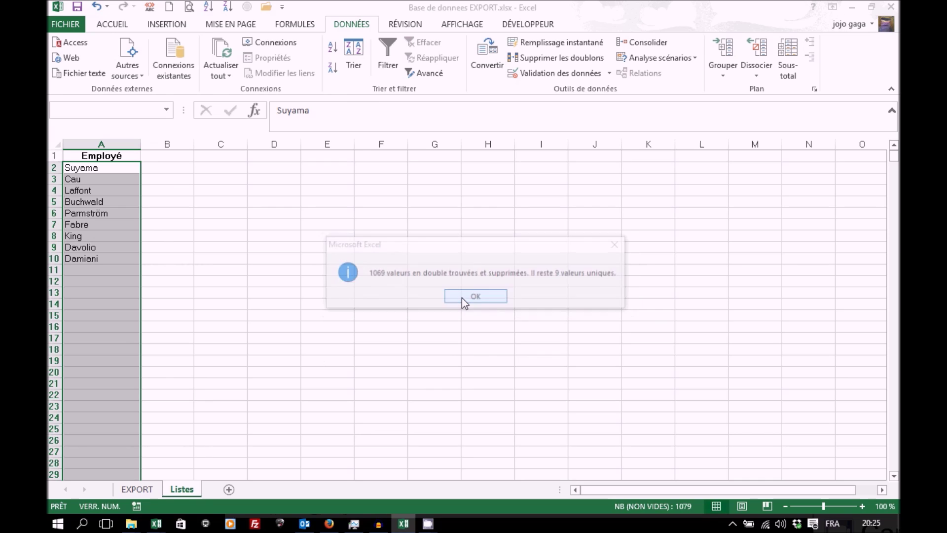
Format the Employé list A1:A10 as a purple medium-style table with headers and name it TblEmployes
left_click(106, 235)
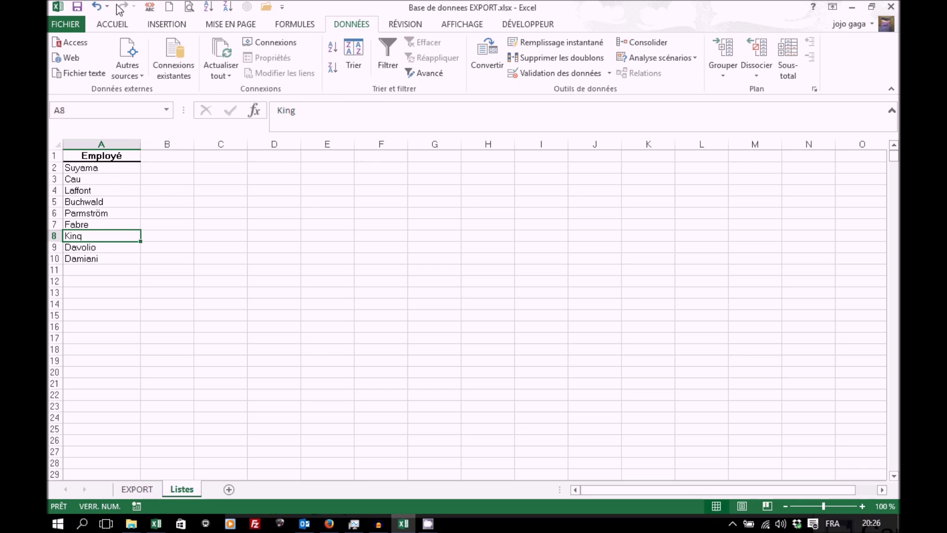
left_click(112, 29)
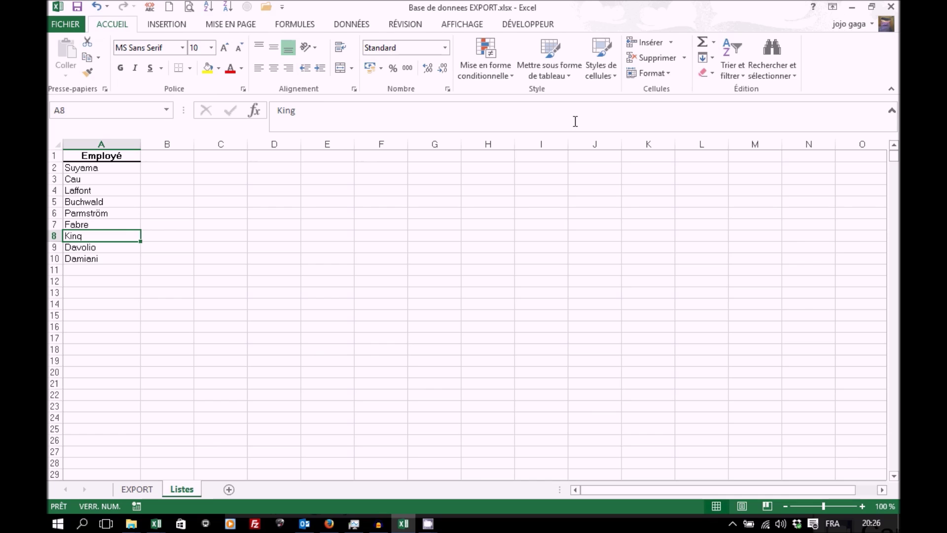
left_click(557, 79)
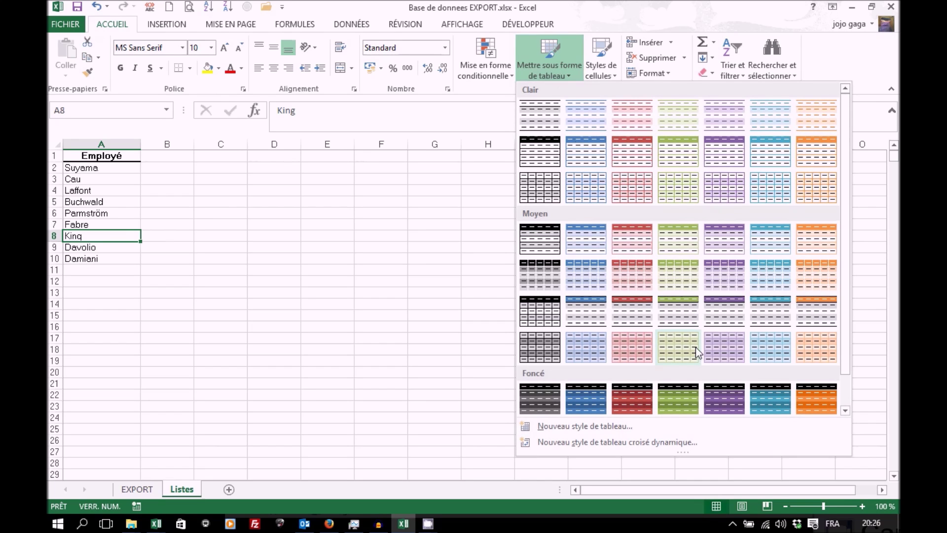
left_click(735, 311)
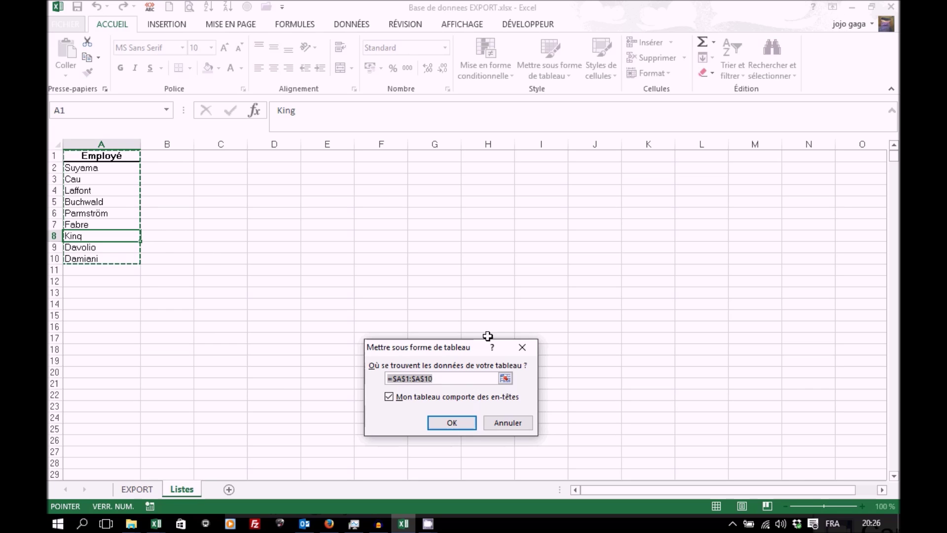
left_click(455, 425)
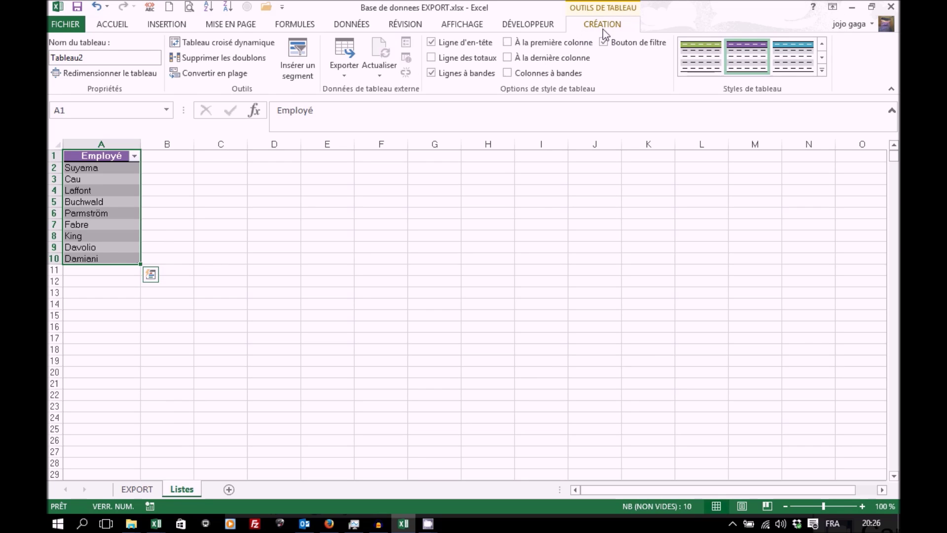
left_click(110, 58)
type("TblEmployes")
Copy the whole Pays livraison column from the EXPORT sheet into the Listes sheet, starting at cell C1
left_click(141, 488)
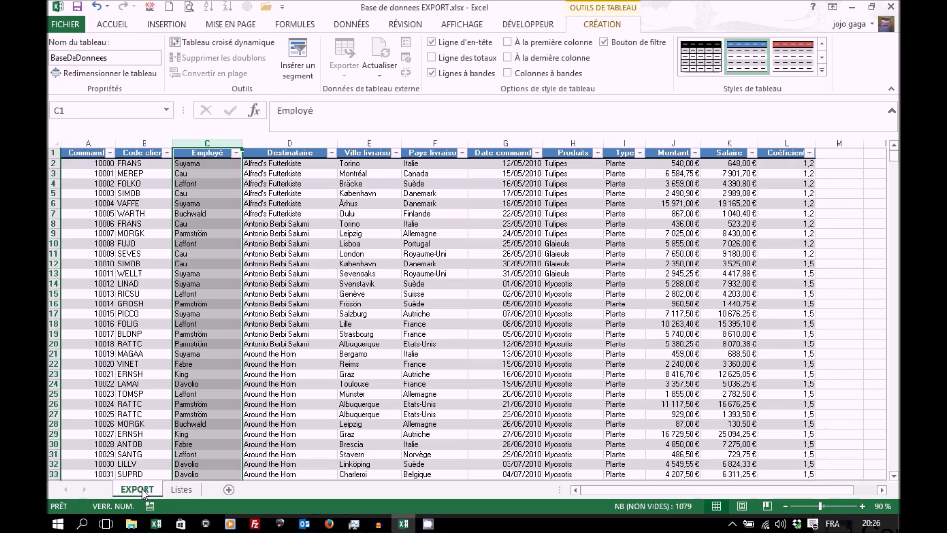
left_click(426, 139)
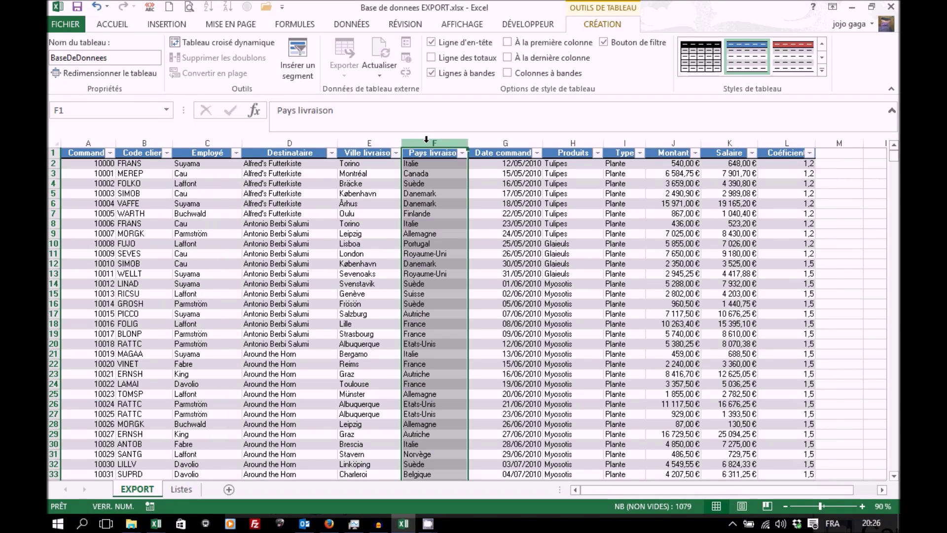
key("ctrl+c")
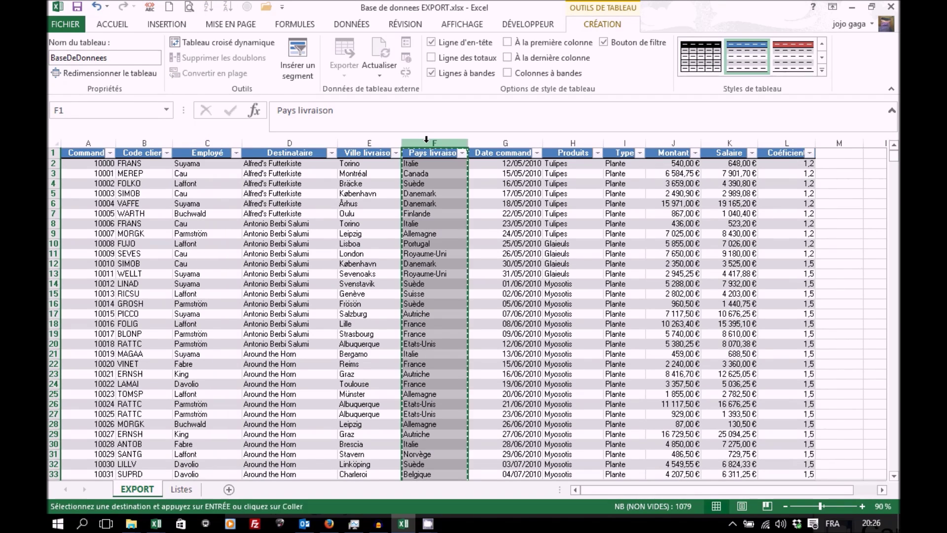
left_click(181, 489)
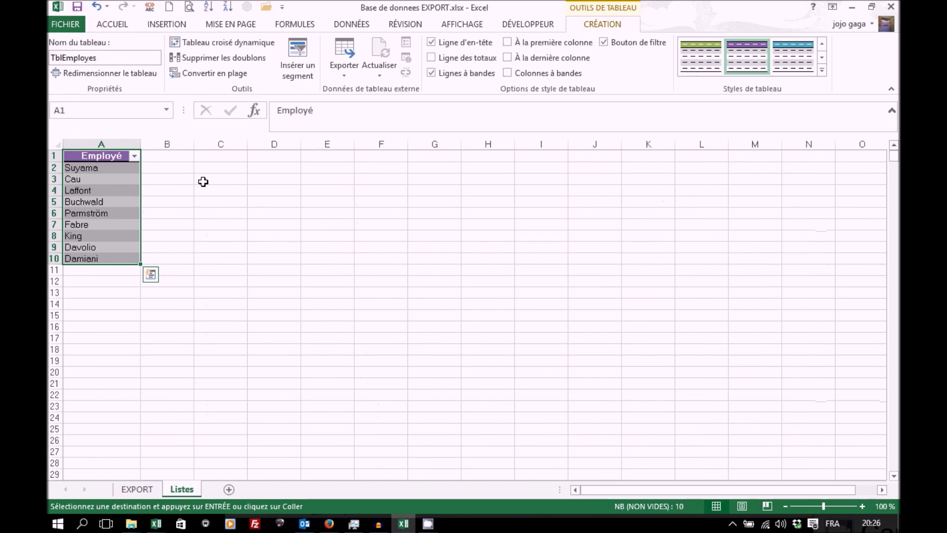
left_click(213, 156)
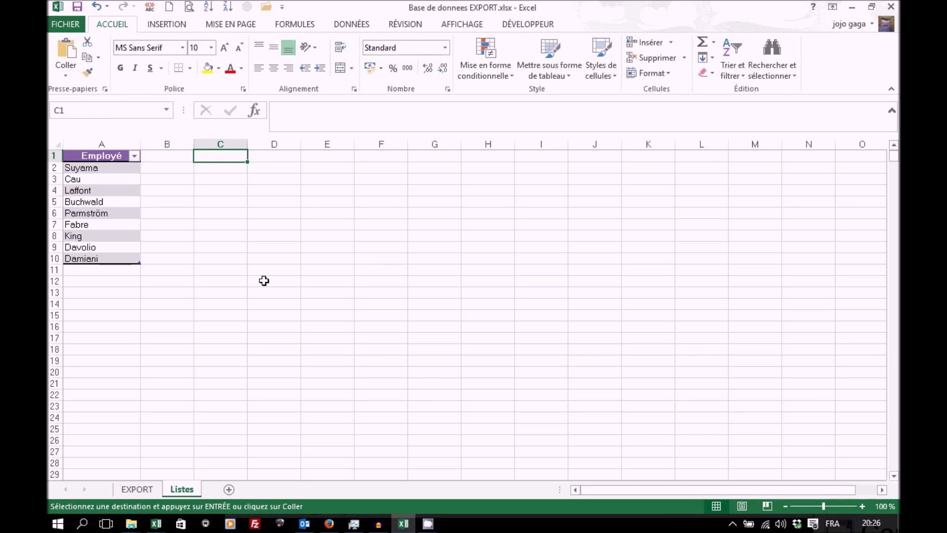
key("ctrl+v")
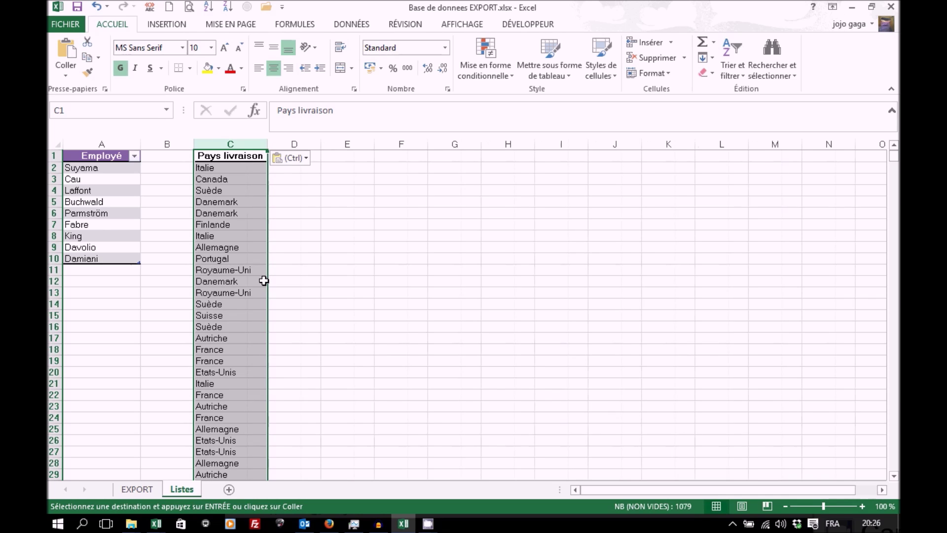
Remove the duplicate values from the Pays livraison column, treating the first row as a header
left_click(372, 20)
left_click(548, 58)
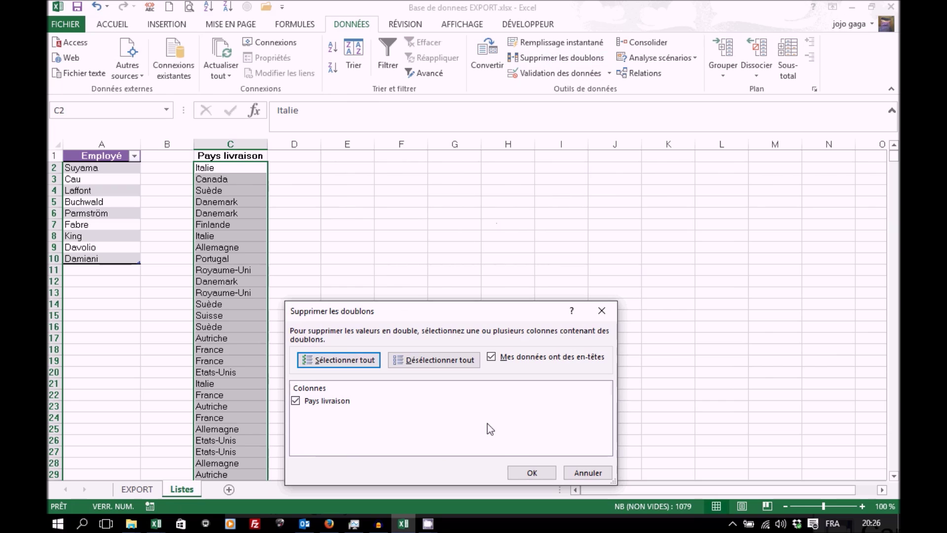
left_click(524, 471)
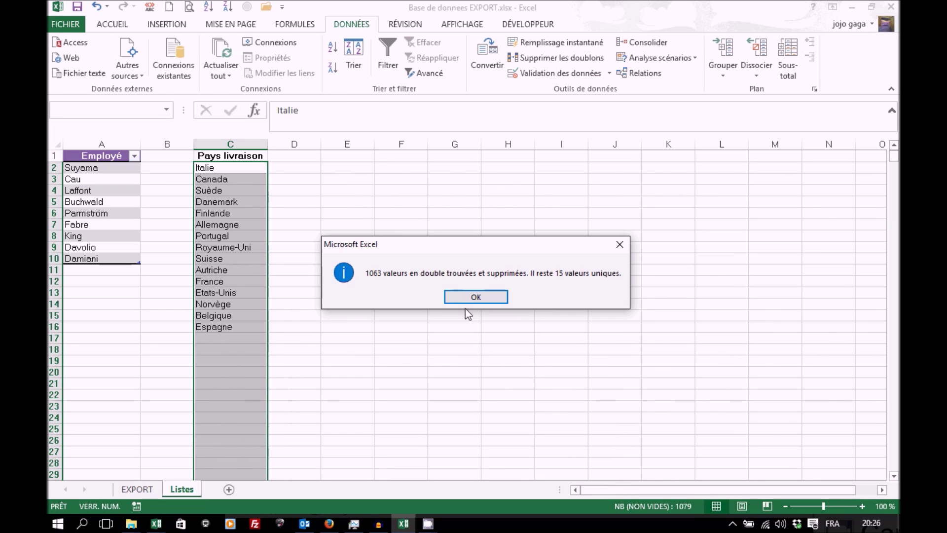
left_click(463, 296)
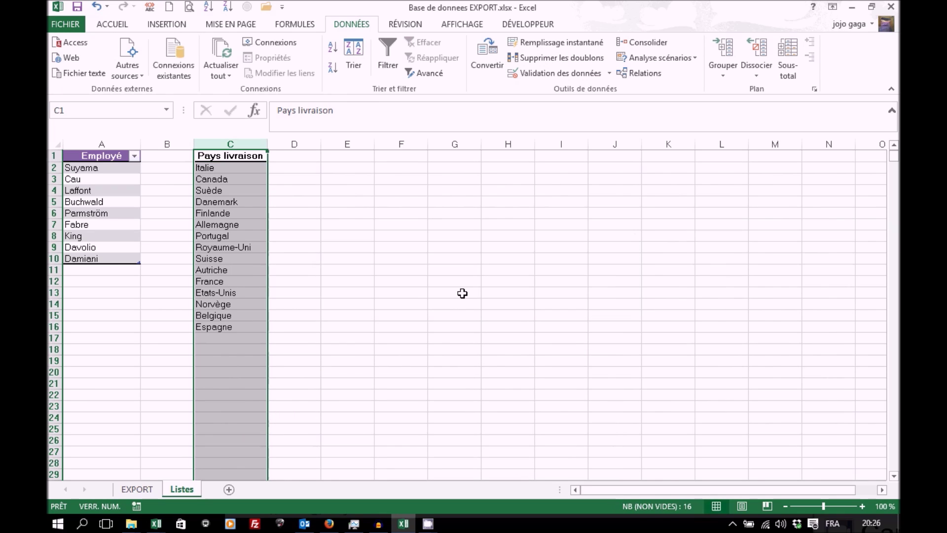
Format the Pays livraison list C1:C16 as an orange medium-style table with headers
left_click(238, 186)
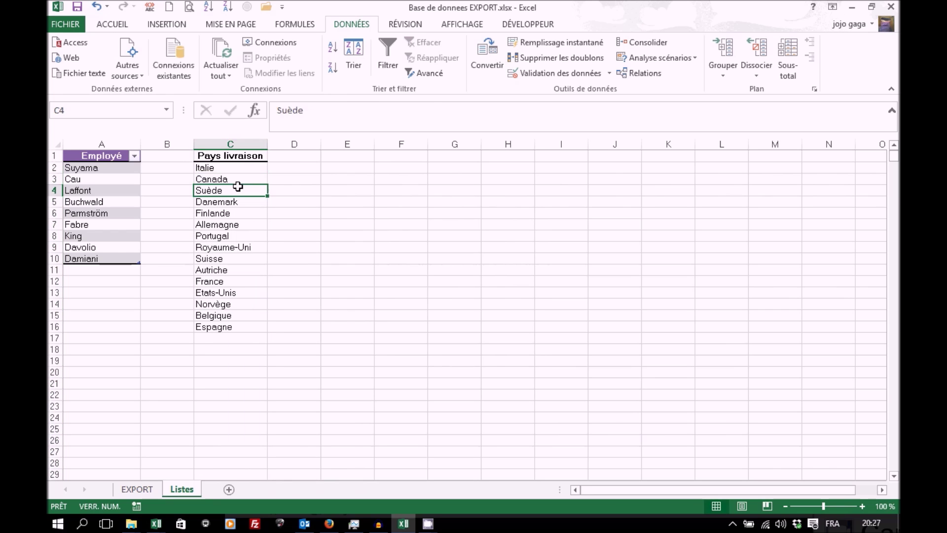
left_click(111, 27)
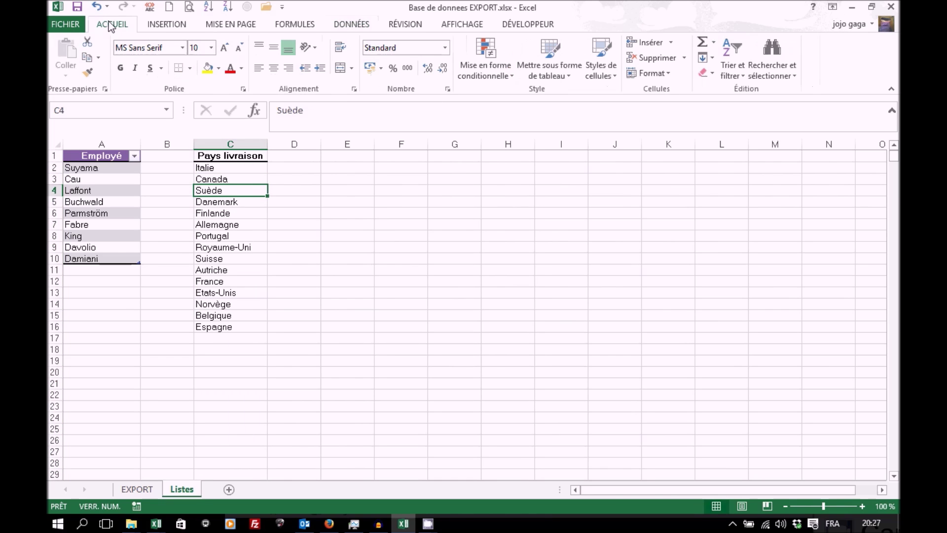
left_click(566, 72)
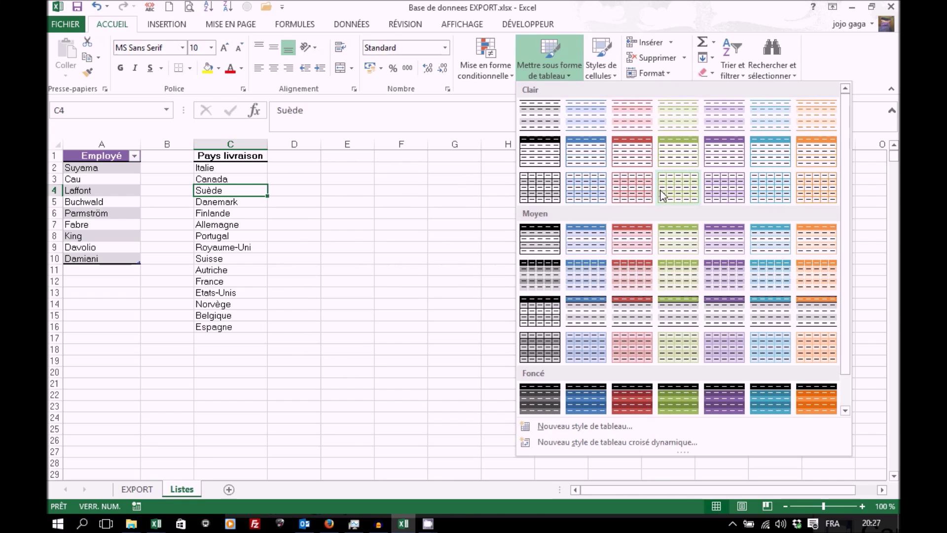
key("Escape")
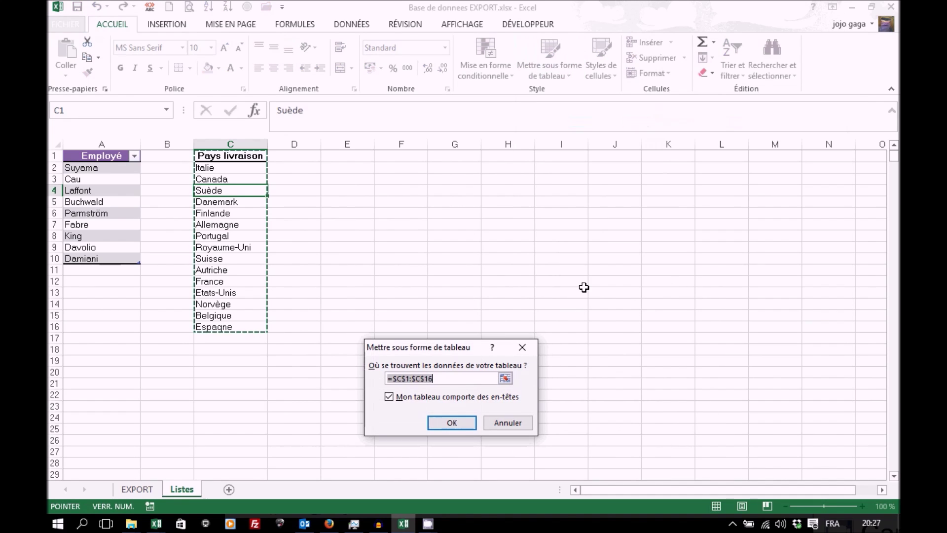
left_click(448, 421)
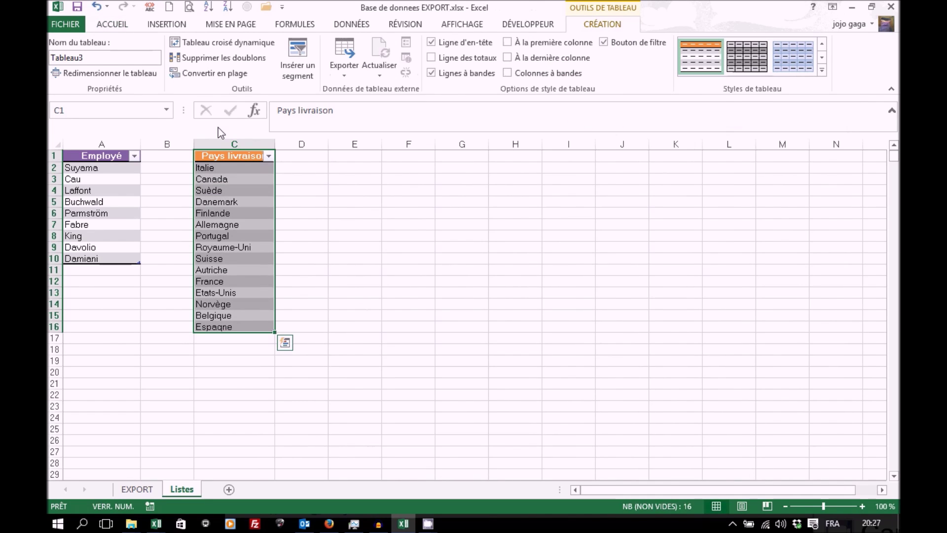
Name the Pays livraison table TblPays
left_click(129, 58)
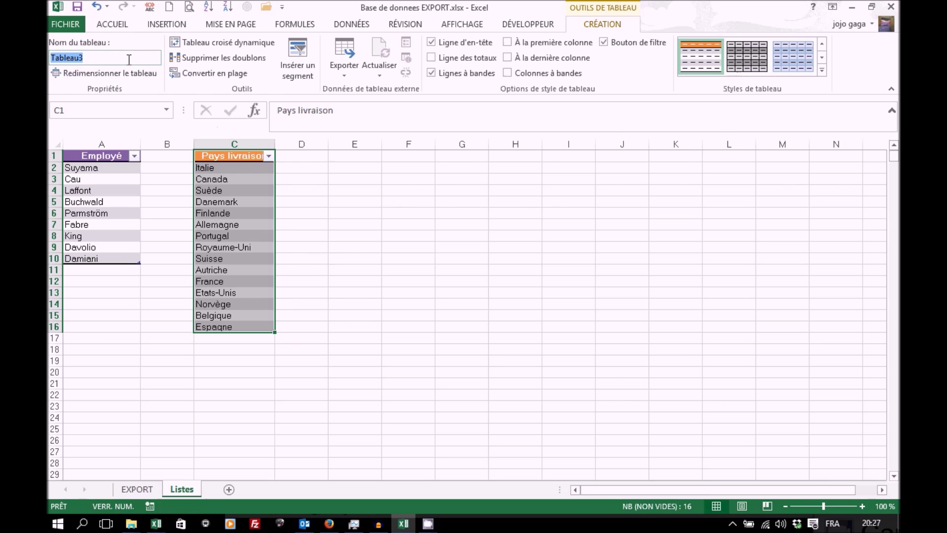
type("TblPay")
type("s")
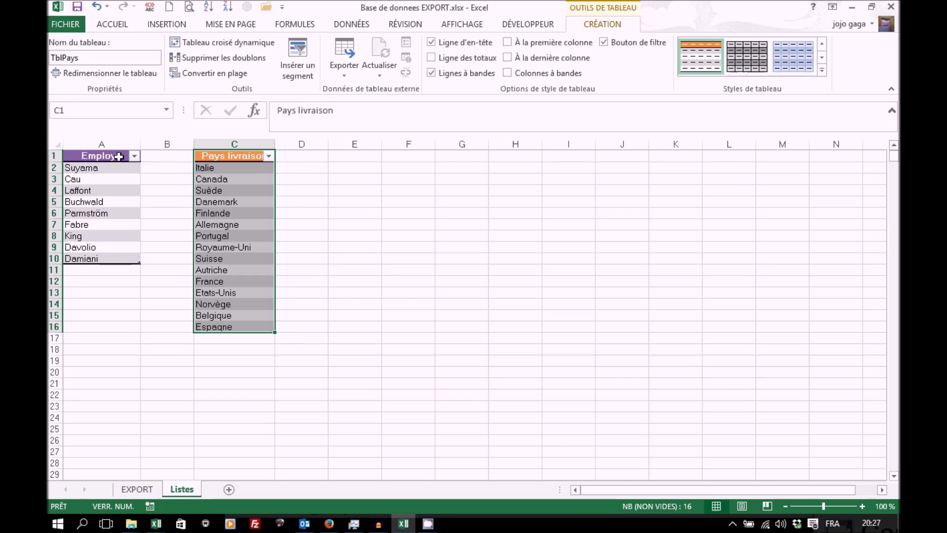
Give the Employé header cell A1 the defined name Employes
left_click(97, 157)
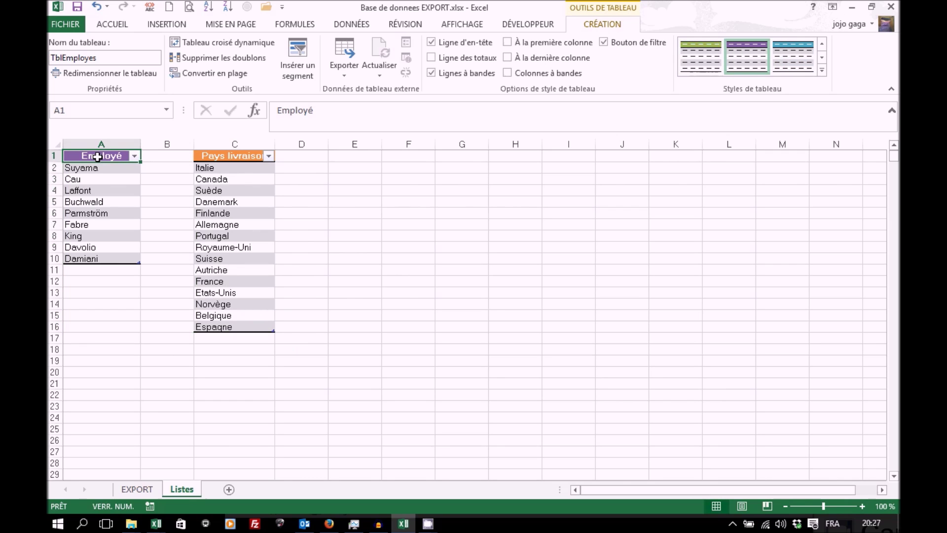
left_click(113, 110)
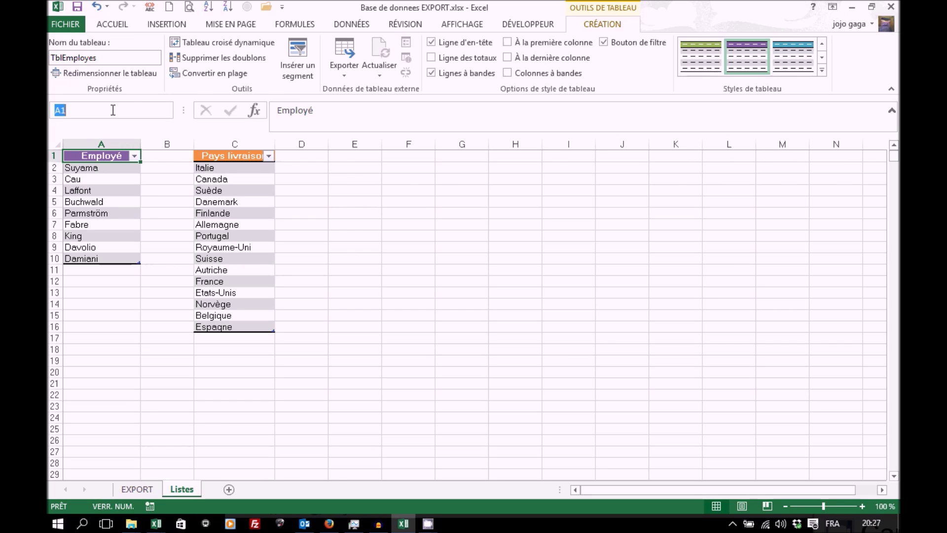
type("Employes")
key("Return")
Give the Pays livraison header cell C1 the defined name Pays
left_click(231, 157)
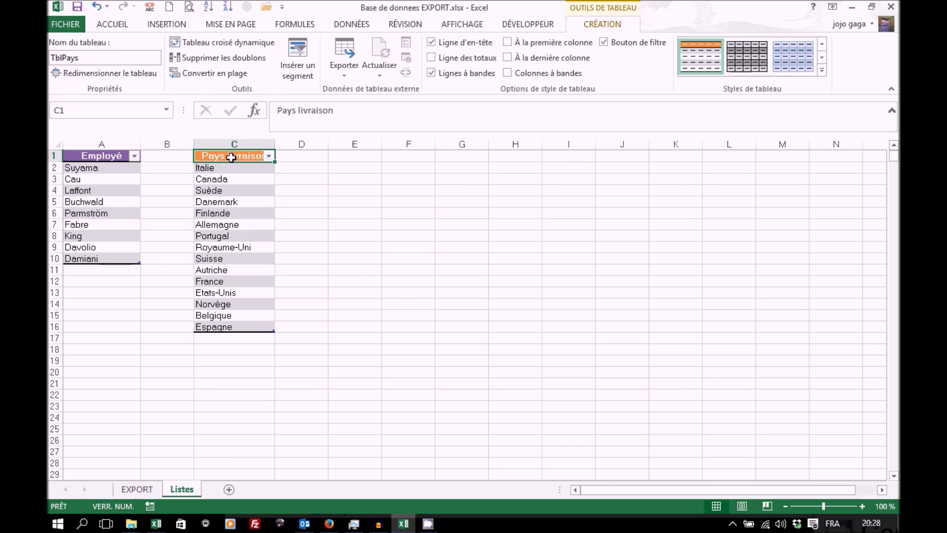
left_click(93, 111)
key("BackSpace")
type("Pays")
key("Escape")
Go to the defined names Employes, TblPays and Pays in turn to check which cells each one covers
left_click(167, 111)
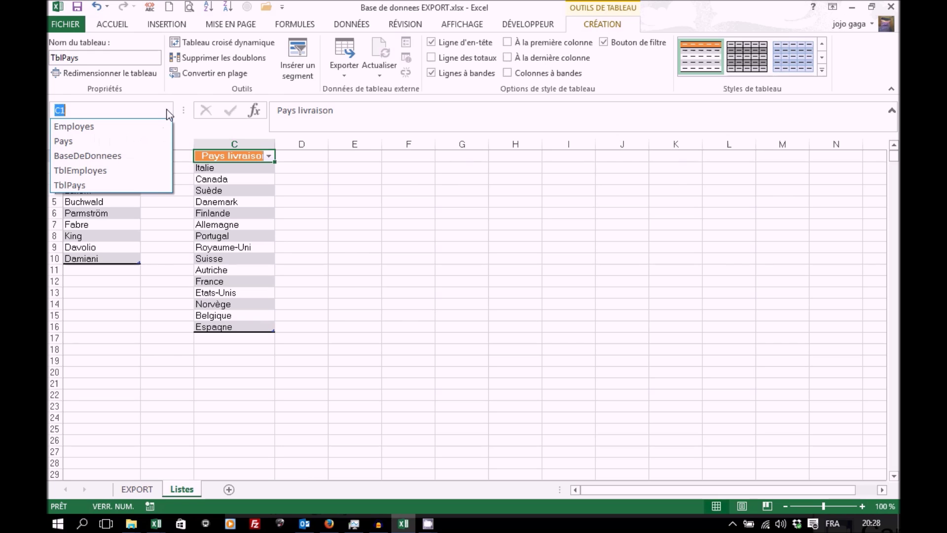
left_click(103, 127)
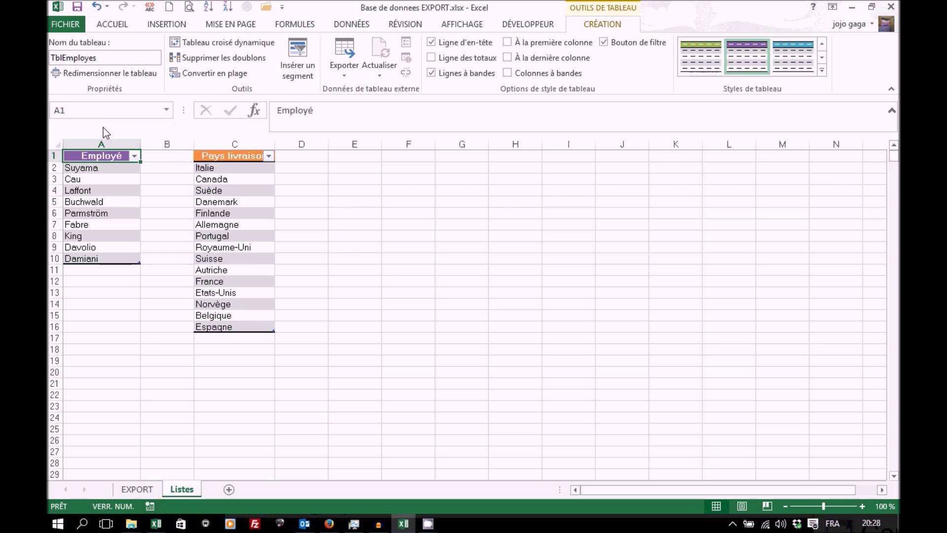
left_click(167, 106)
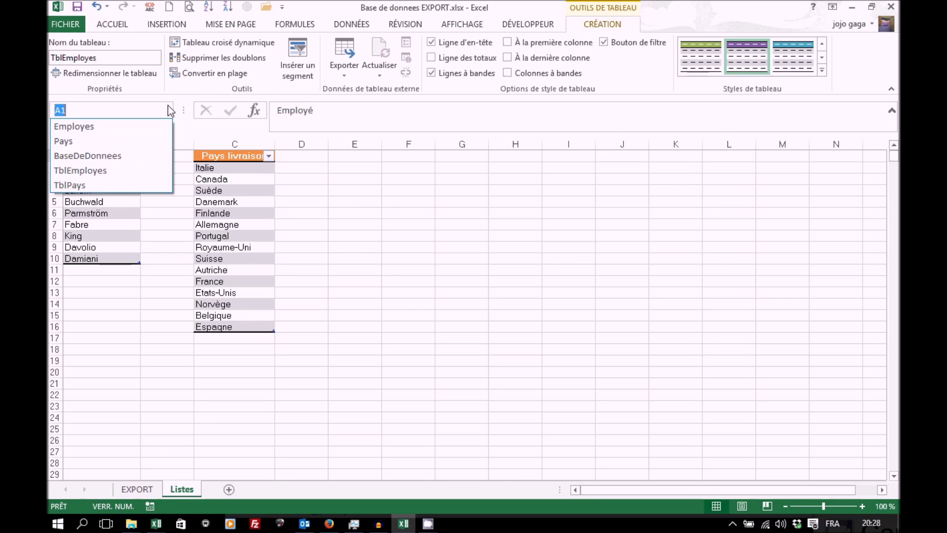
left_click(96, 186)
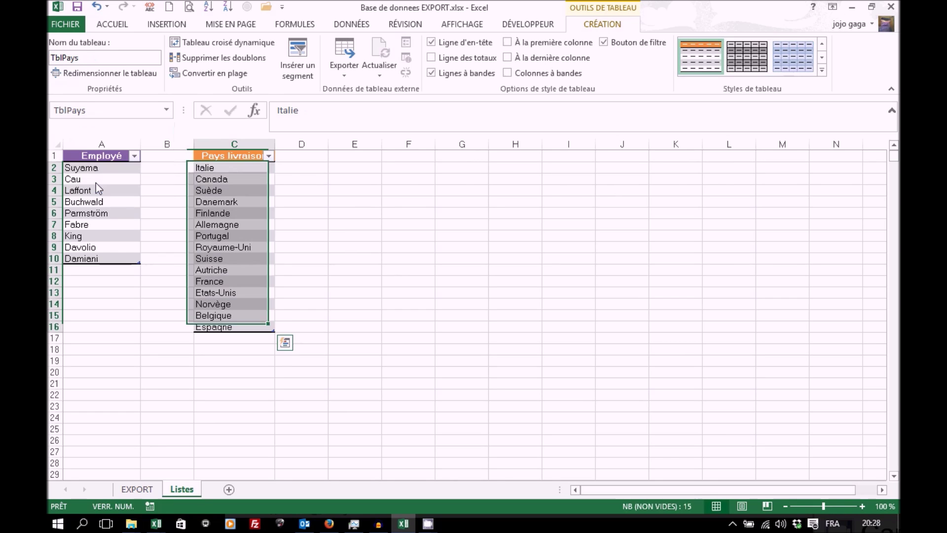
left_click(166, 110)
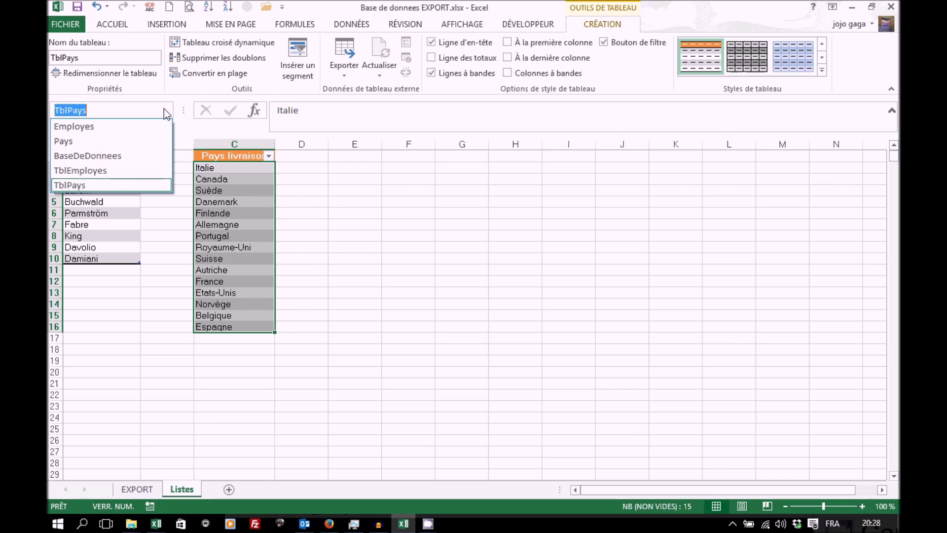
left_click(98, 141)
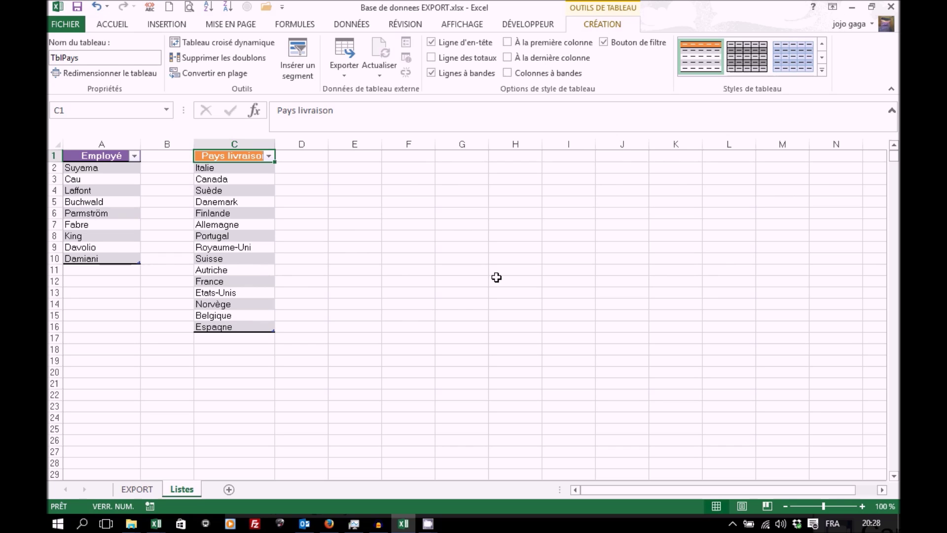
Save the workbook in the Exos Type Excel folder as the macro-enabled file Base de donnees EXPORT.xlsm
left_click(64, 26)
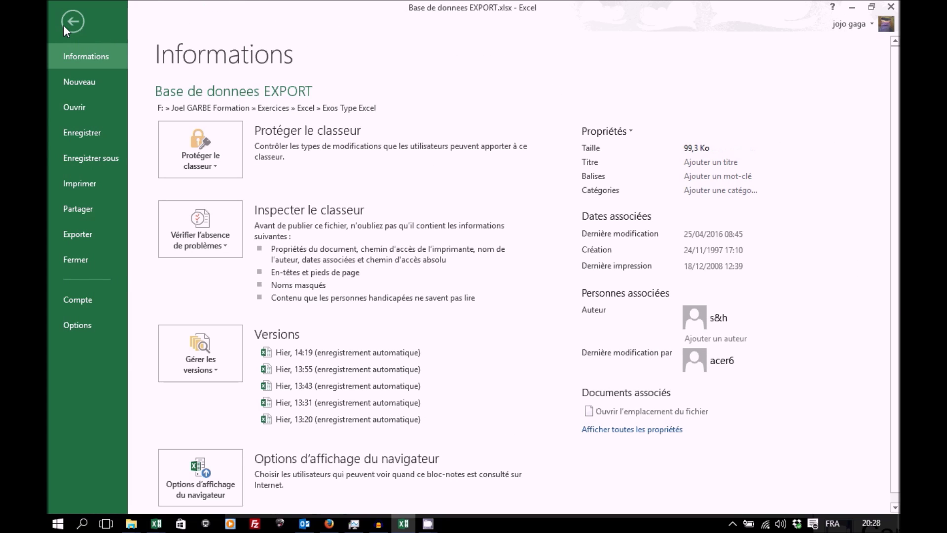
left_click(92, 156)
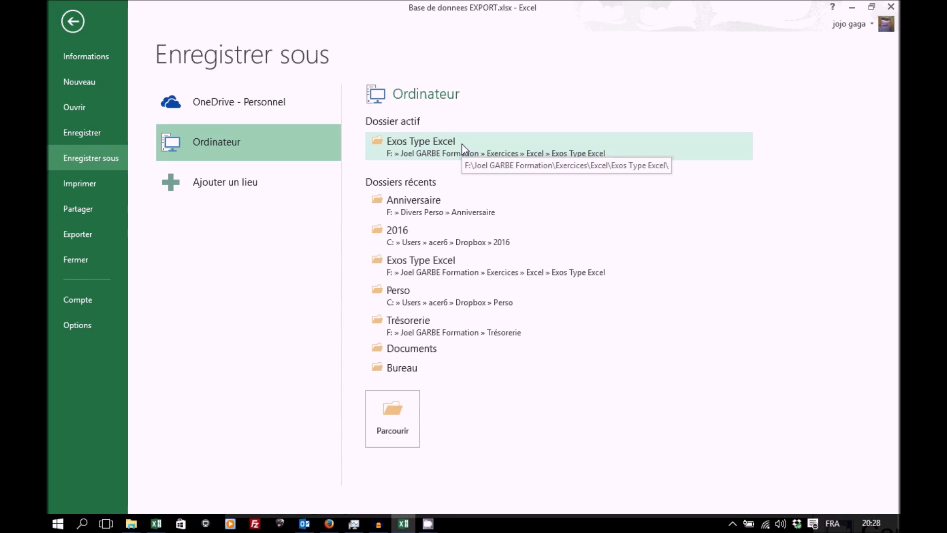
left_click(461, 144)
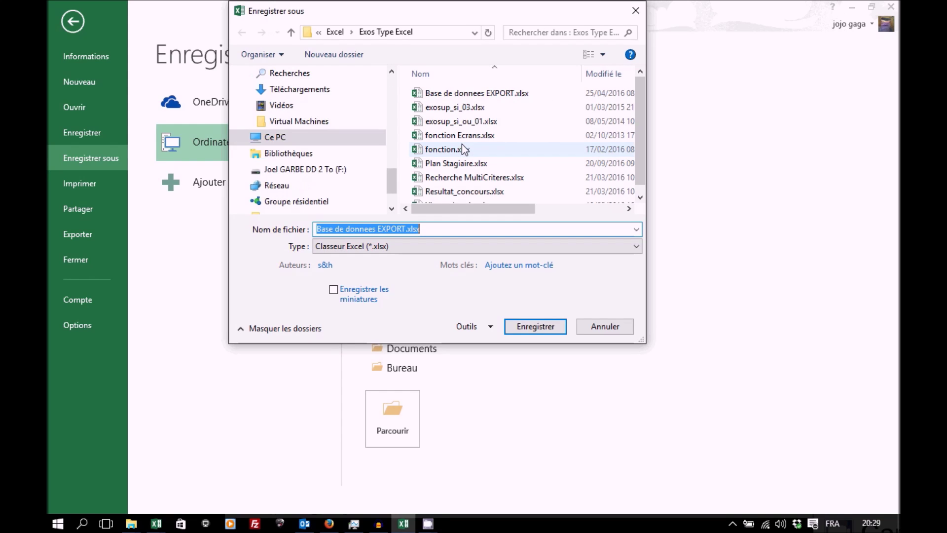
left_click(378, 247)
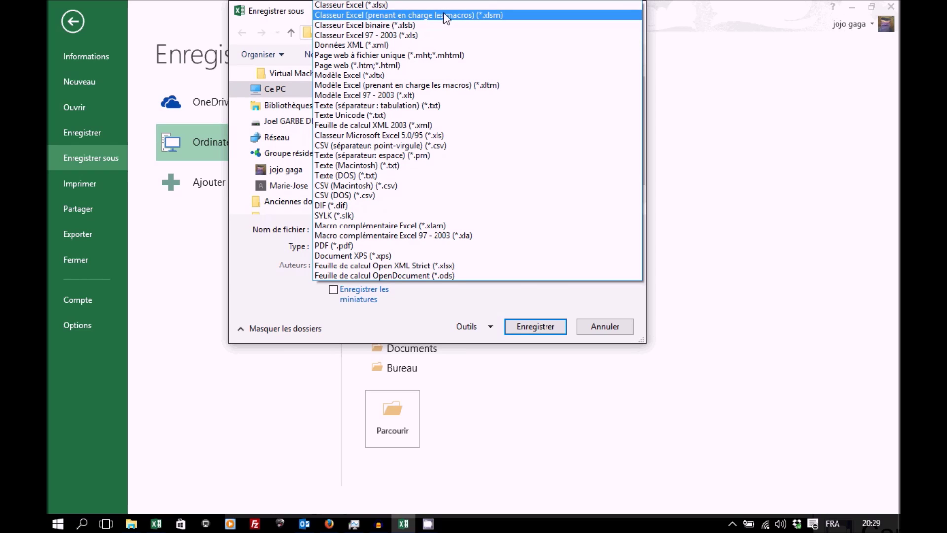
left_click(445, 15)
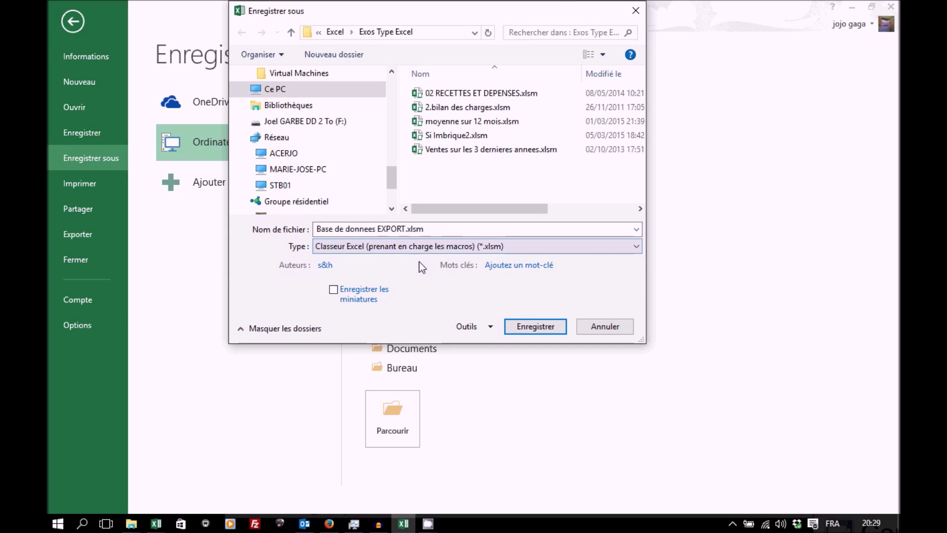
left_click(531, 328)
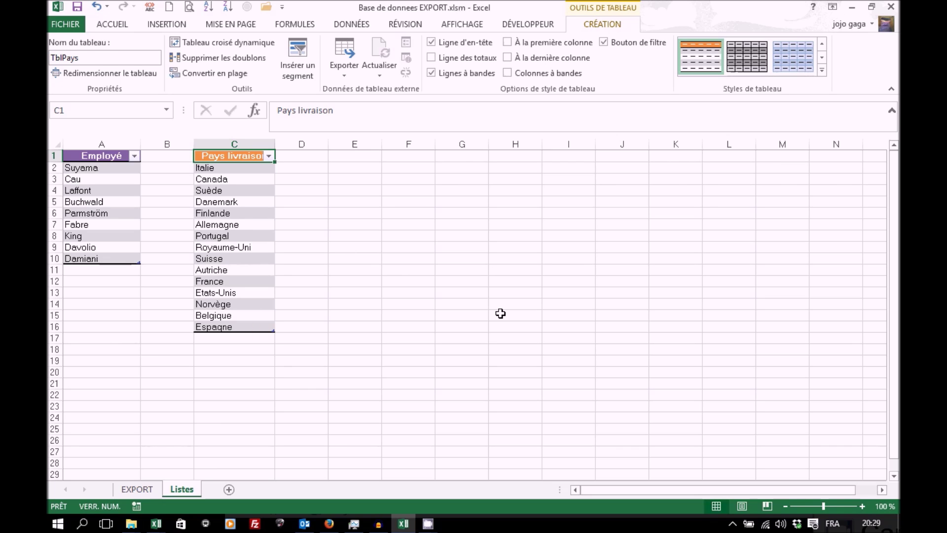
left_click(138, 489)
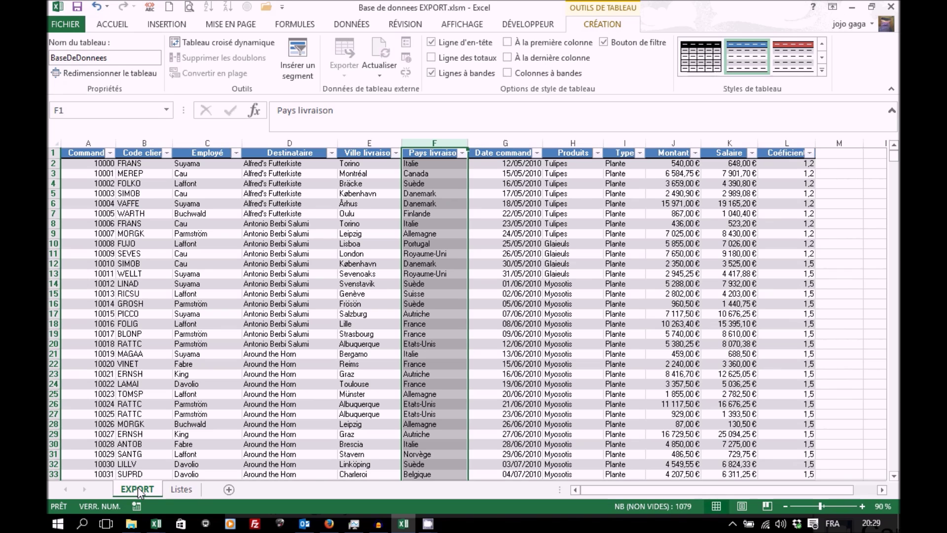
left_click(181, 489)
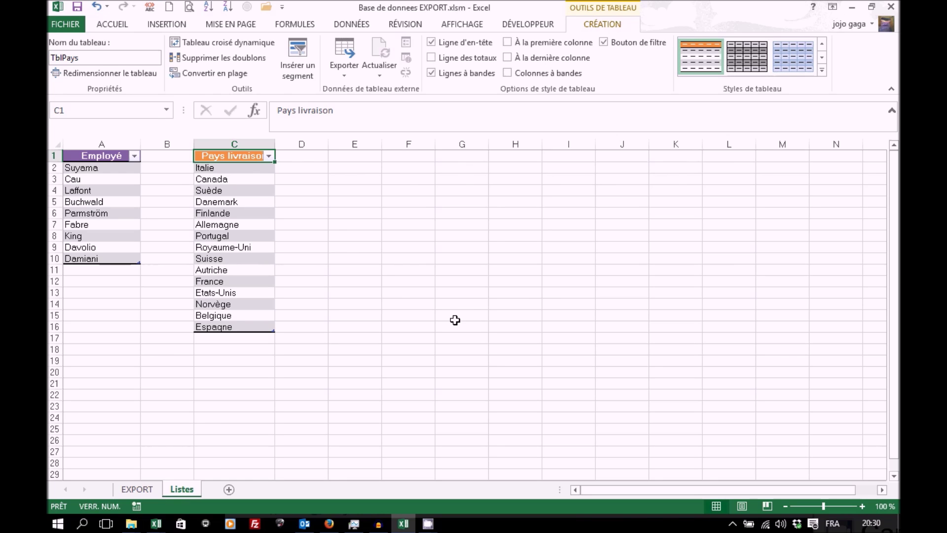
Check in the ribbon customization options whether the Développeur commands are enabled
left_click(527, 25)
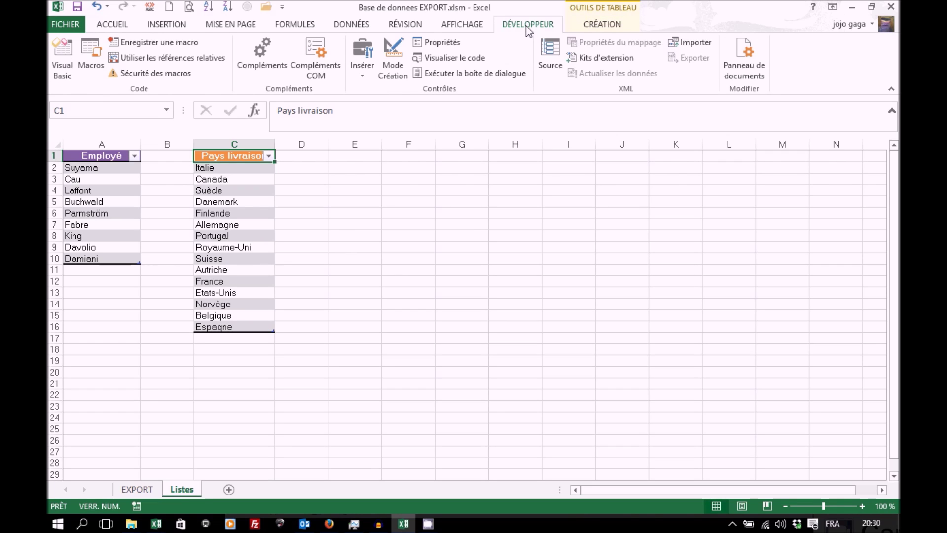
left_click(67, 23)
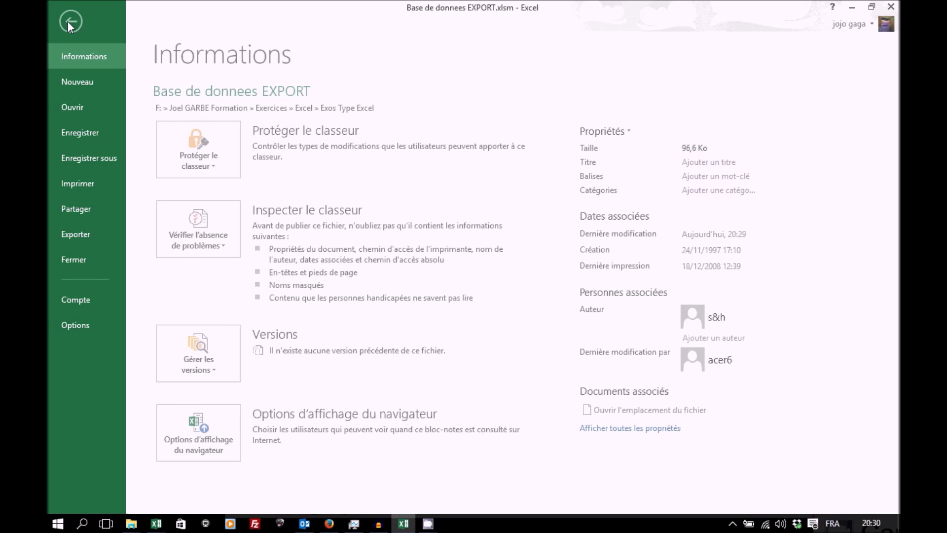
left_click(75, 325)
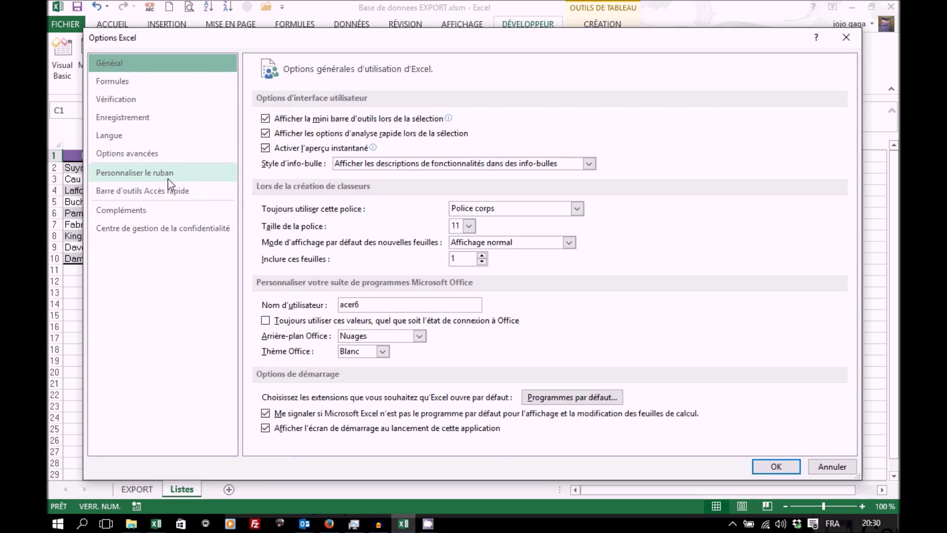
left_click(168, 182)
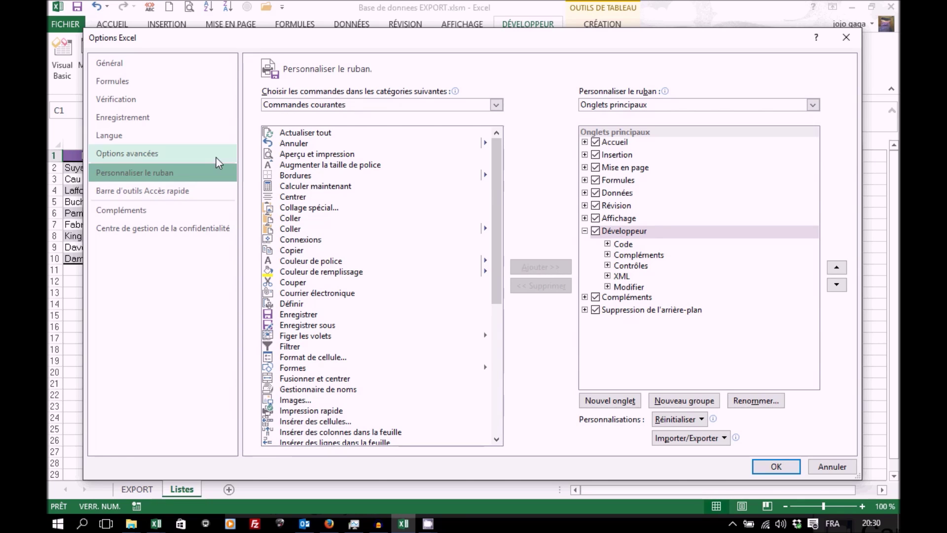
left_click(772, 468)
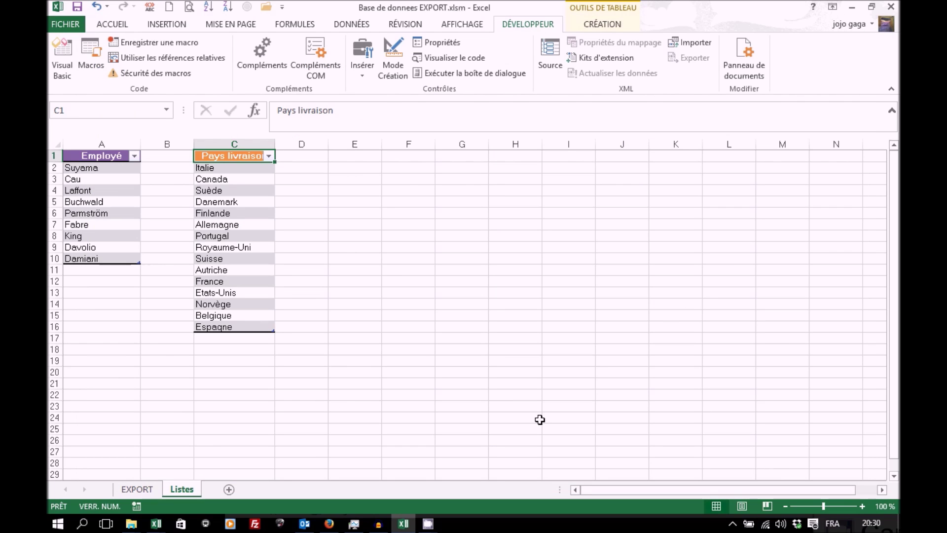
Start recording a macro named MAJListes, stored in this workbook
left_click(173, 42)
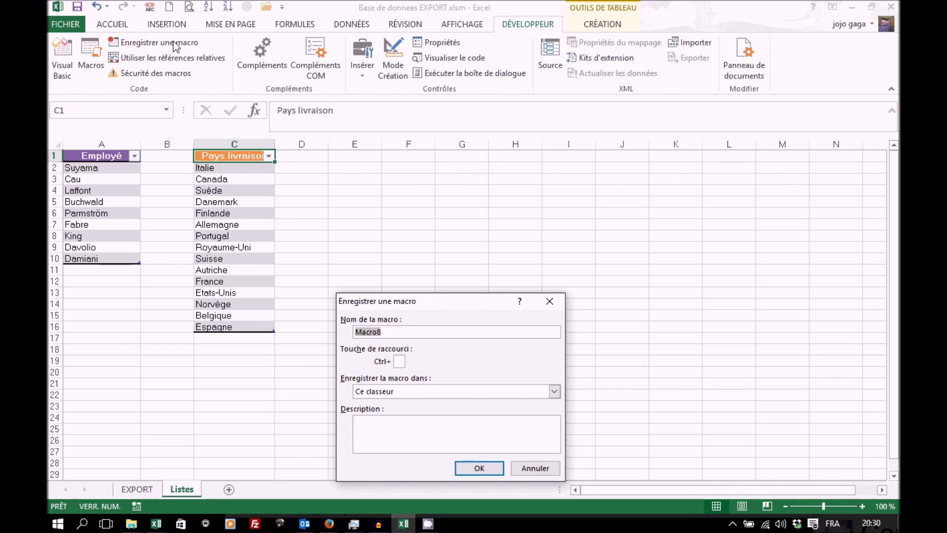
type("MAJListes")
key("BackSpace")
left_click(480, 471)
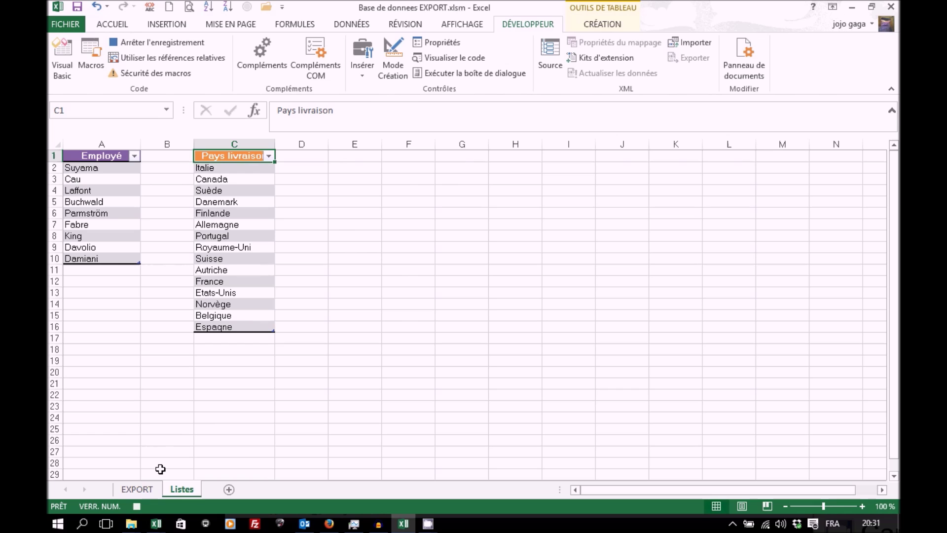
Copy the whole Employé column with its header from the EXPORT sheet and paste it at the named cell Employes on the Listes sheet
left_click(148, 489)
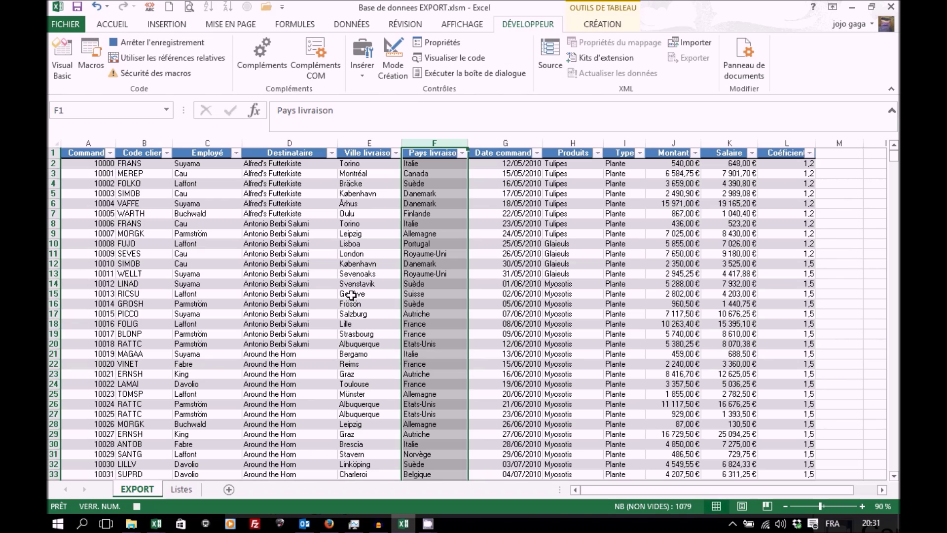
left_click(209, 146)
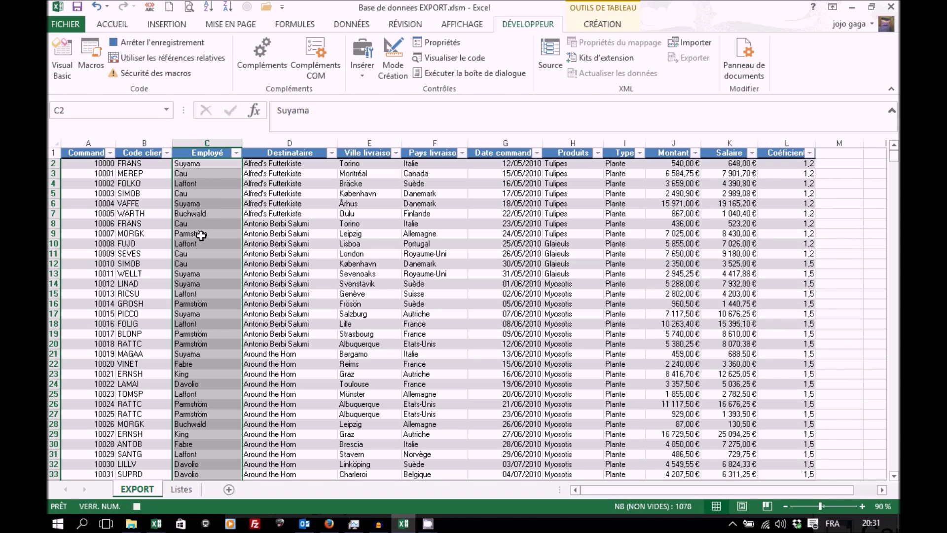
left_click(205, 147)
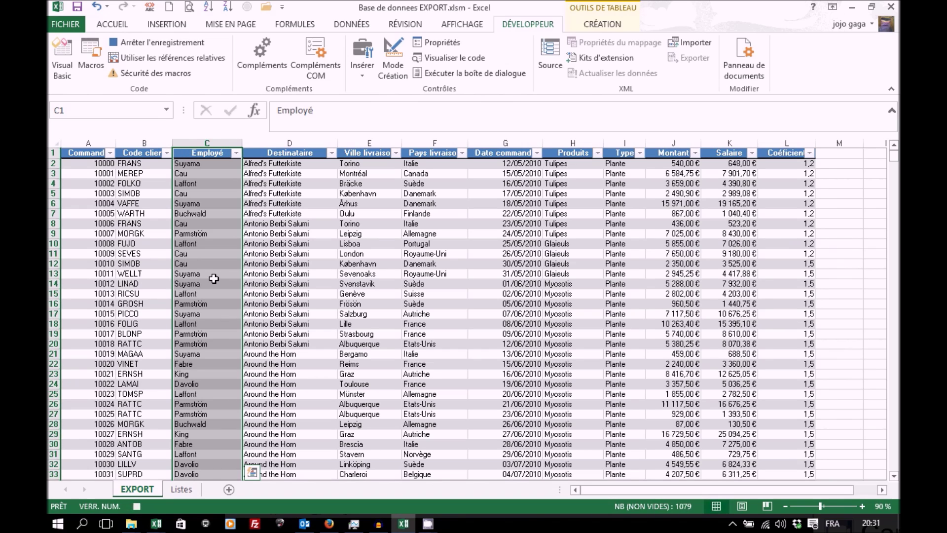
key("ctrl+c")
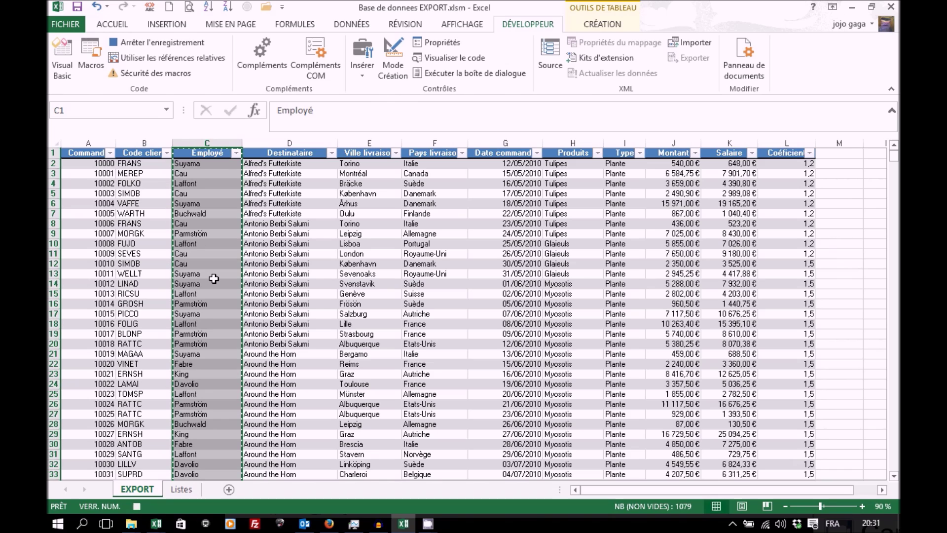
left_click(166, 110)
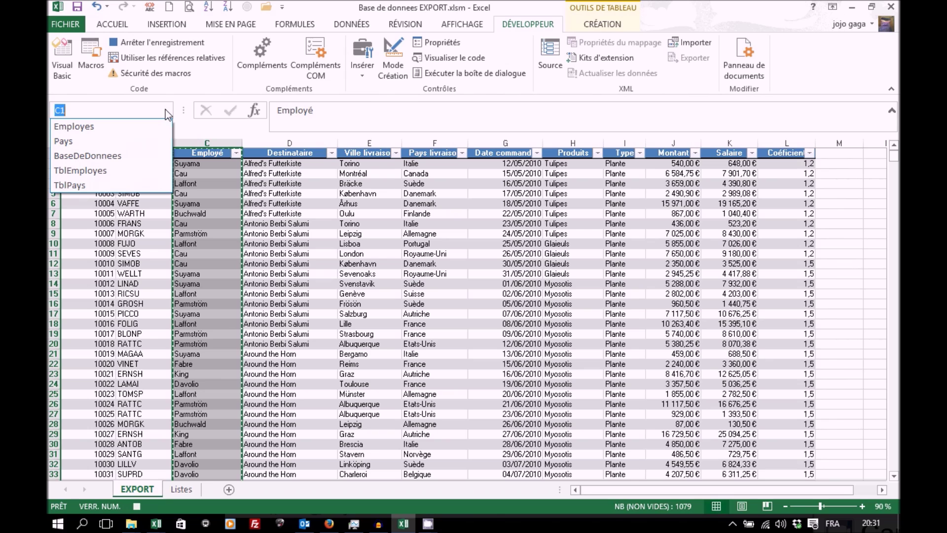
left_click(111, 127)
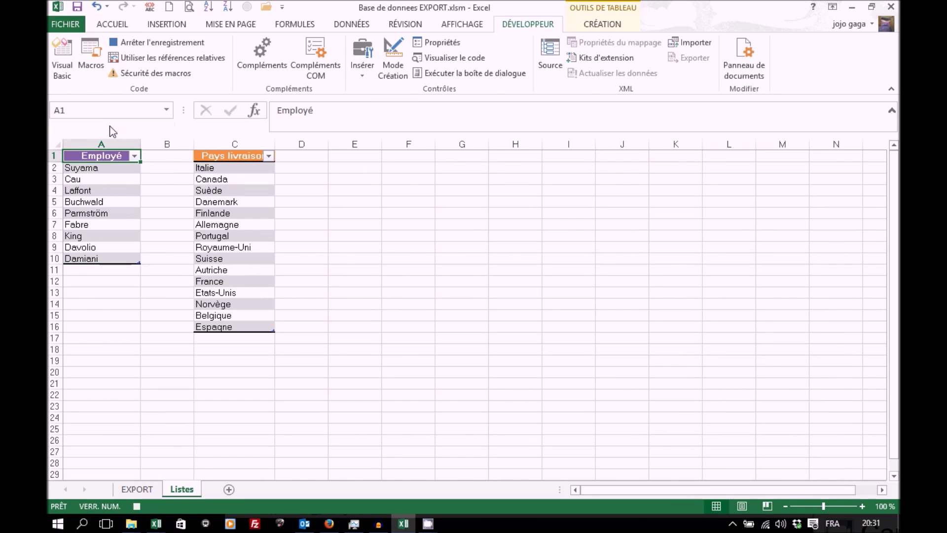
key("ctrl+v")
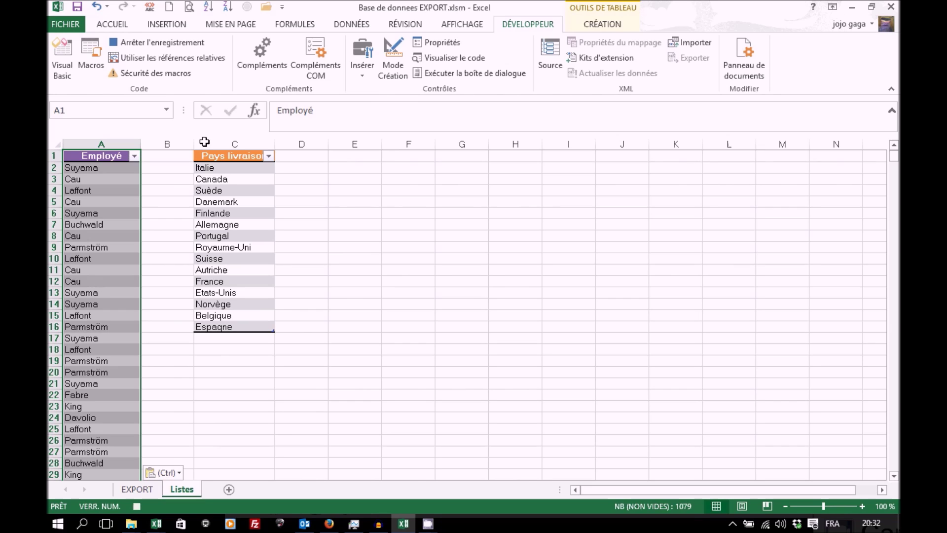
Remove the duplicate values from the Employé column on the Listes sheet, treating the first row as a header
left_click(351, 26)
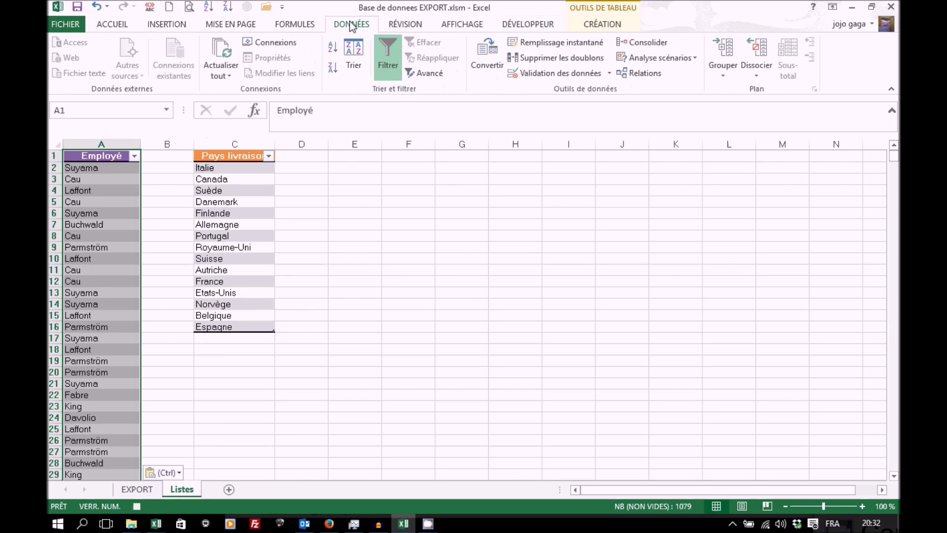
left_click(544, 60)
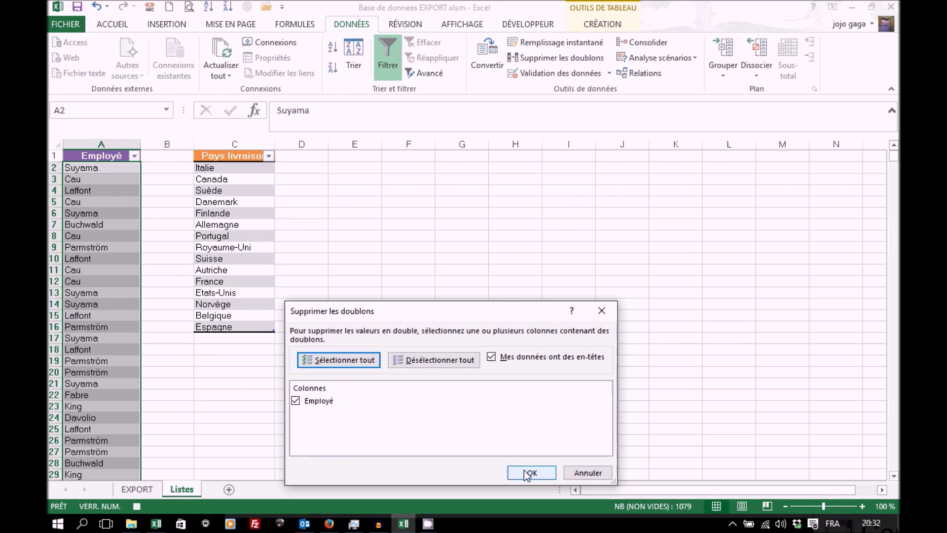
left_click(522, 471)
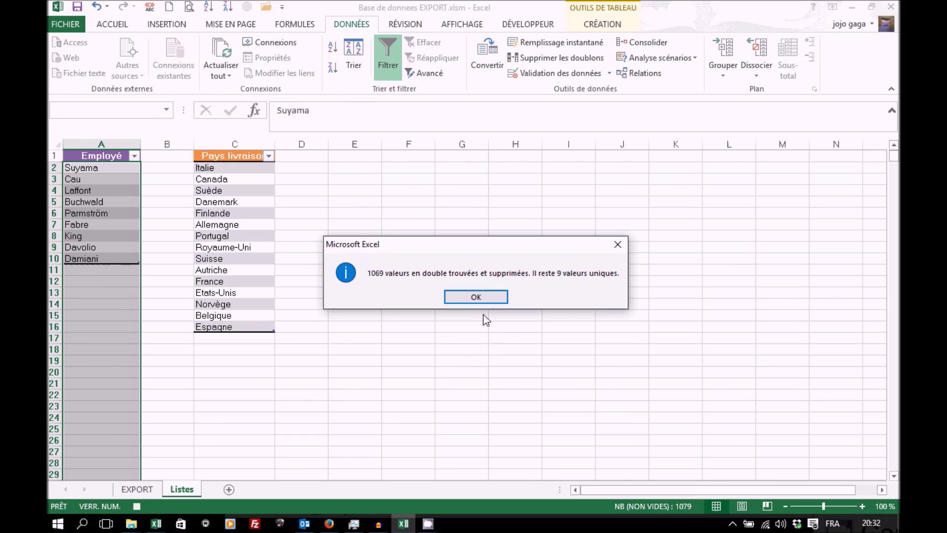
left_click(476, 297)
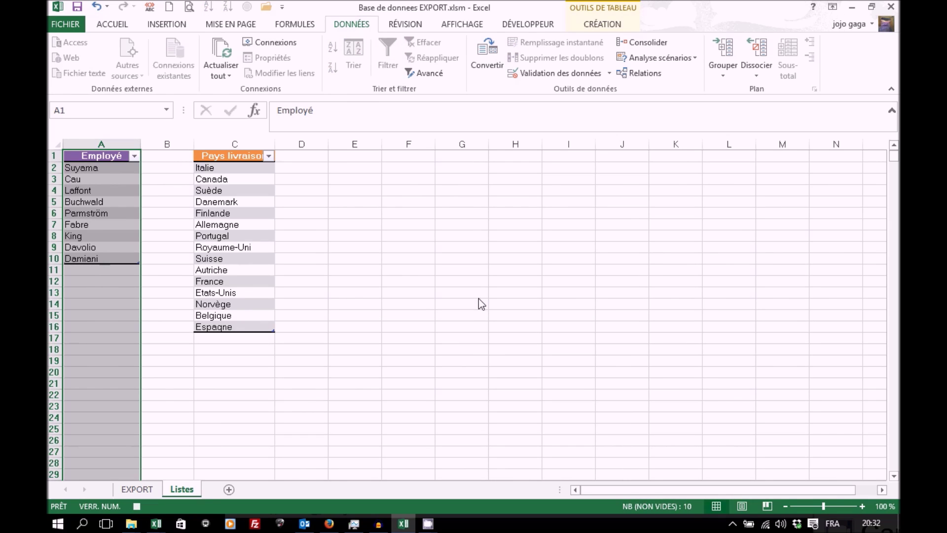
Copy the whole Pays livraison column with its header from the EXPORT sheet and paste it at the named cell Pays on the Listes sheet
left_click(140, 490)
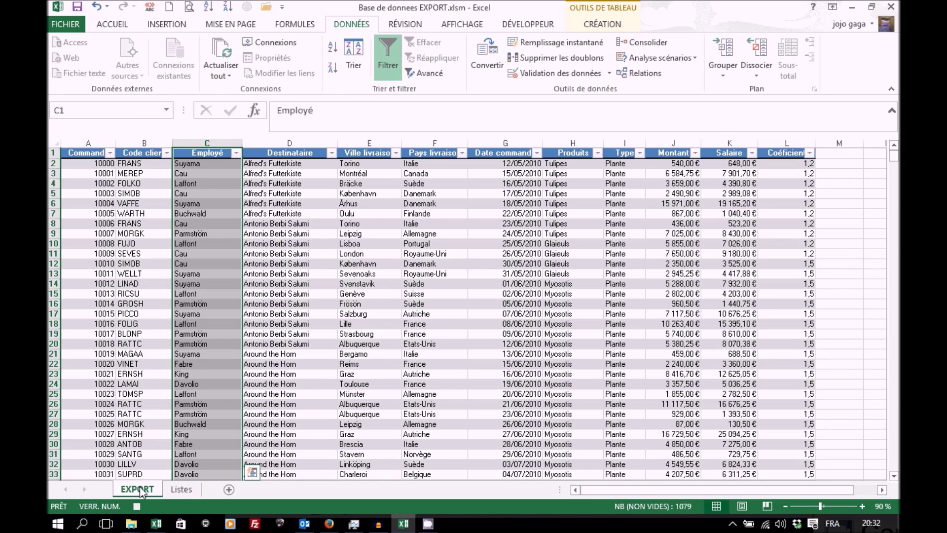
left_click(434, 146)
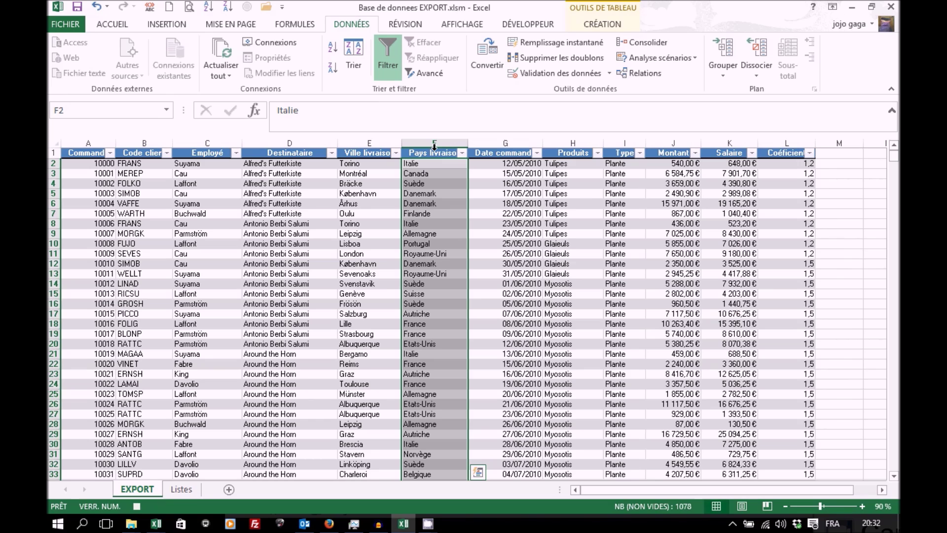
left_click(434, 146)
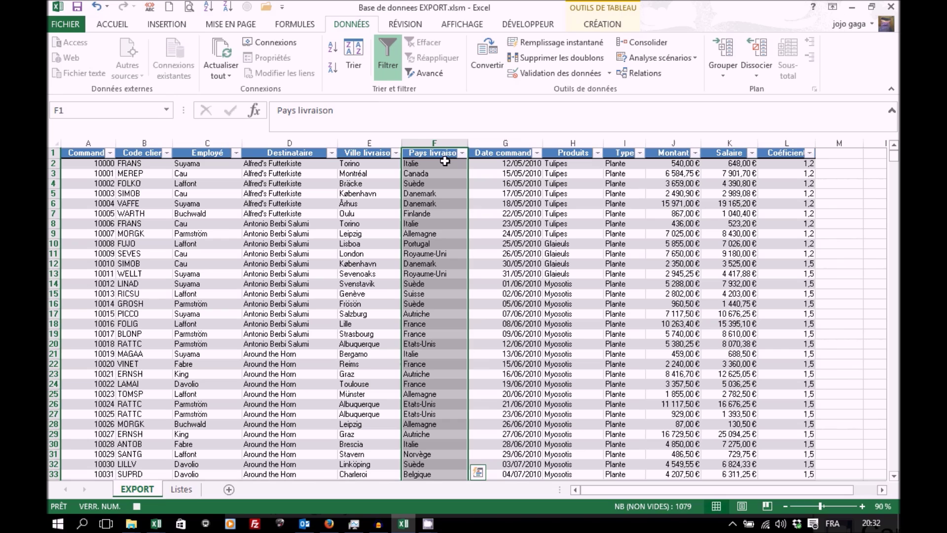
key("ctrl+c")
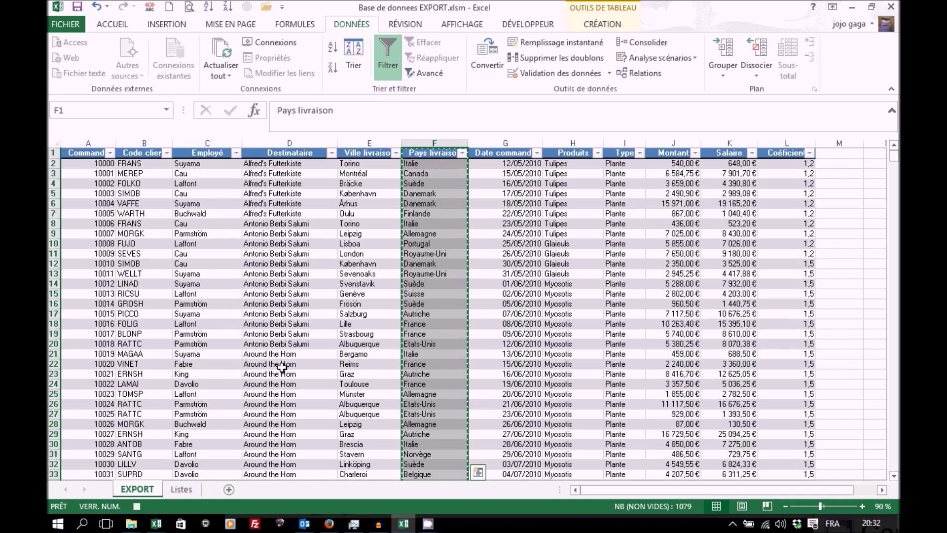
left_click(167, 110)
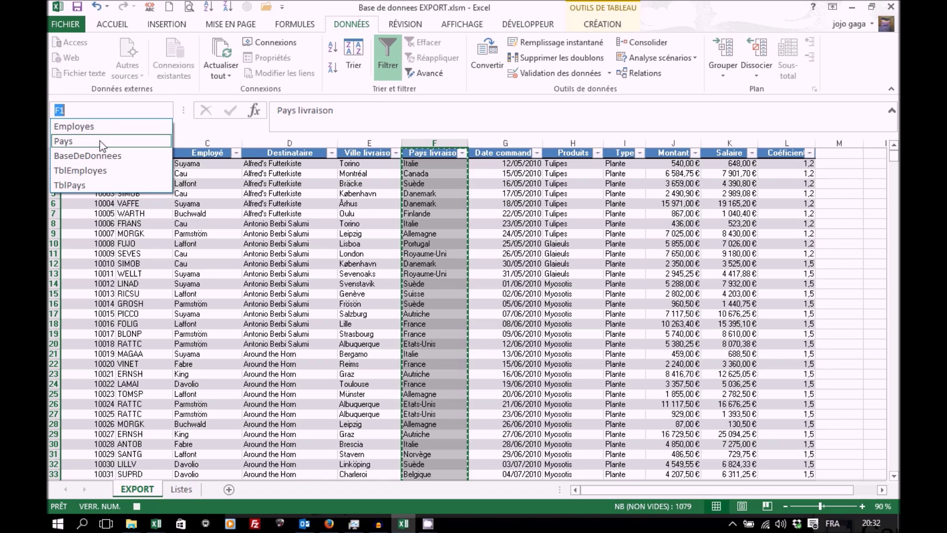
key("Escape")
key("ctrl+Page_Down")
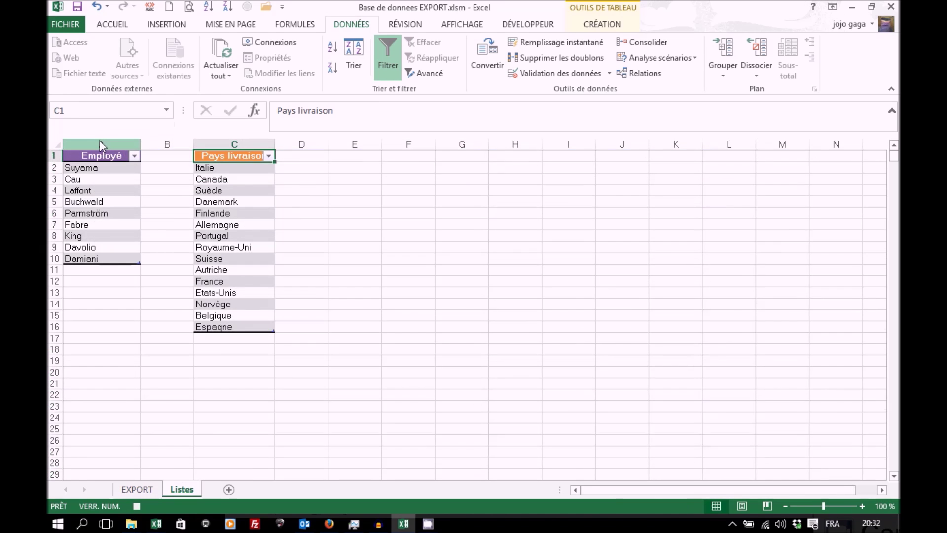
key("ctrl+v")
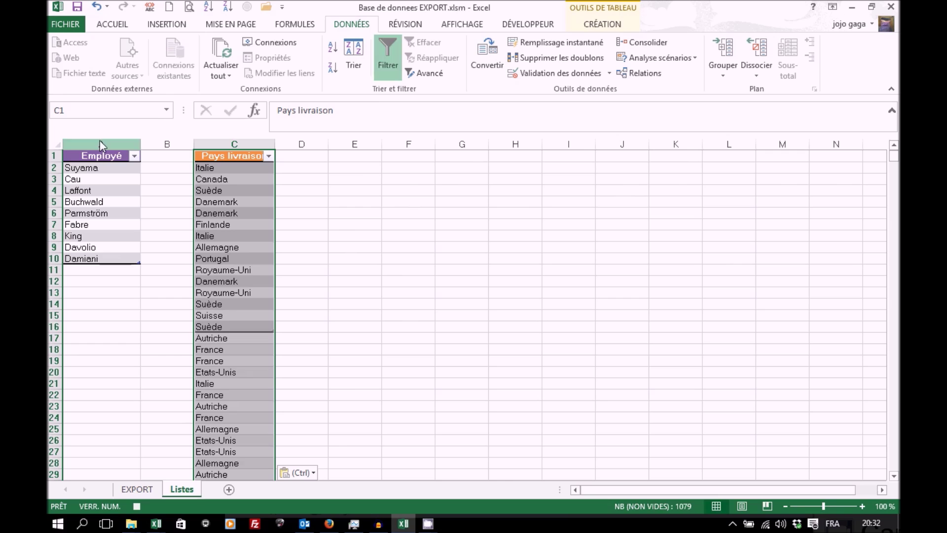
Remove the duplicate values from the pasted Pays livraison column, treating the first row as a header
left_click(537, 58)
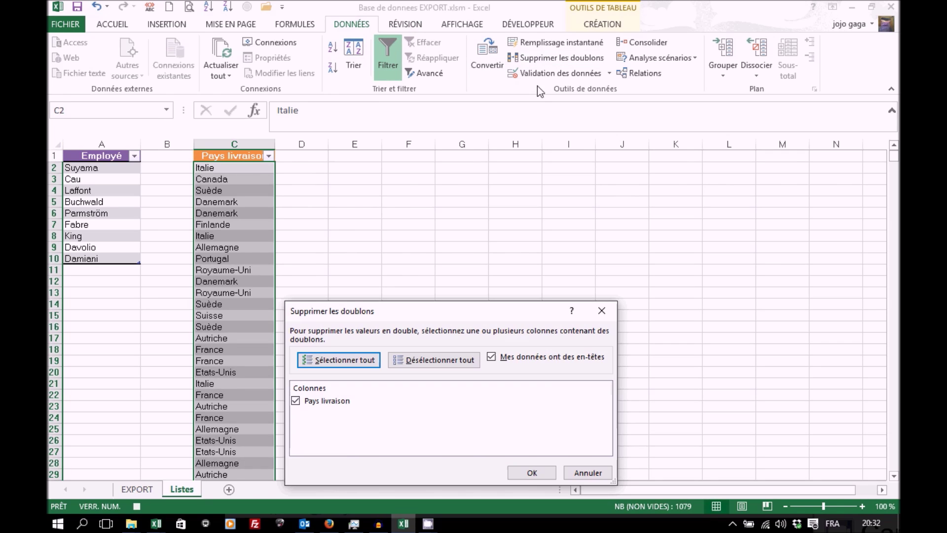
left_click(529, 473)
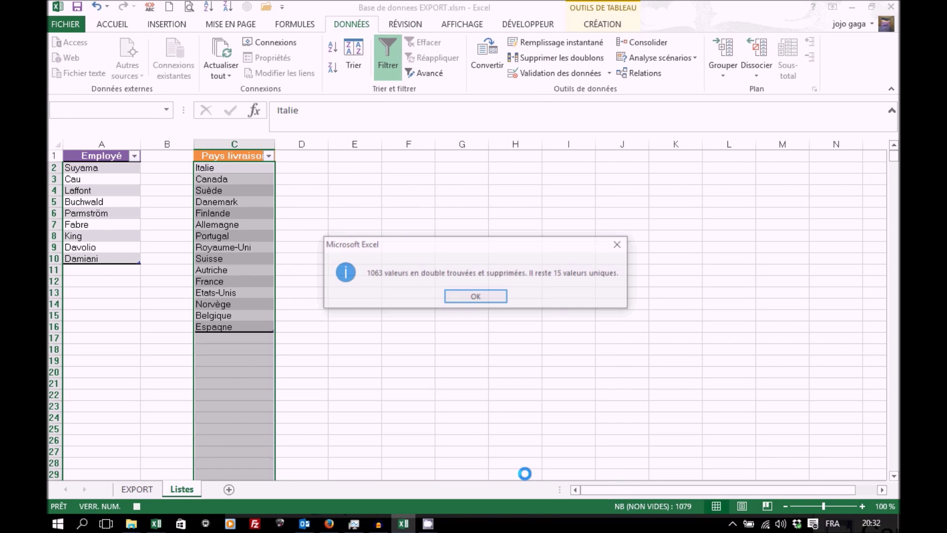
left_click(468, 296)
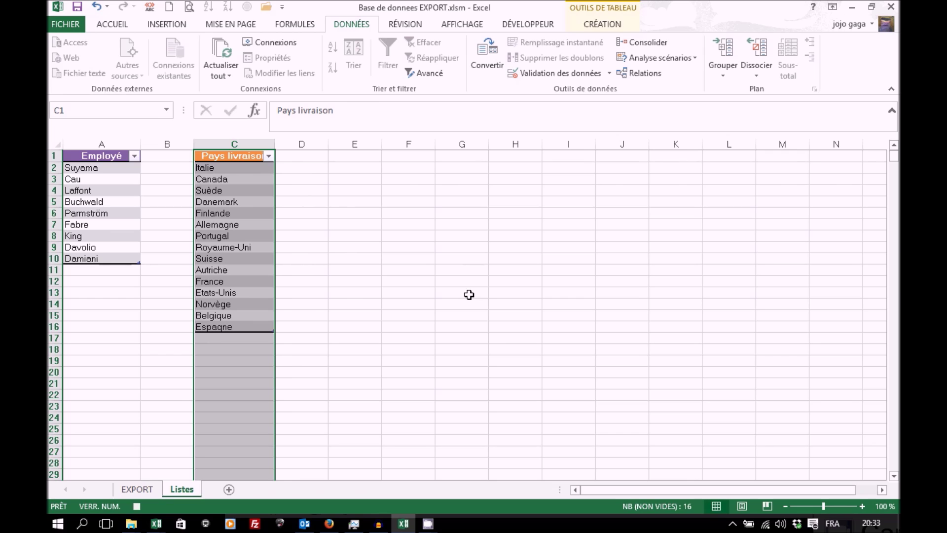
Stop recording the macro and save the workbook
left_click(529, 24)
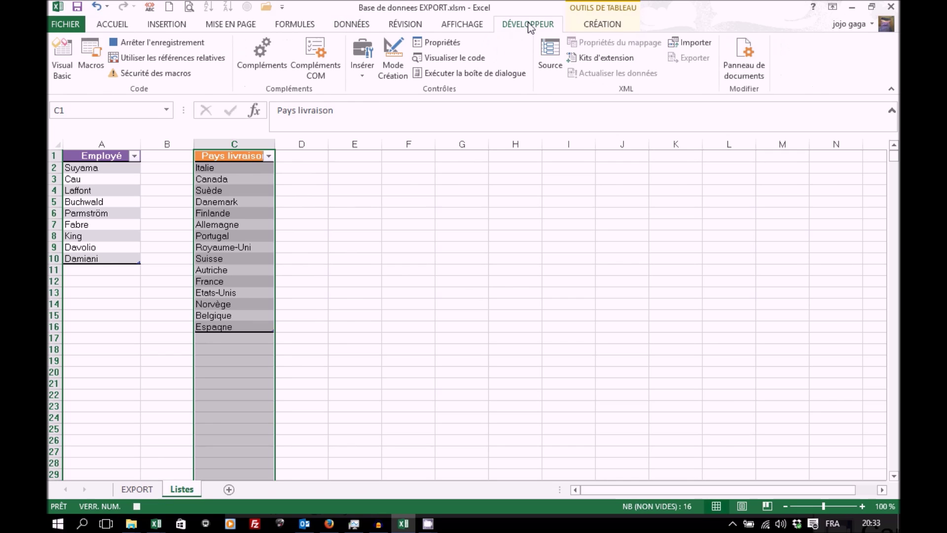
left_click(164, 43)
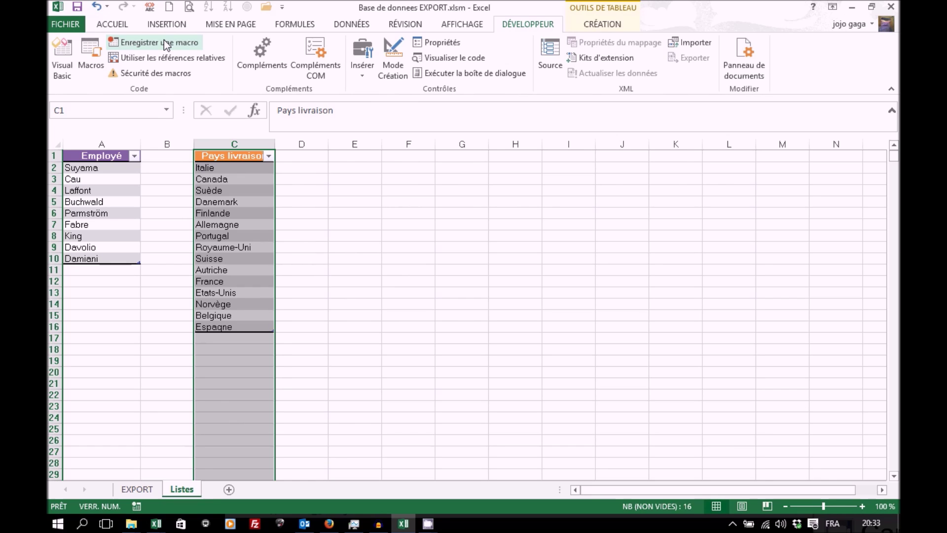
left_click(78, 8)
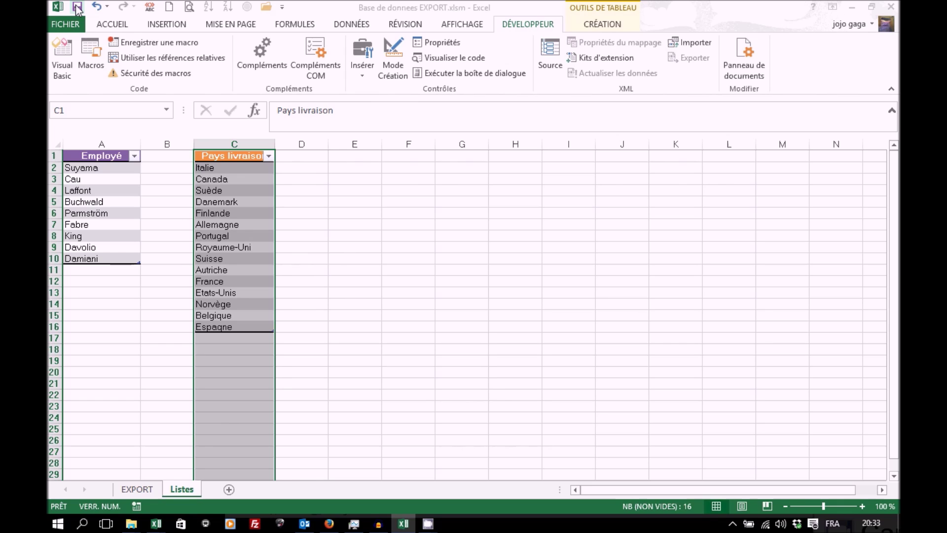
Insert a text box about 7.3 cm wide and 2.4 cm high beside the country list, reading "Mise à jour des listes"
left_click(167, 26)
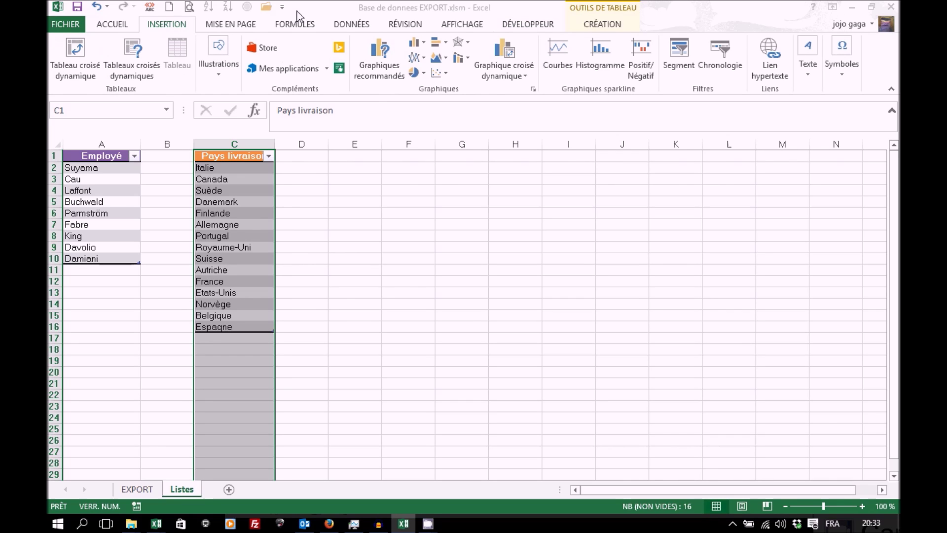
left_click(807, 77)
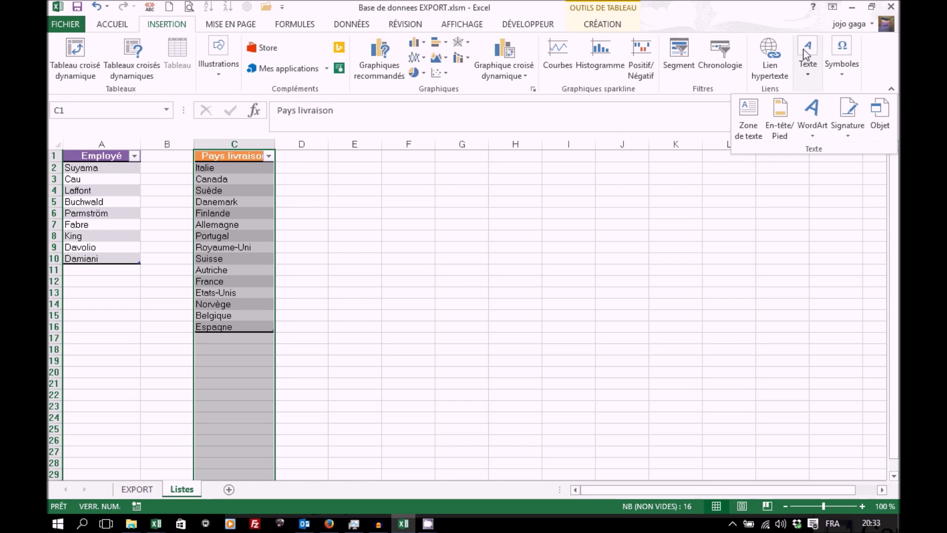
left_click(746, 113)
left_click_drag(326, 173, 510, 233)
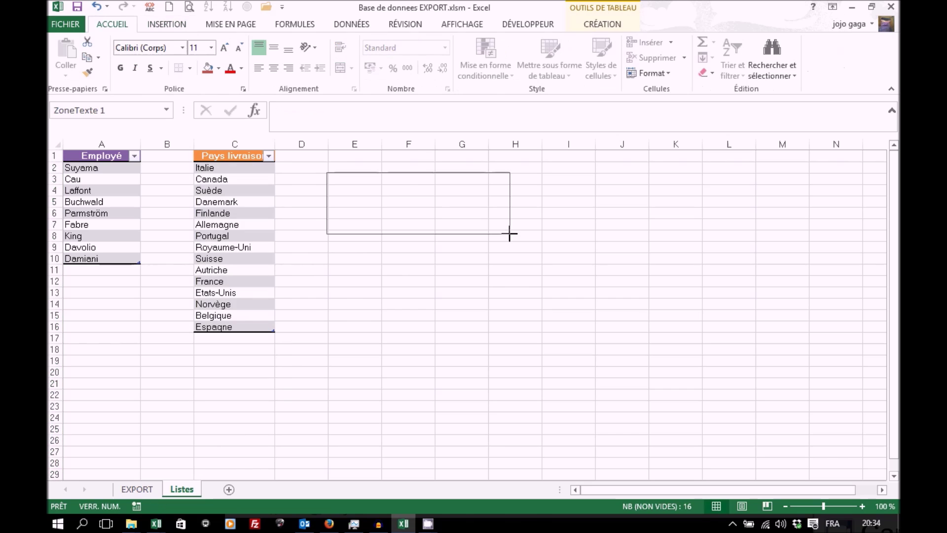
type("Mi")
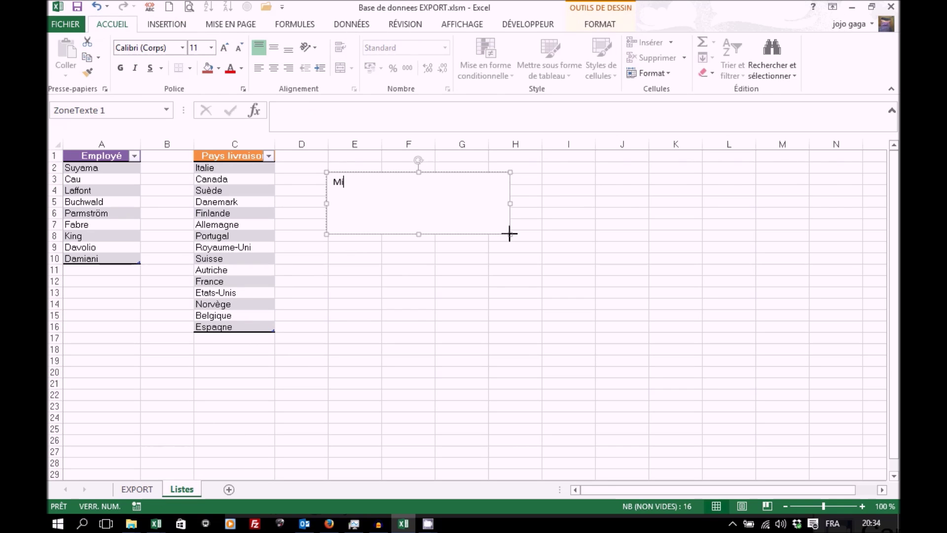
type("se à joursdes listes")
Centre the text box's text vertically and horizontally and set its font size to 18
left_click(511, 235)
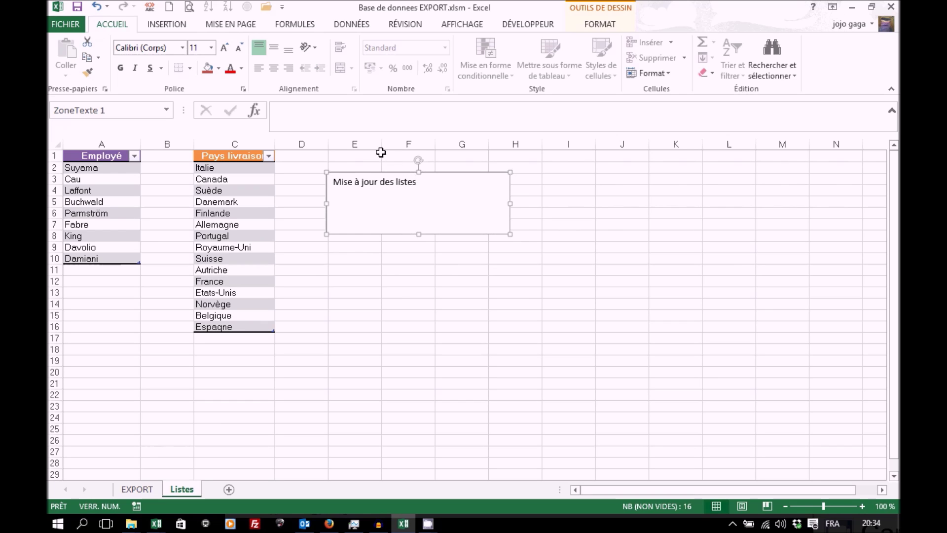
left_click(273, 45)
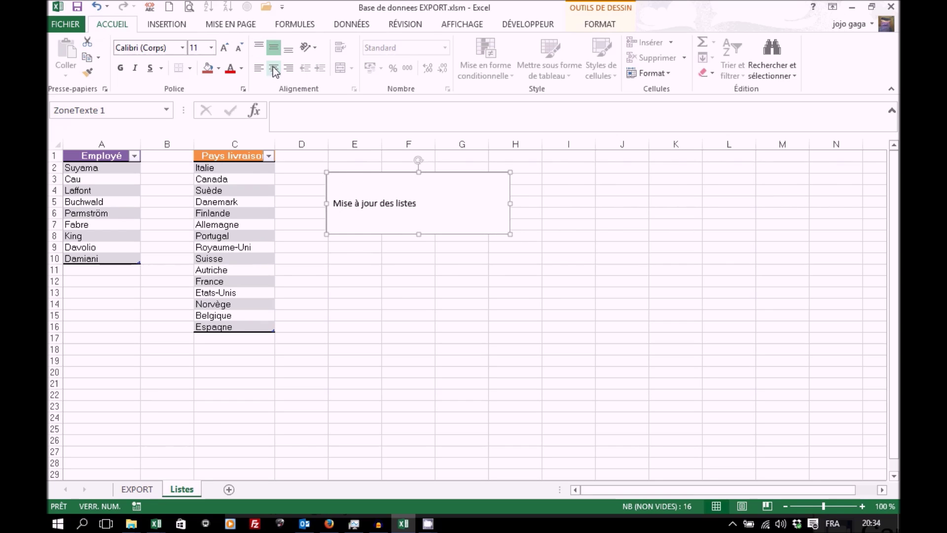
left_click(274, 68)
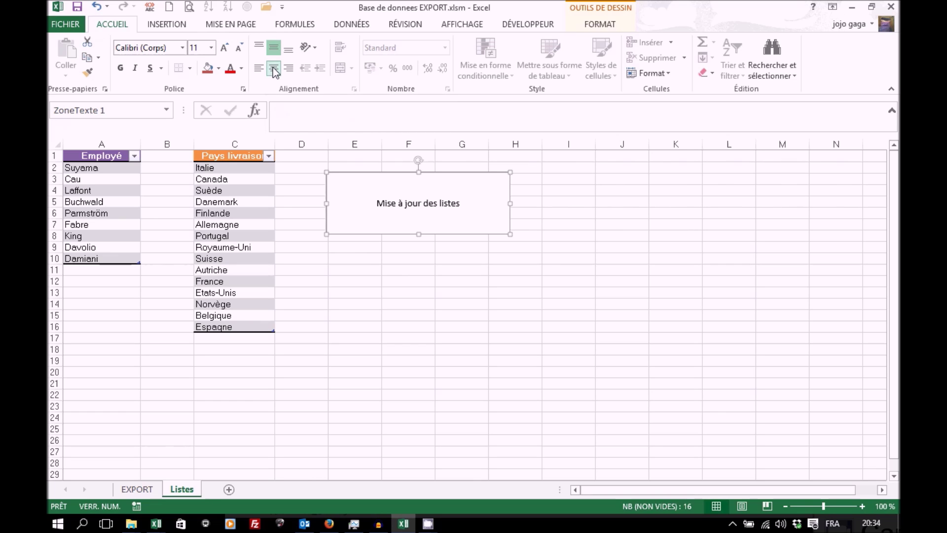
left_click(210, 48)
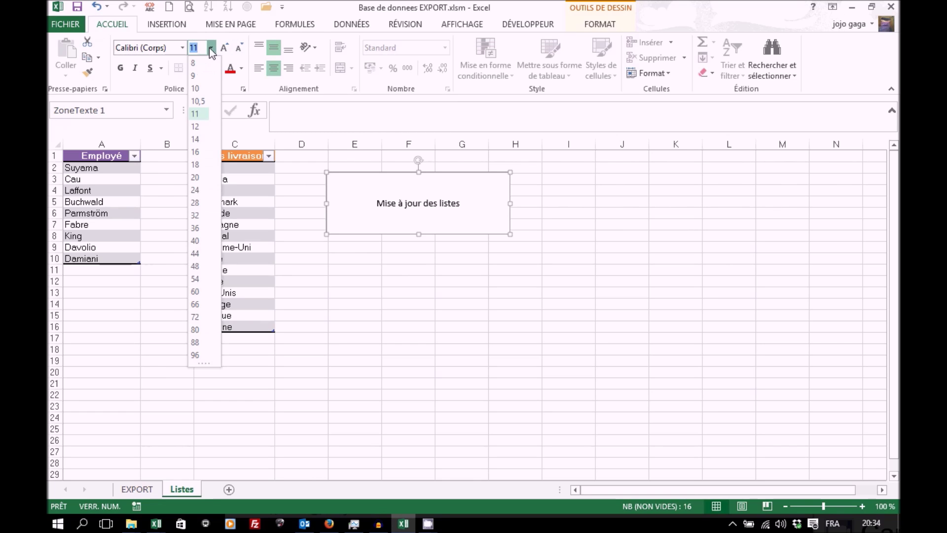
left_click(200, 214)
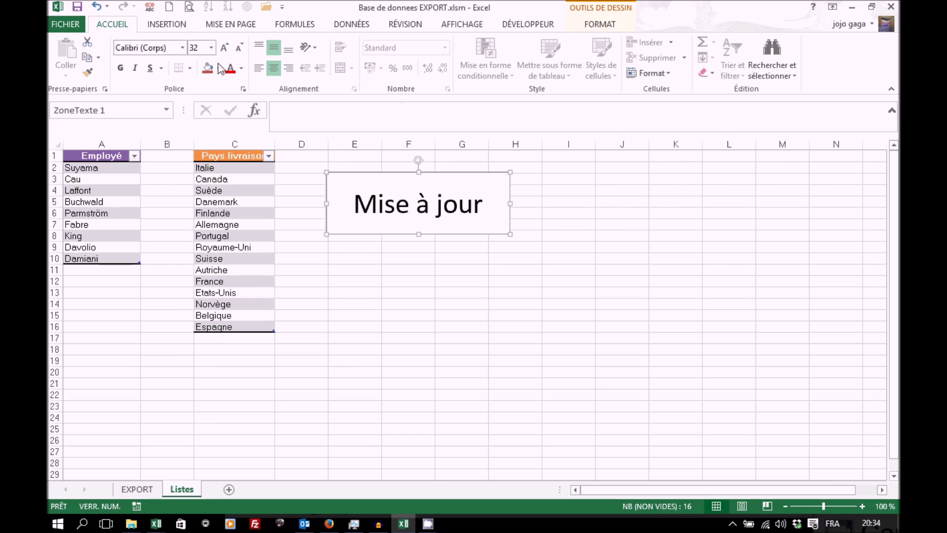
left_click(211, 48)
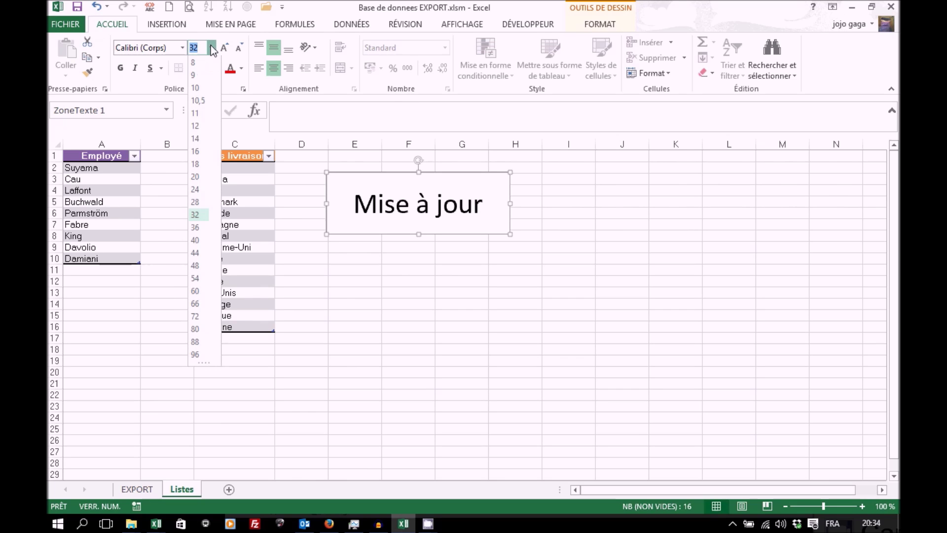
left_click(200, 165)
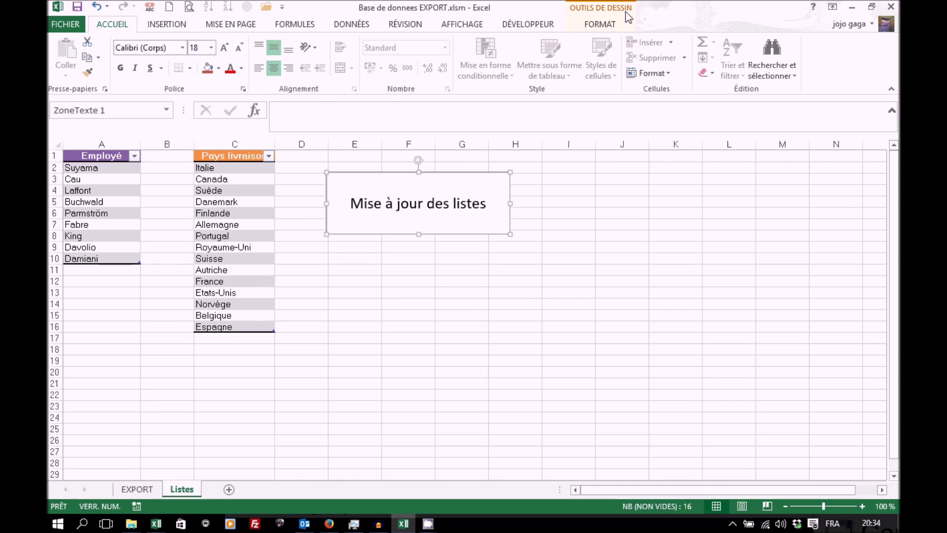
Apply the red gradient shape style from the fifth row of the style gallery to the text box
left_click(608, 22)
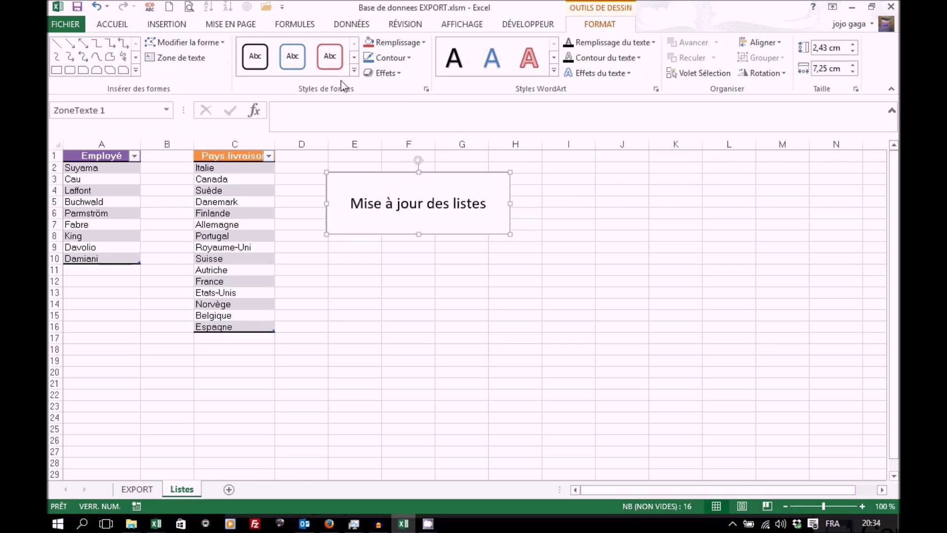
left_click(354, 72)
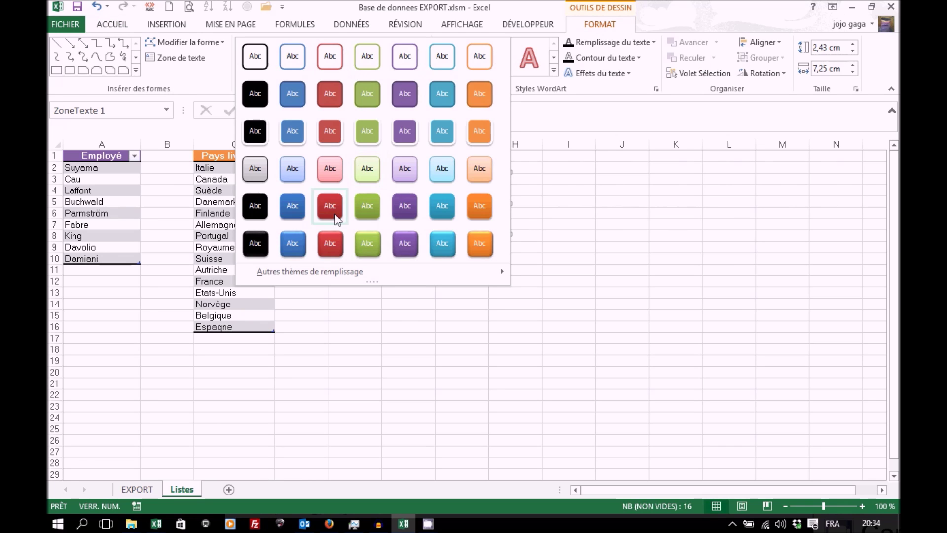
left_click(328, 207)
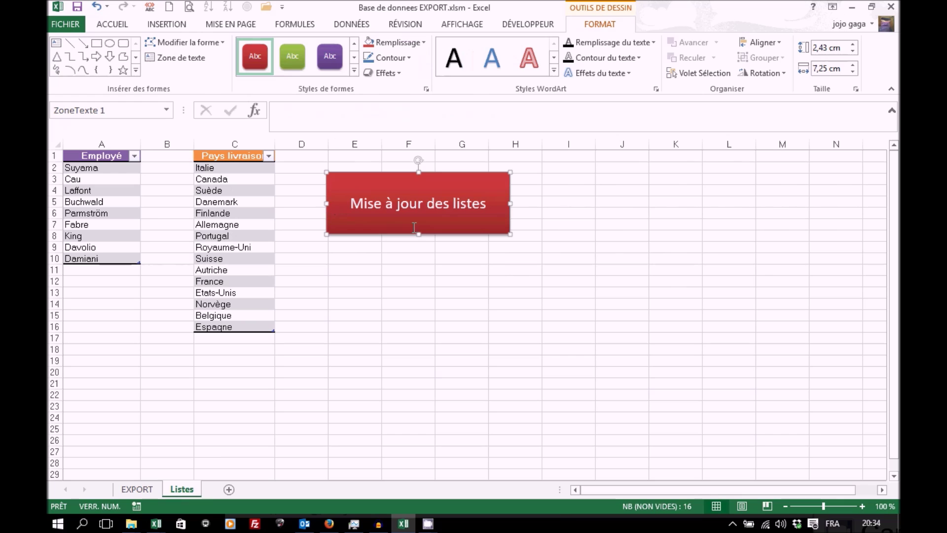
Assign the MAJListes macro to the "Mise à jour des listes" text box
right_click(463, 236)
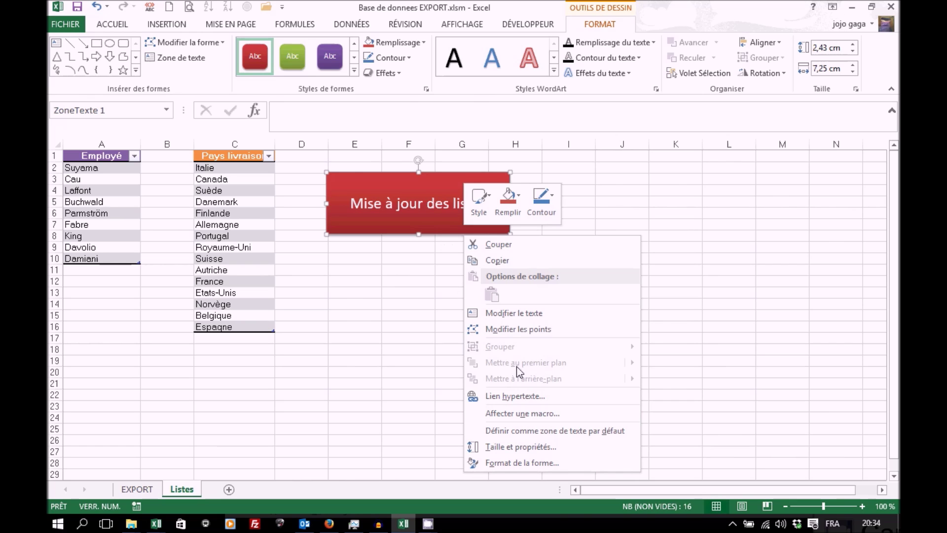
left_click(516, 414)
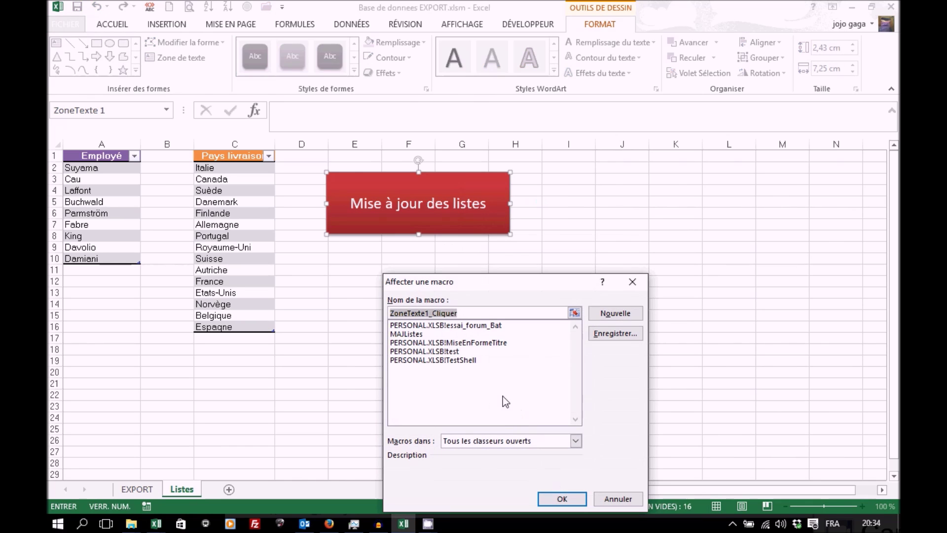
left_click(408, 335)
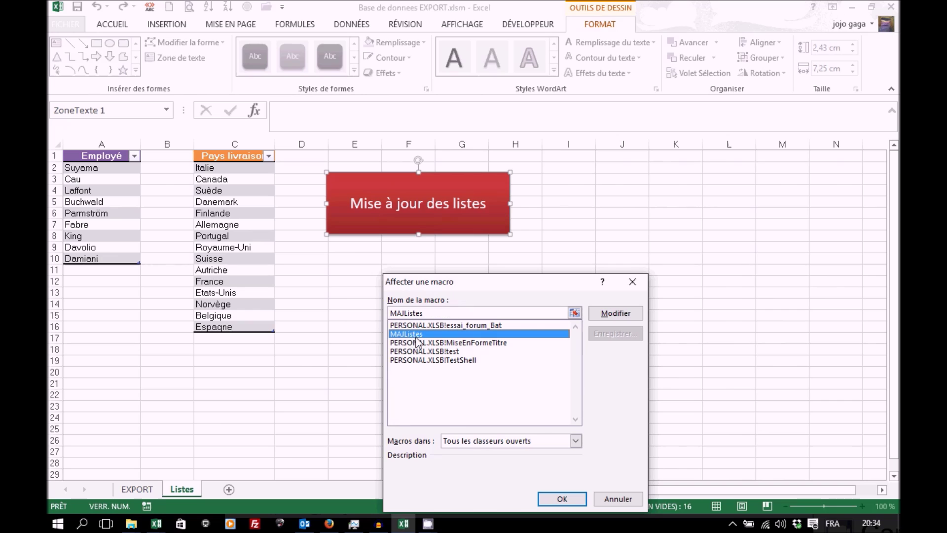
left_click(560, 499)
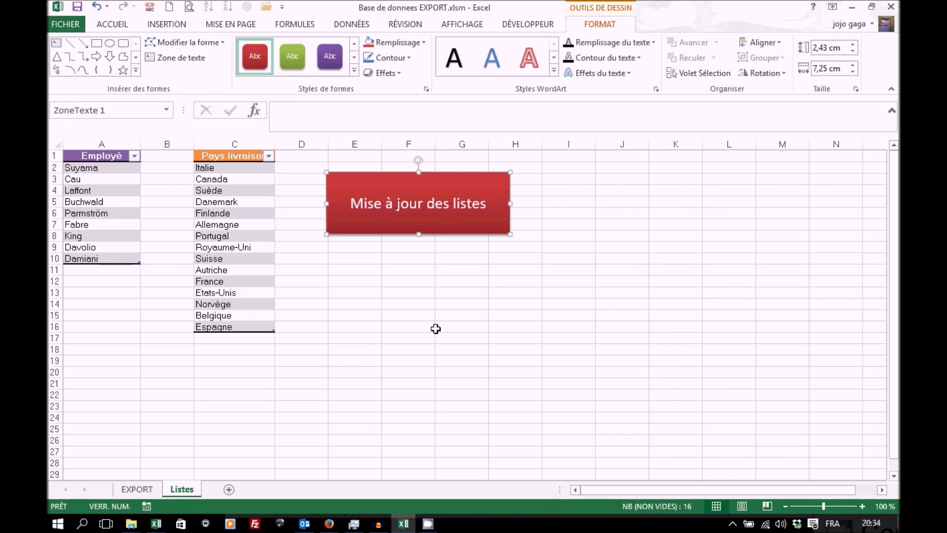
Save the workbook and test the macro with the "Mise à jour des listes" button
left_click(397, 286)
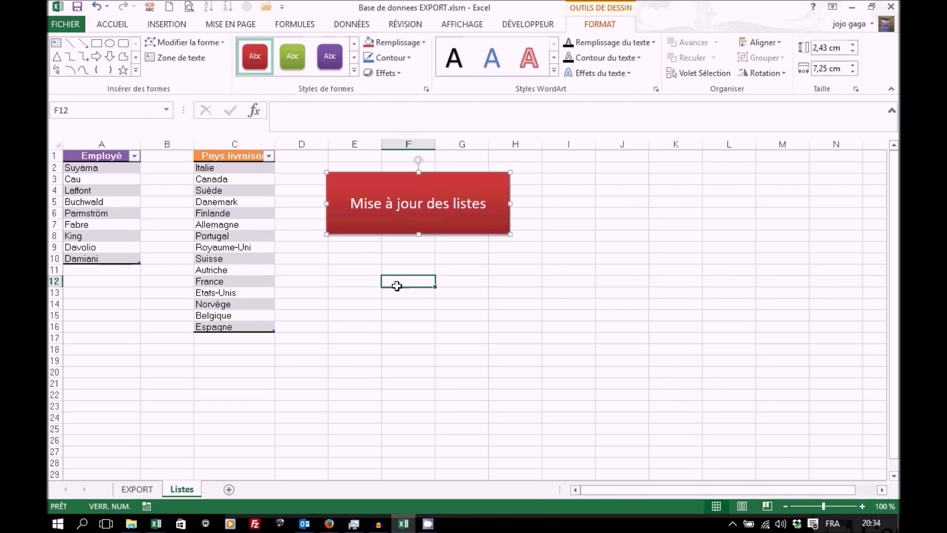
left_click(78, 8)
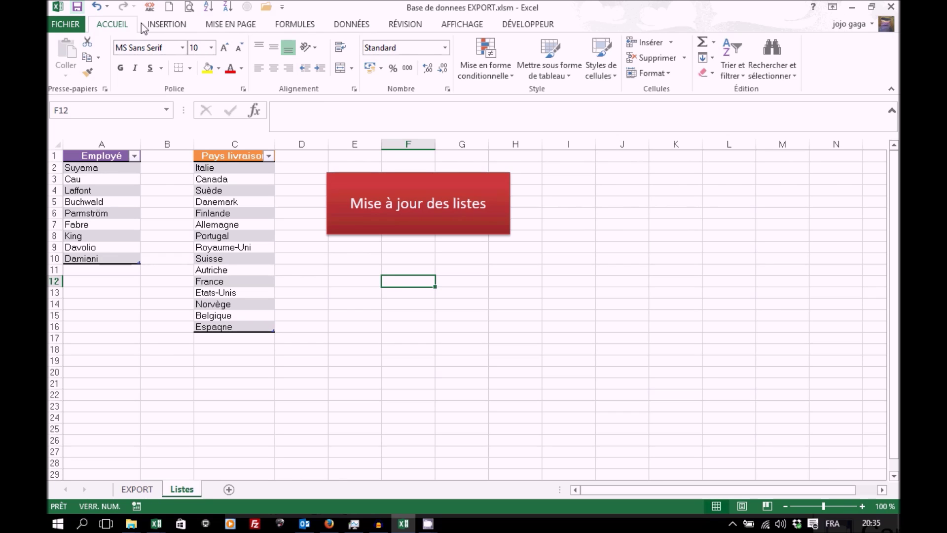
left_click(418, 220)
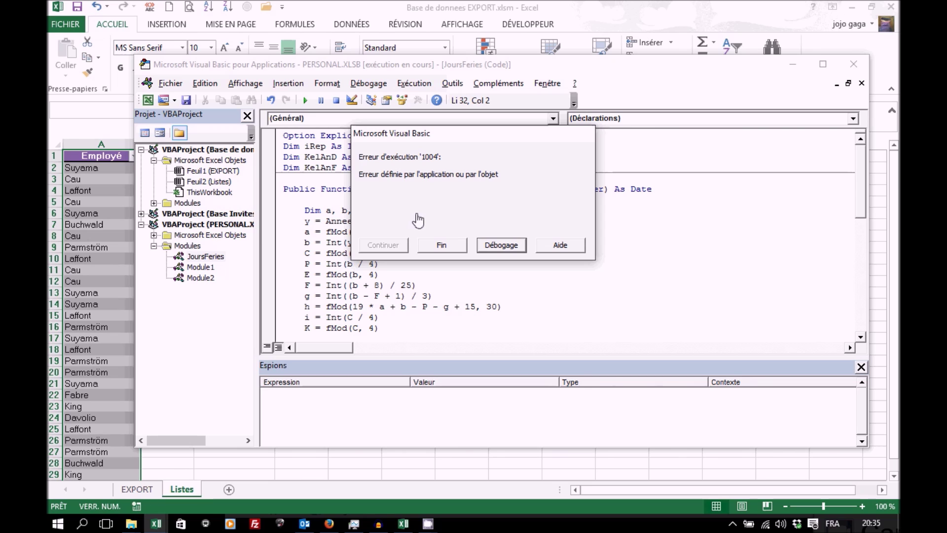
Debug the macro by replacing #Tout with #All in the TblEmployes RemoveDuplicates line and resume its execution
left_click(500, 247)
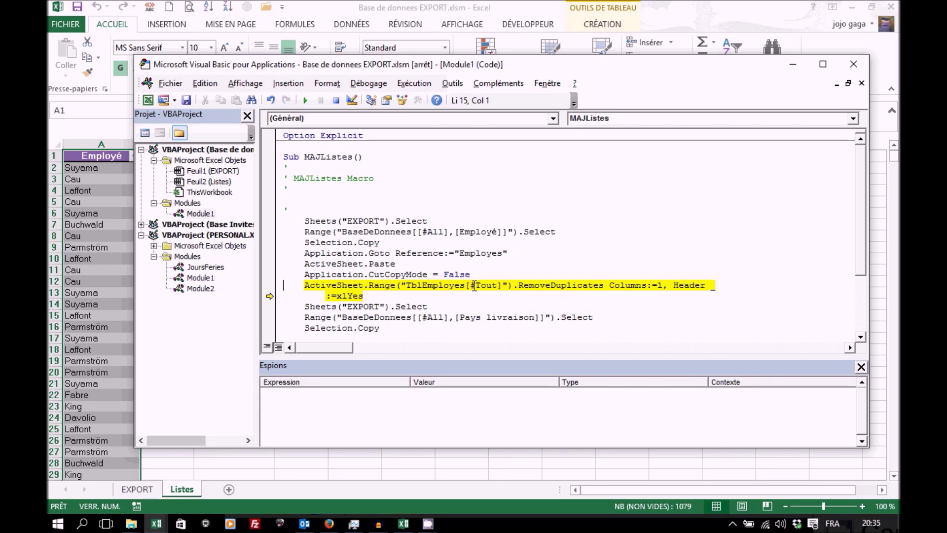
left_click_drag(476, 284, 497, 286)
type("All")
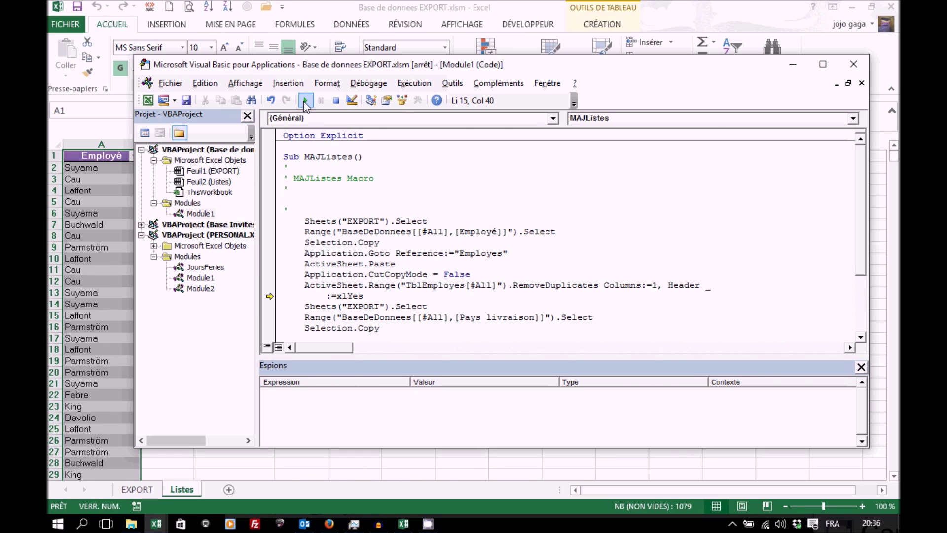
left_click(305, 101)
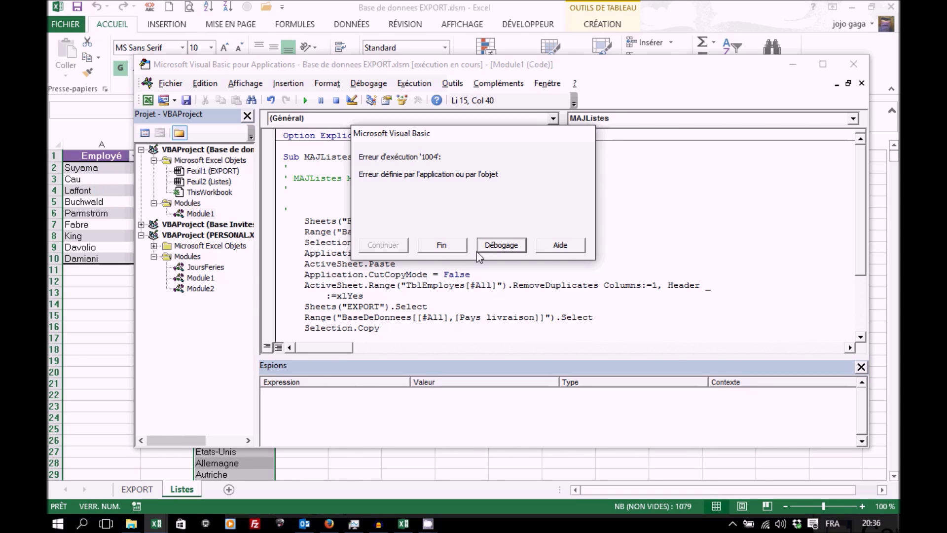
Replace #Tout with #All in the TblPays RemoveDuplicates line and resume the macro
left_click(501, 246)
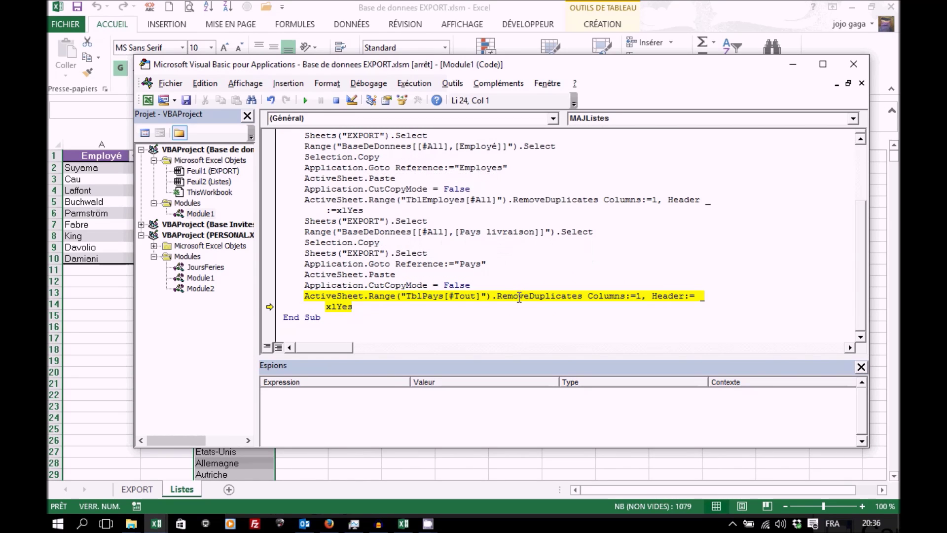
left_click_drag(475, 295, 457, 298)
type("All")
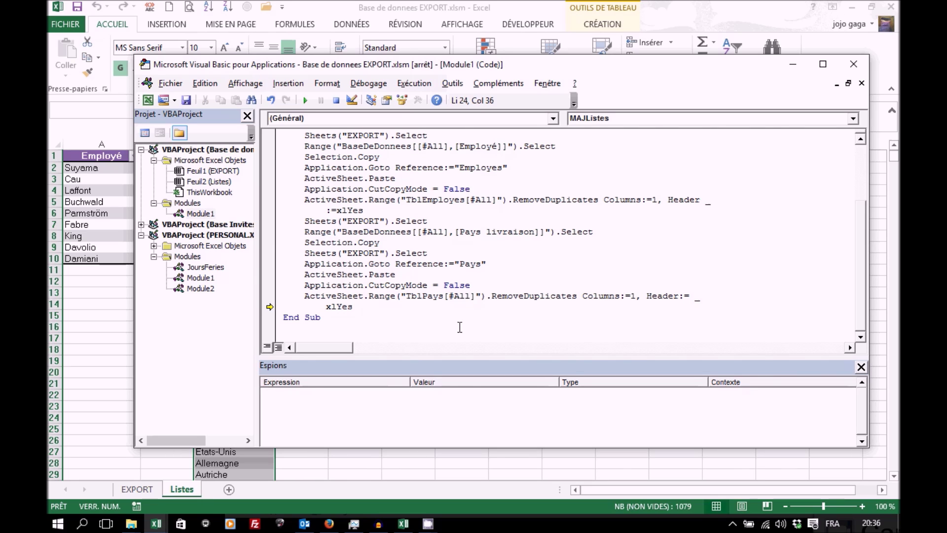
left_click(306, 101)
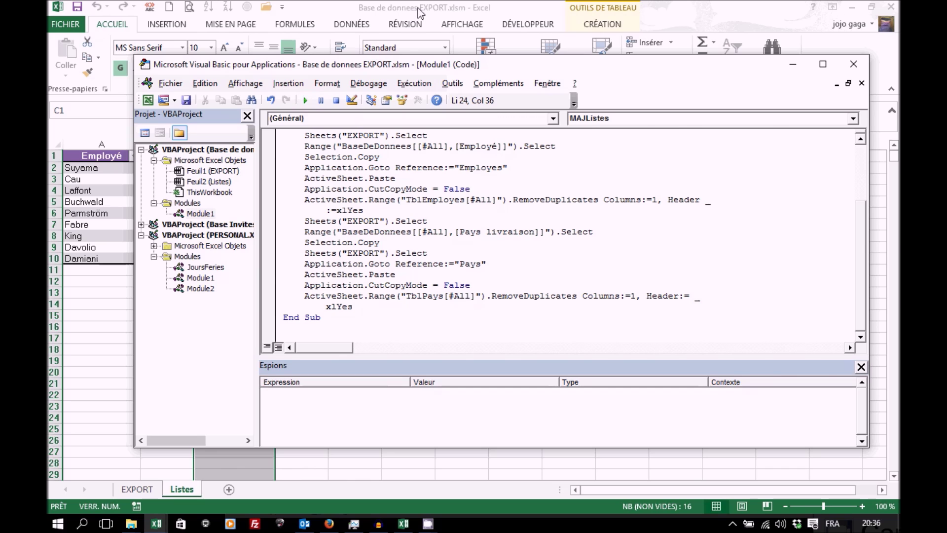
Return to the Listes sheet and run the corrected macro with the "Mise à jour des listes" button
key("alt+F11")
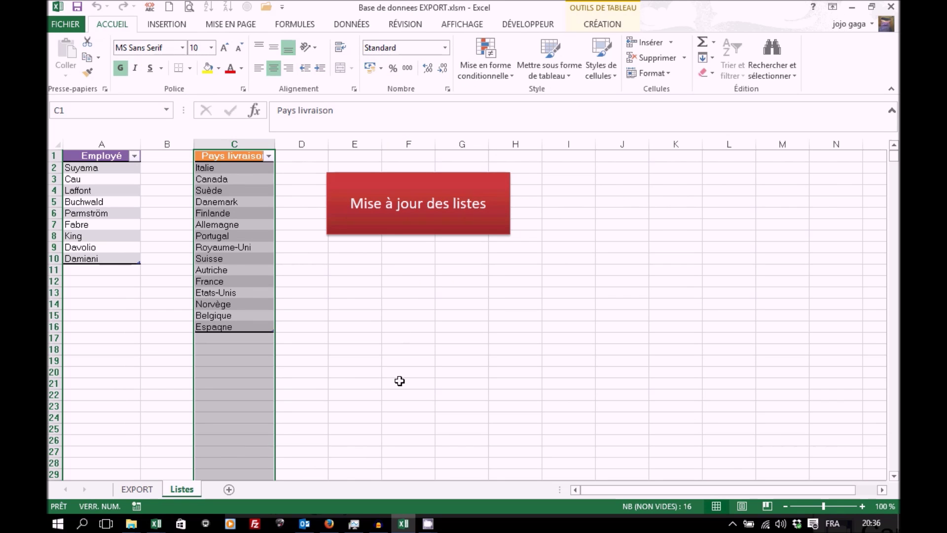
left_click(445, 223)
Add the line Application.ScreenUpdating = False at the start of the MAJListes code, before the first Sheets("EXPORT").Select
key("alt+F11")
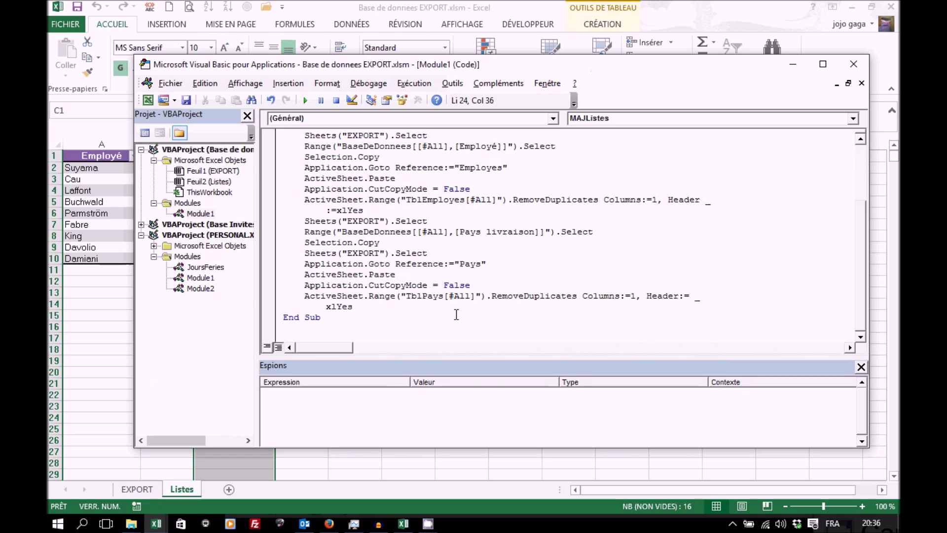
left_click_drag(857, 223, 860, 169)
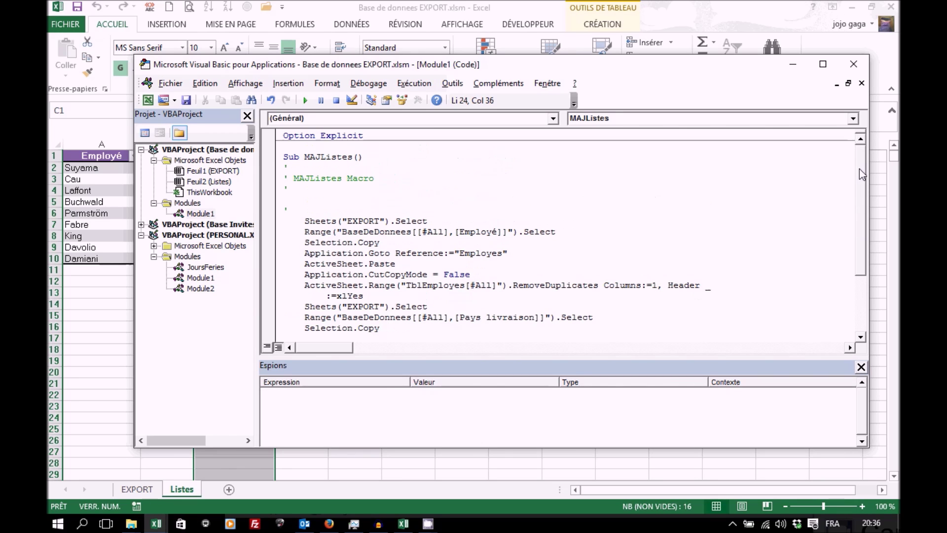
left_click(305, 221)
key("Return")
key("Up")
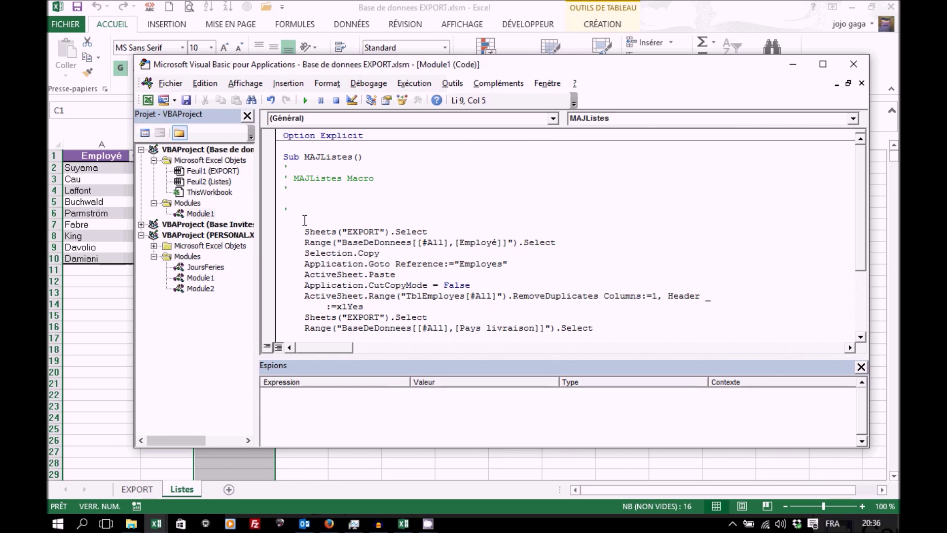
type("application.scr")
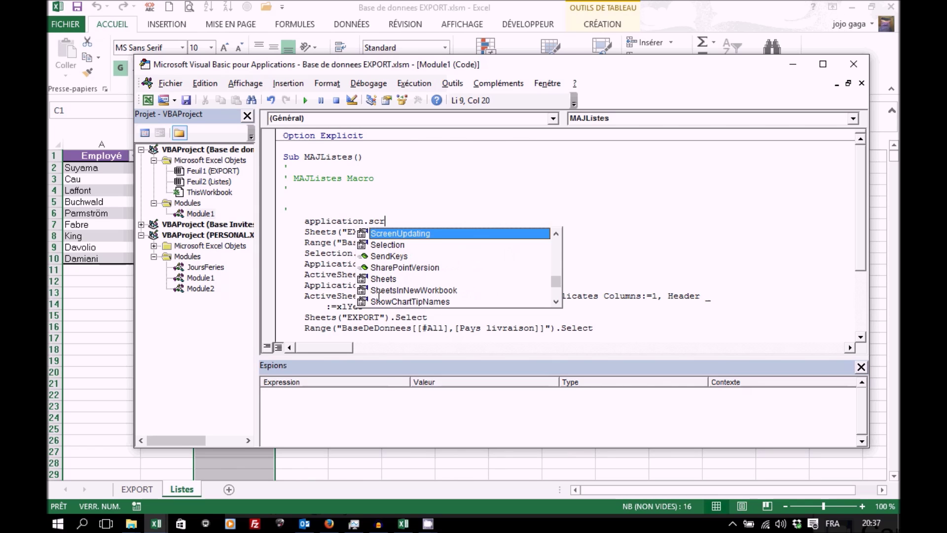
type("eenUpdating=f")
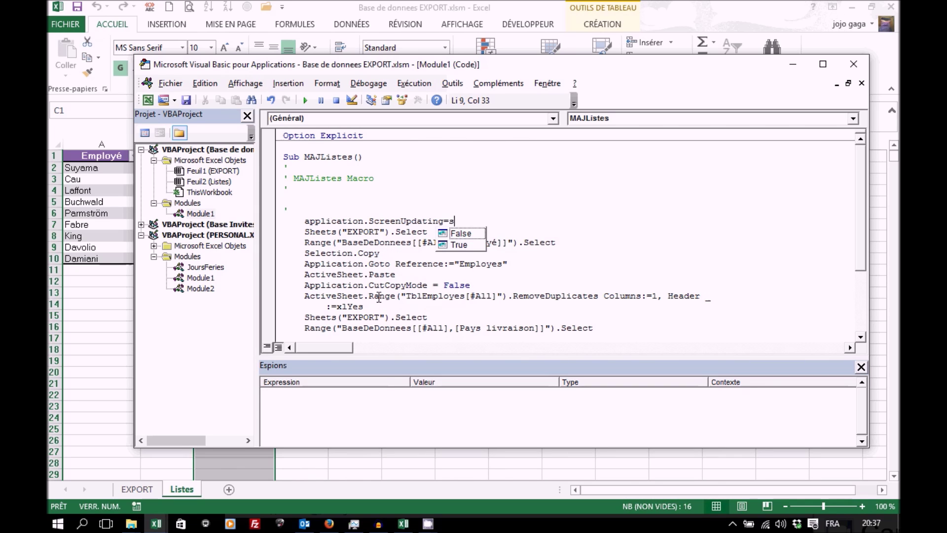
type("alse")
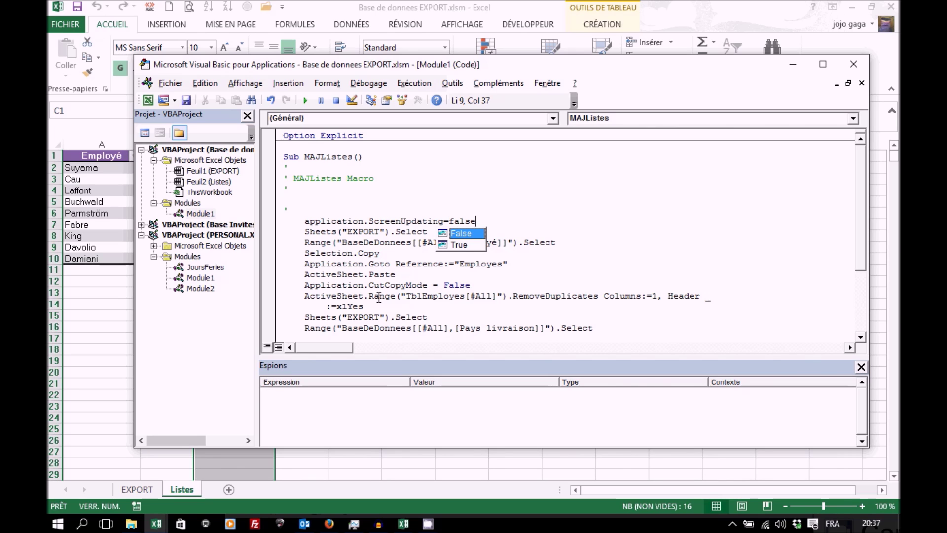
key("Escape")
left_click(446, 263)
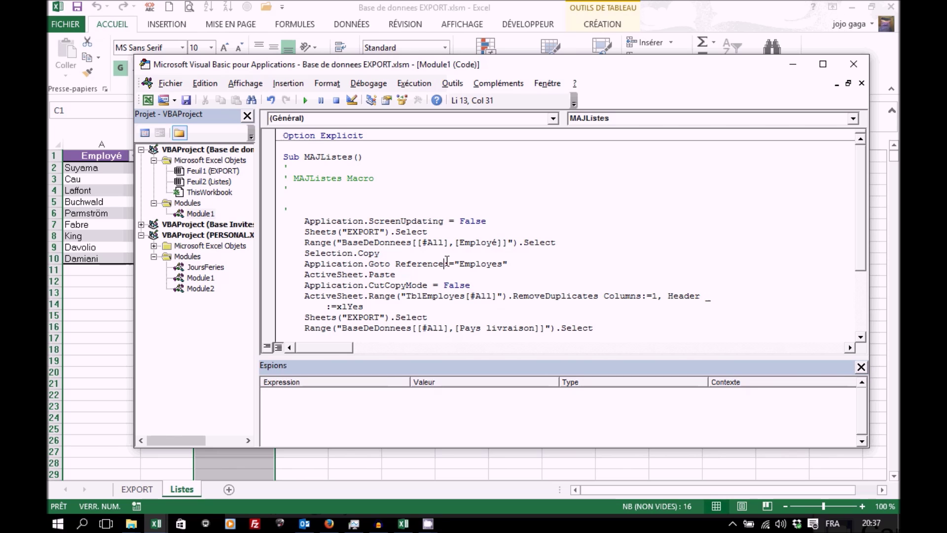
Run the list update from its button on the Listes sheet and select empty cell E17
left_click(102, 250)
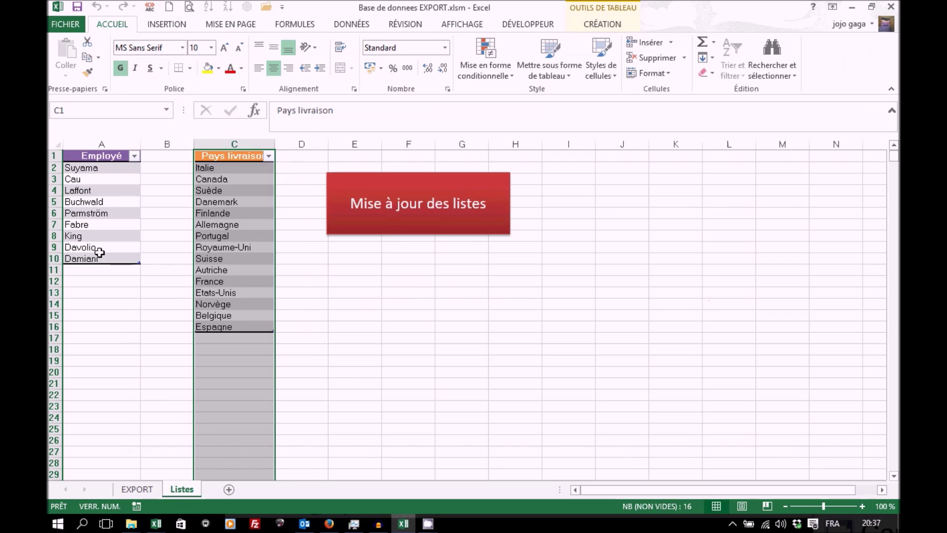
left_click(425, 213)
left_click(380, 337)
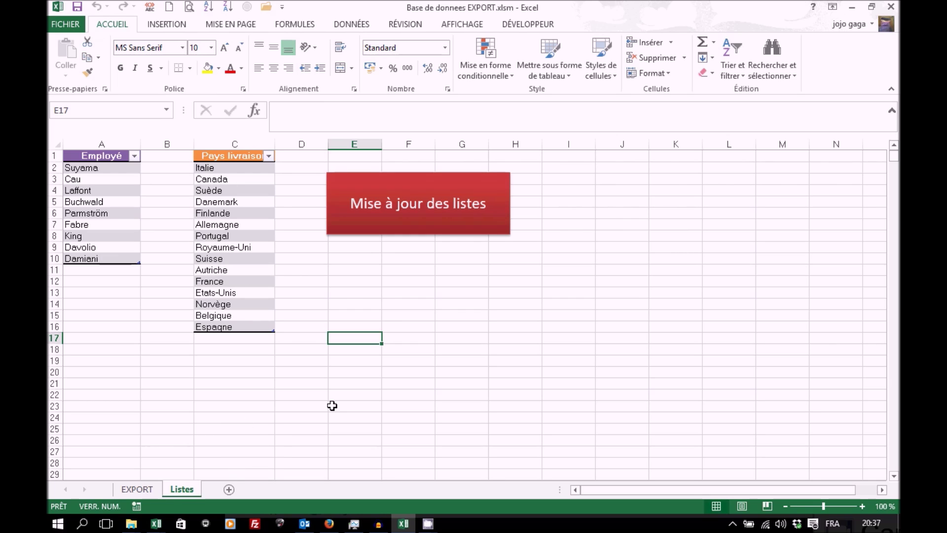
Add the line Range("A1").Select at the end of the MAJListes code, after the TblPays RemoveDuplicates statement
key("alt+F11")
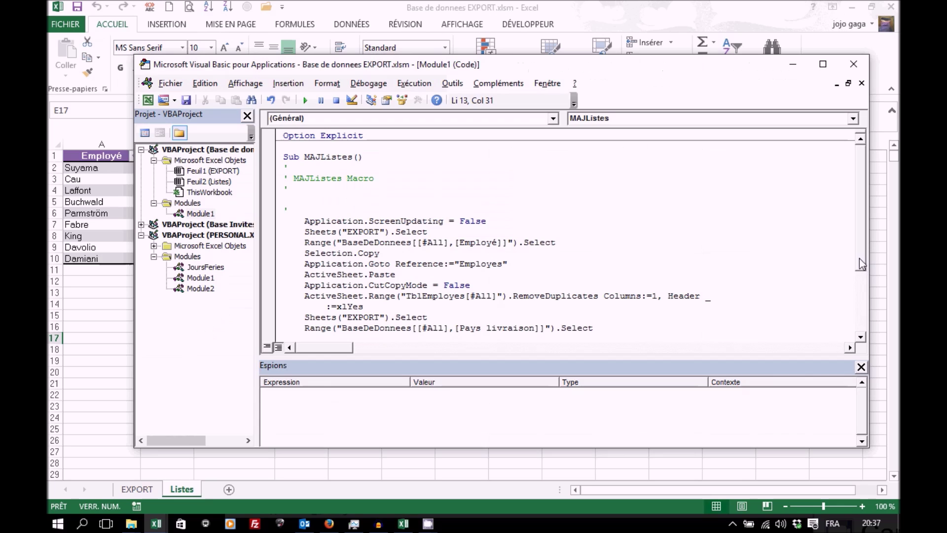
left_click_drag(859, 253, 869, 341)
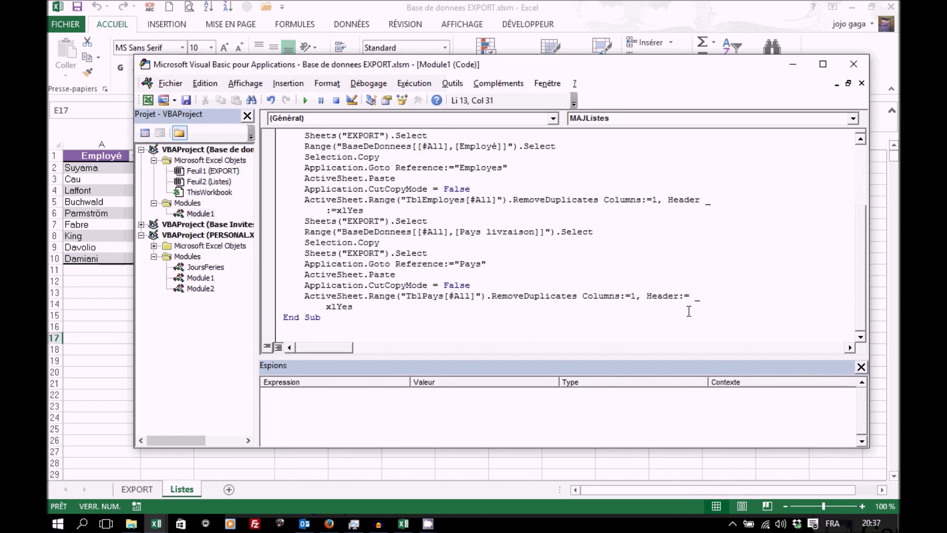
left_click(368, 310)
key("Return")
key("Return")
key("BackSpace")
key("BackSpace")
key("BackSpace")
key("BackSpace")
type("rang")
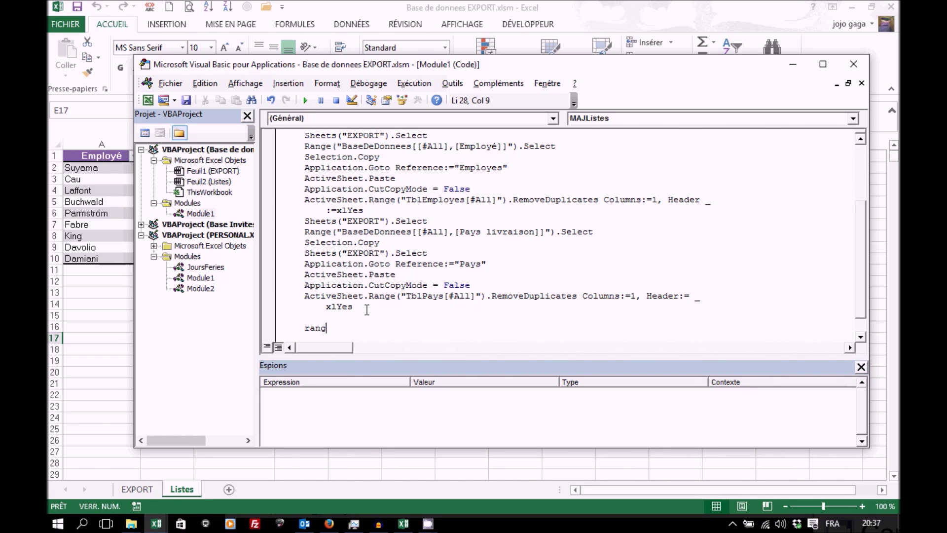
type("e(\"")
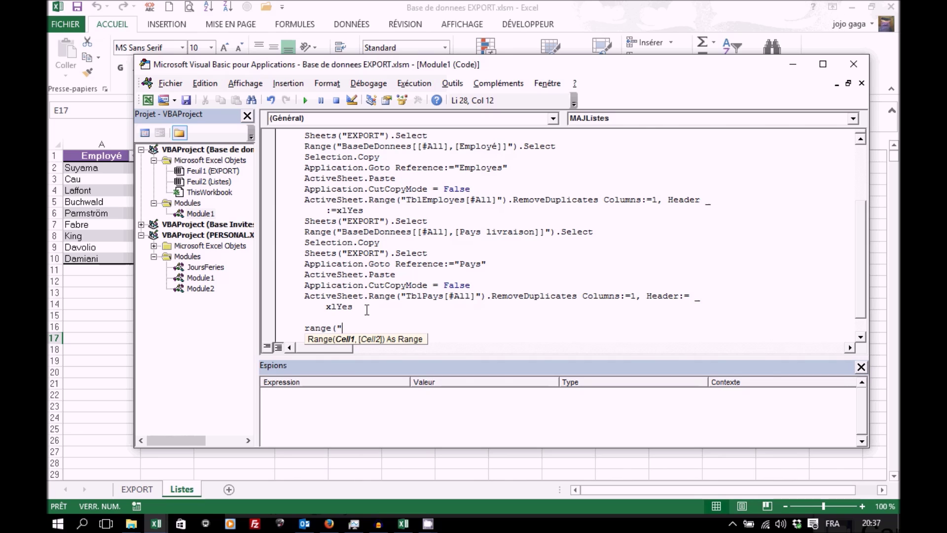
type("A1\")")
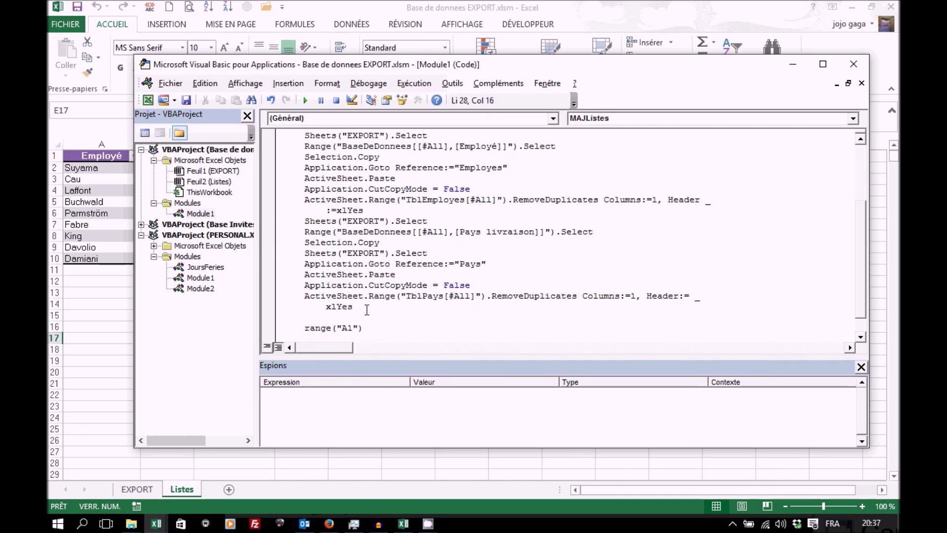
type(".select")
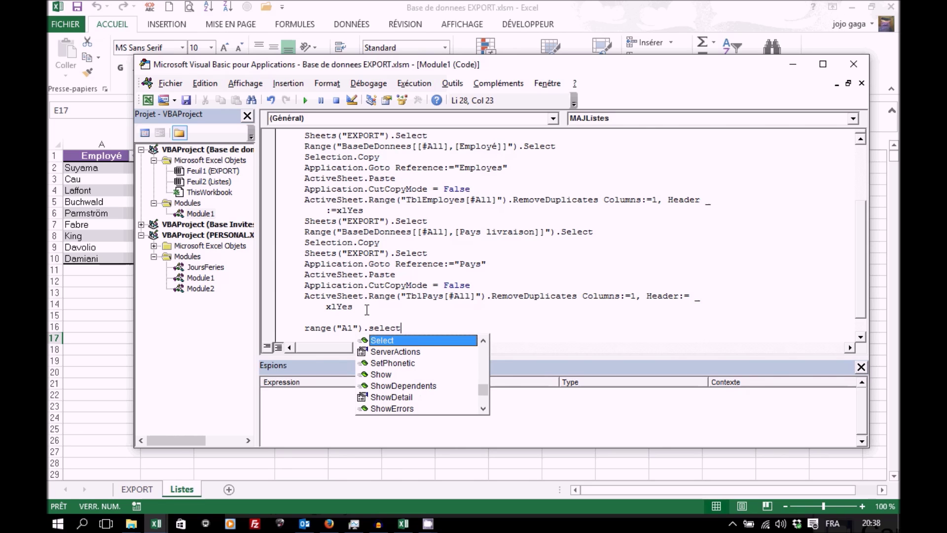
left_click(367, 309)
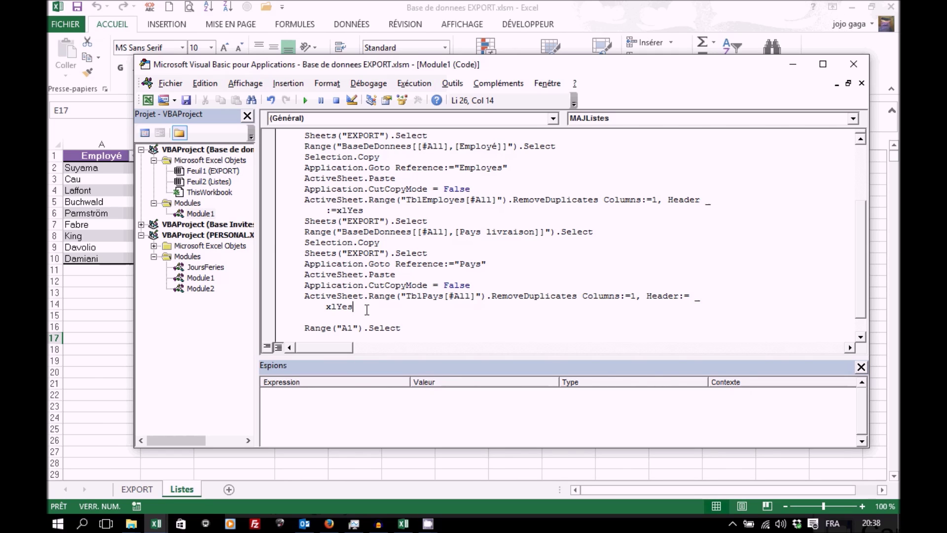
Select cell A15 on the Listes sheet and test the edited macro with the update button
left_click(95, 314)
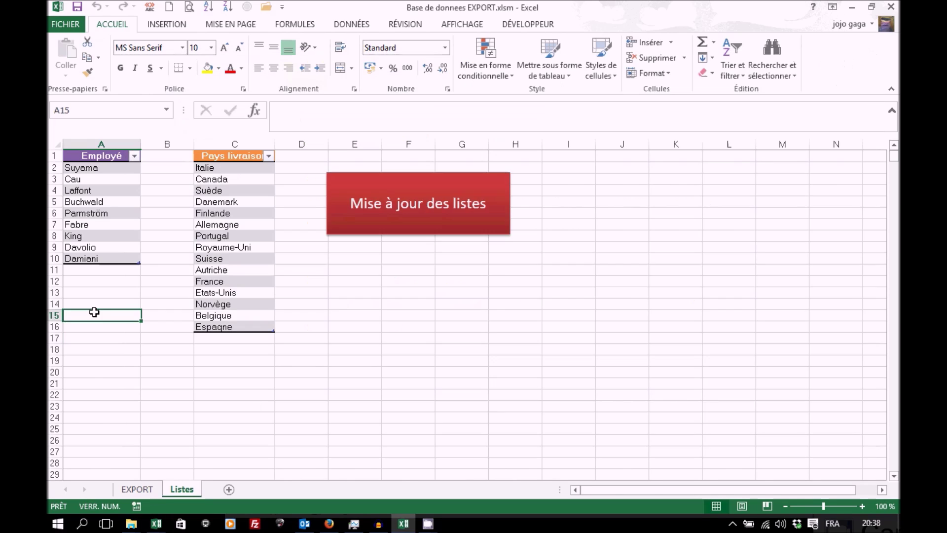
left_click(439, 228)
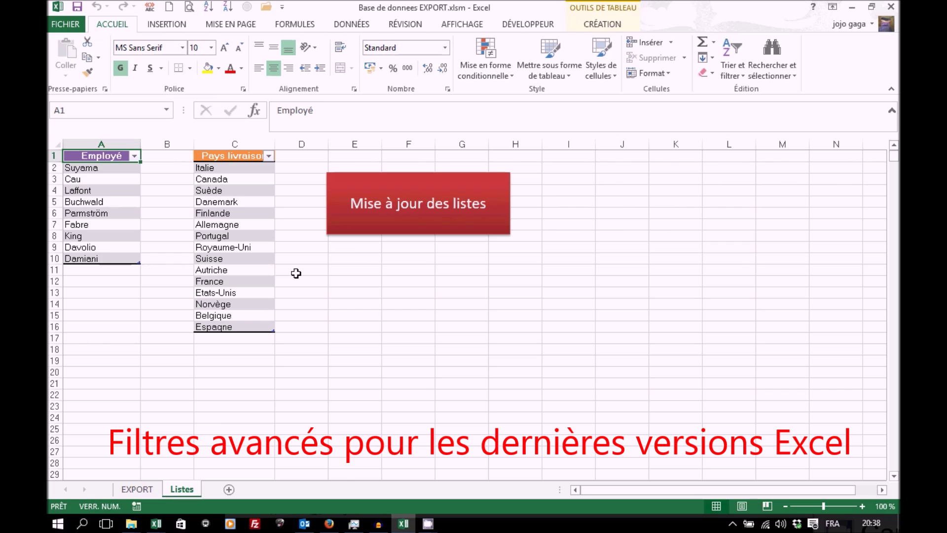
Add a new worksheet after Listes and name it Critères
left_click(229, 489)
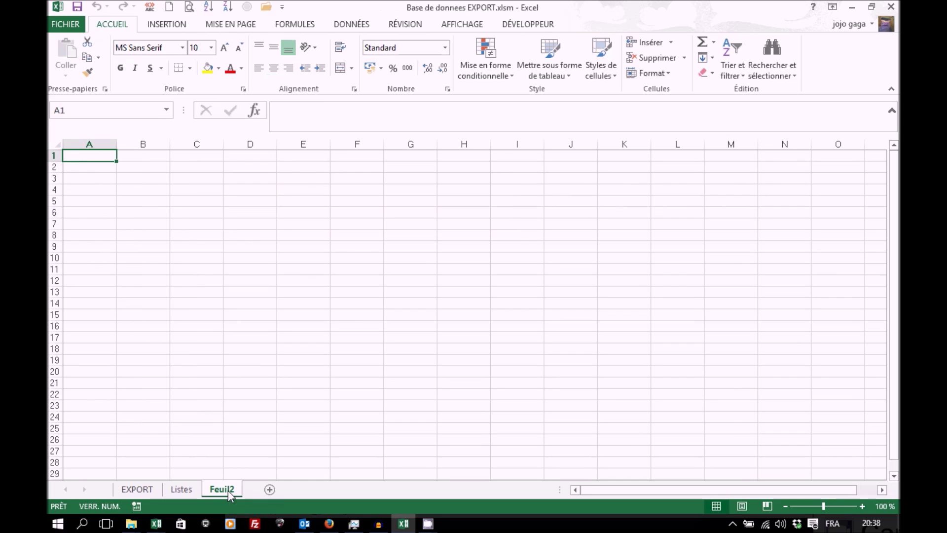
double_click(223, 489)
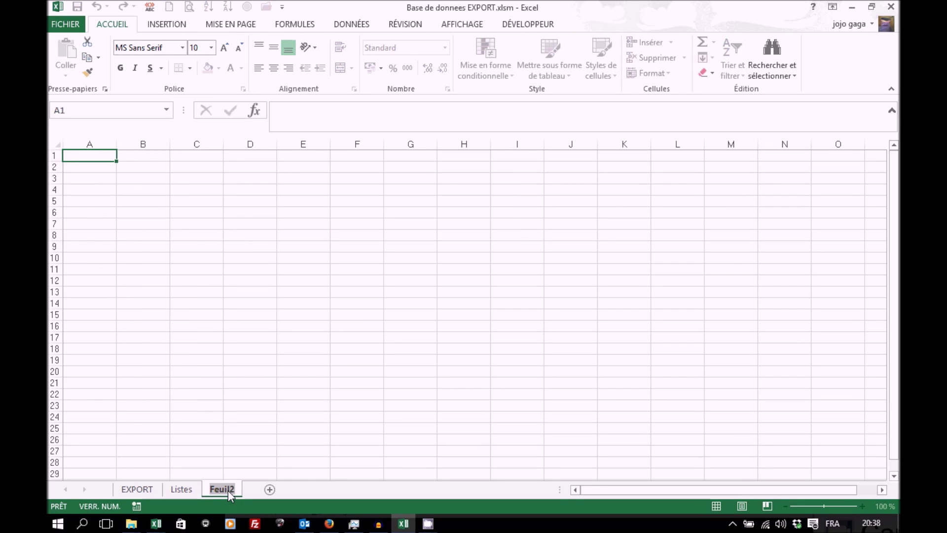
type("Critères")
key("Return")
key("Return")
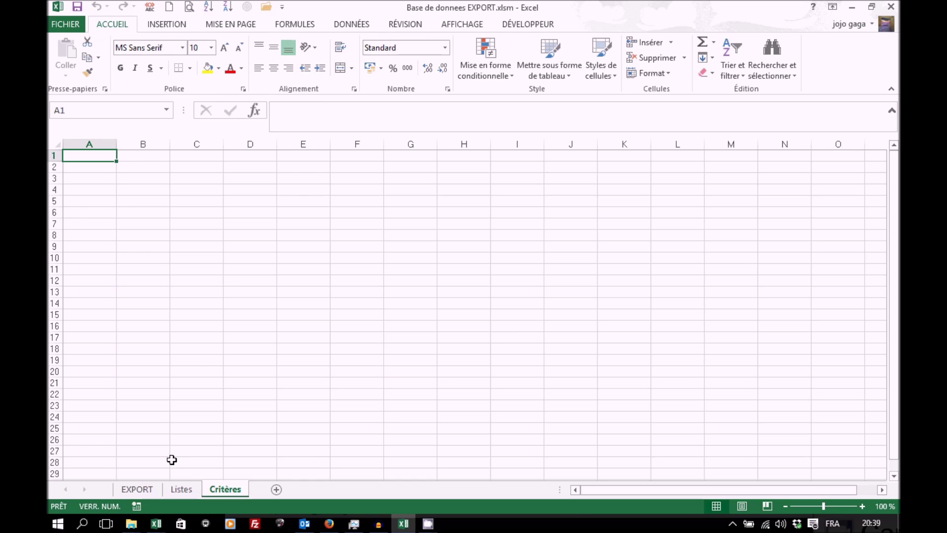
Copy the Employé header from the EXPORT sheet into cell F1 of the Critères sheet
left_click(137, 489)
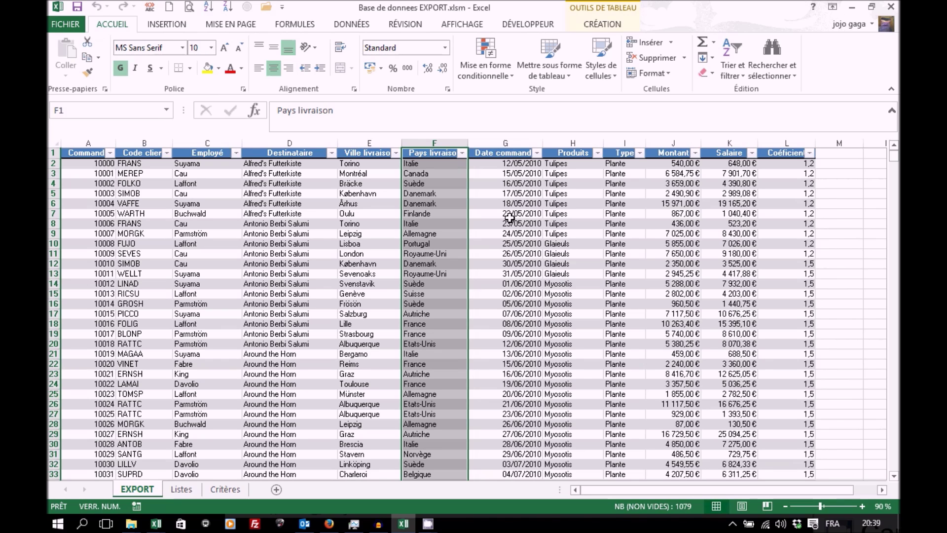
left_click(496, 157)
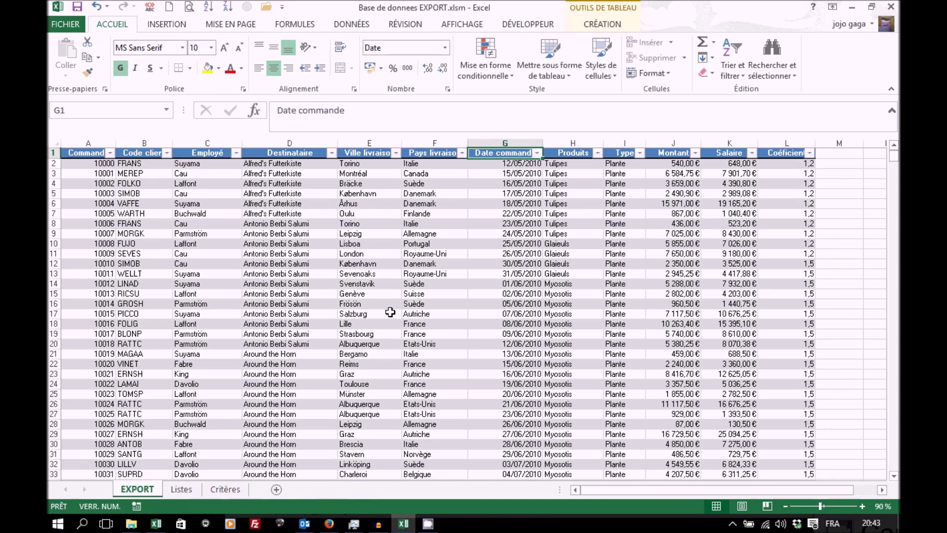
left_click(214, 154)
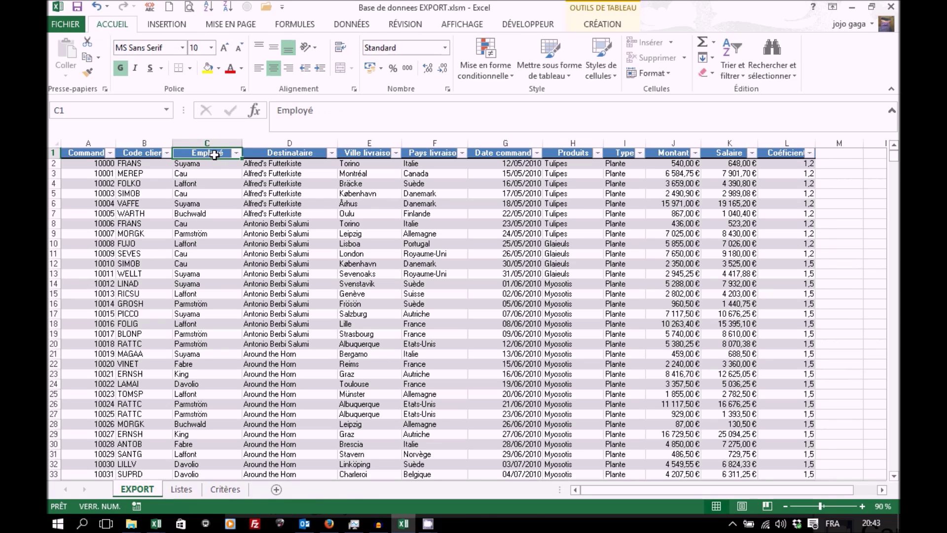
key("ctrl+c")
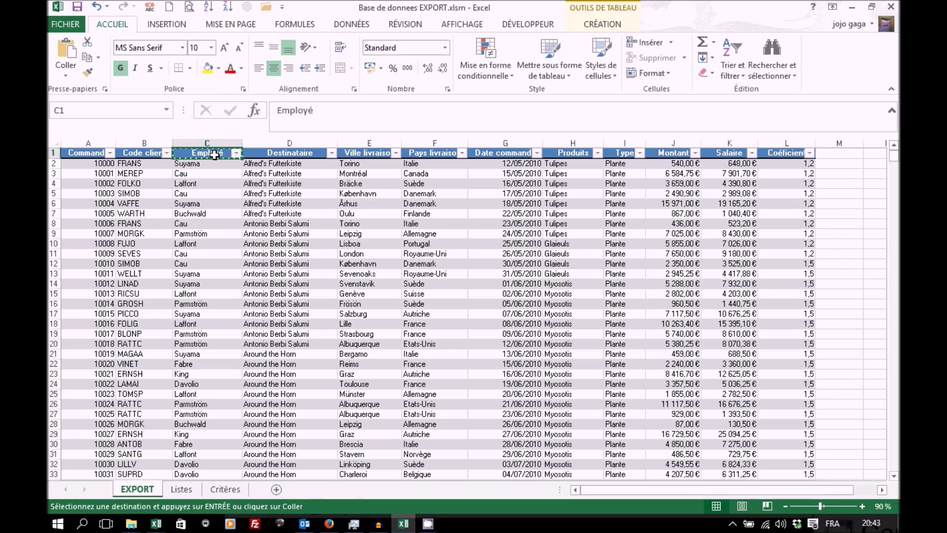
left_click(225, 489)
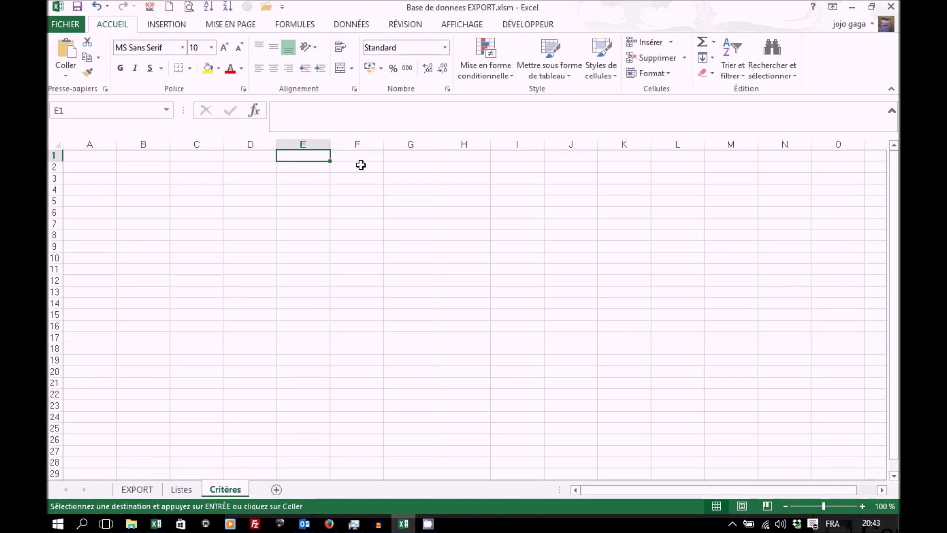
left_click(348, 157)
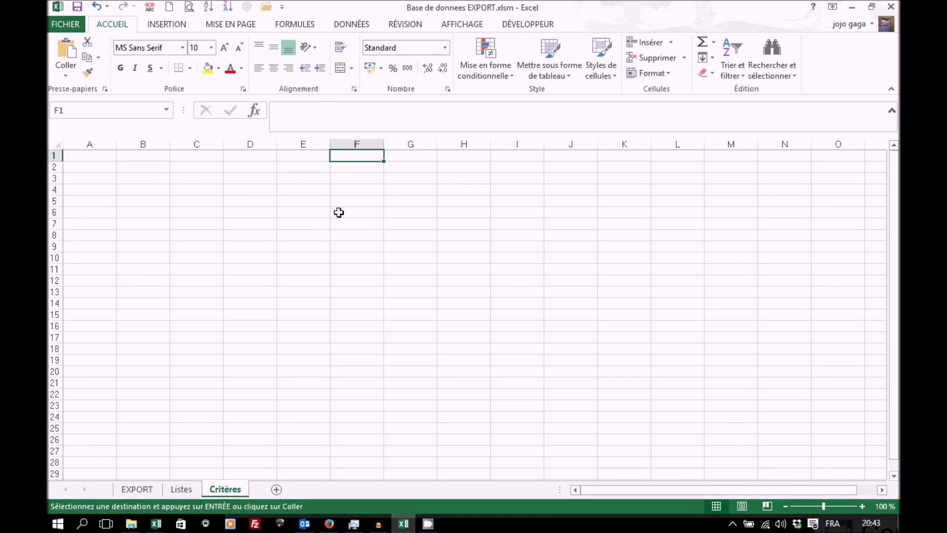
key("ctrl+v")
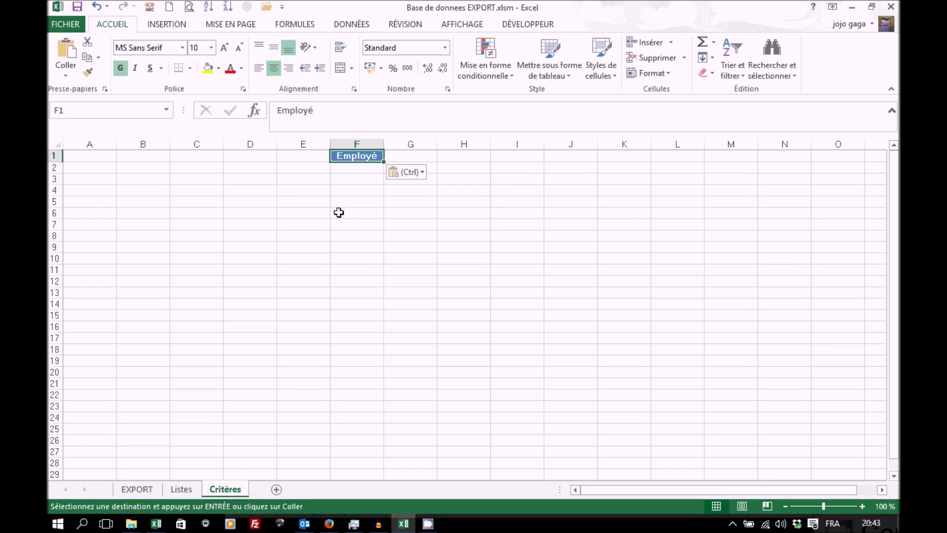
Copy the Pays livraison header from EXPORT into G1 of Critères and fit column G to its text
left_click(421, 159)
left_click(138, 490)
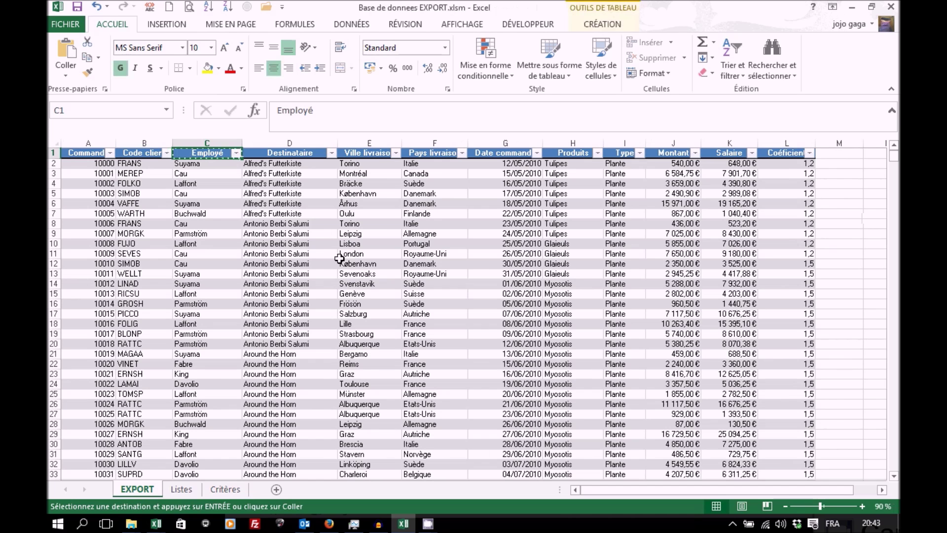
left_click(426, 156)
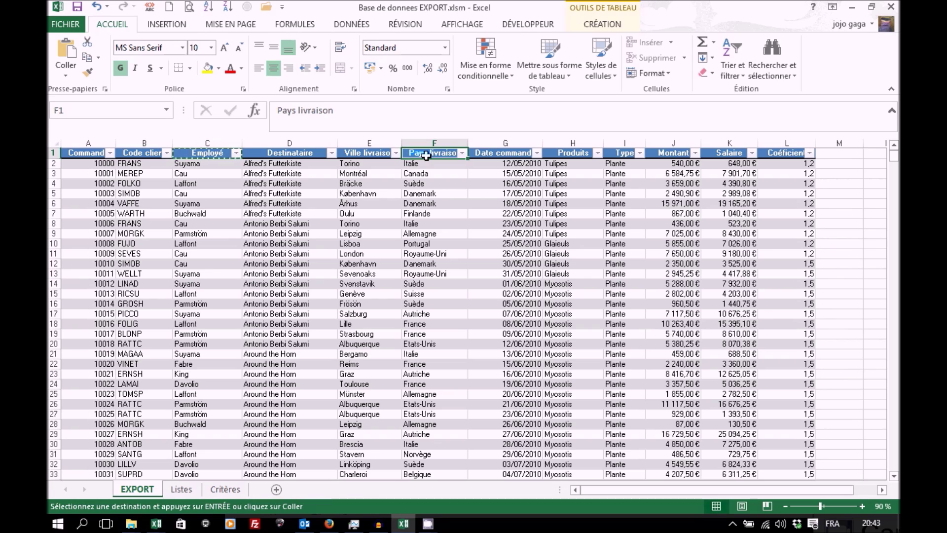
key("ctrl+c")
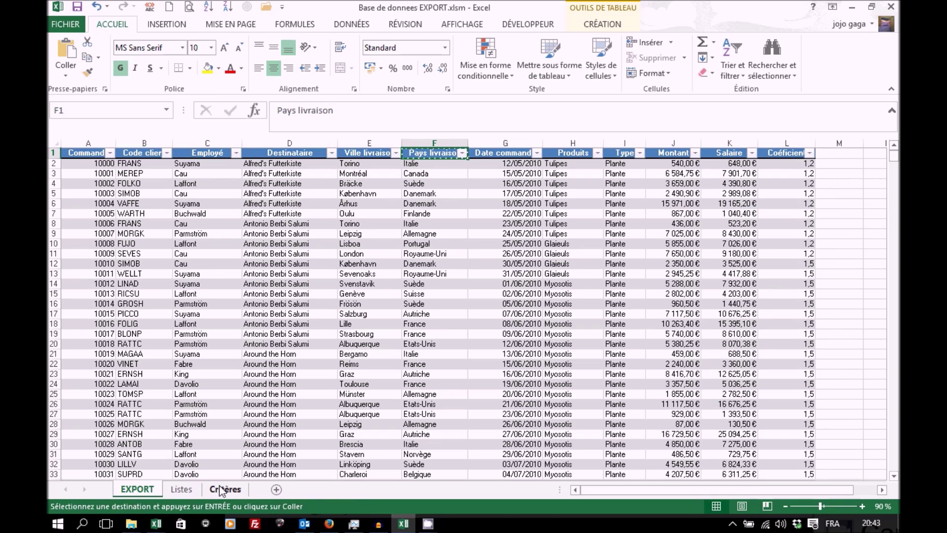
left_click(221, 490)
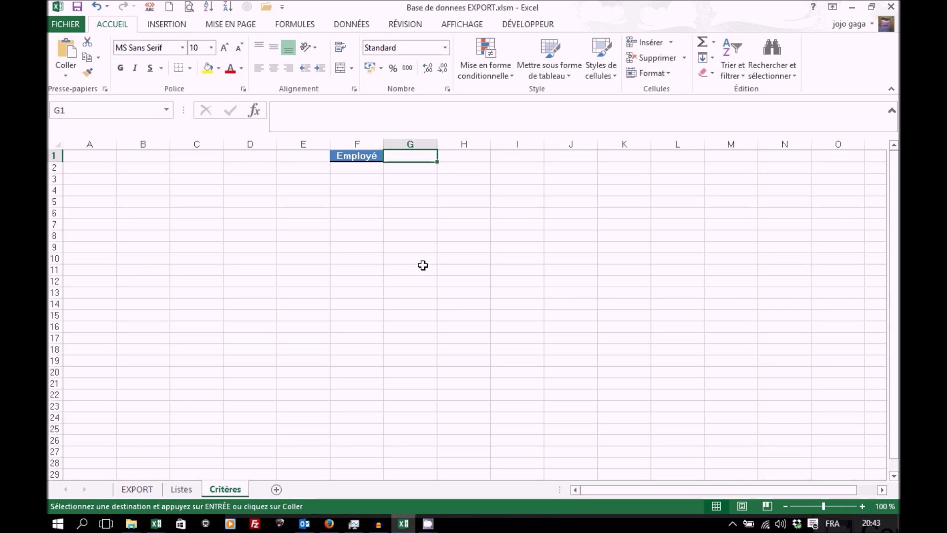
key("ctrl+v")
double_click(437, 144)
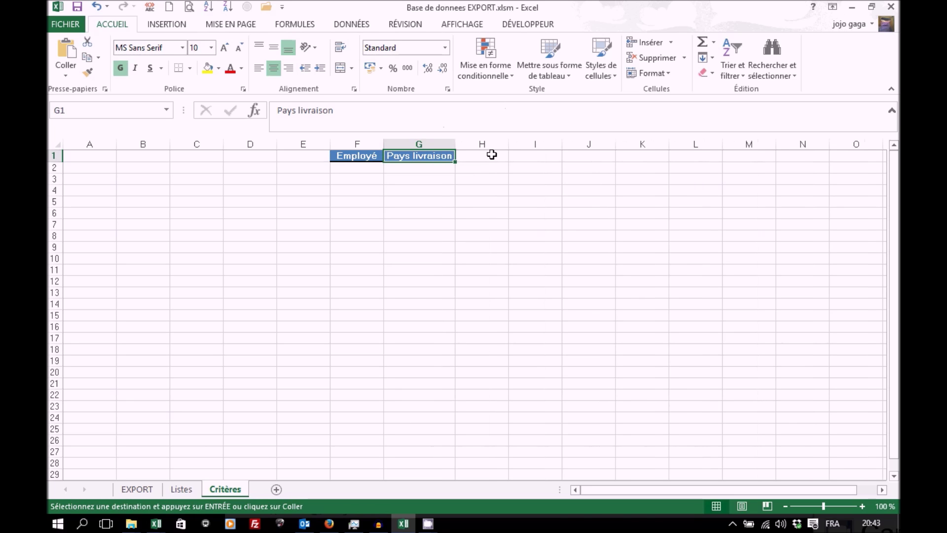
Copy the Date commande header from EXPORT into H1 of Critères and widen column H to show it in full
left_click(489, 154)
left_click(140, 491)
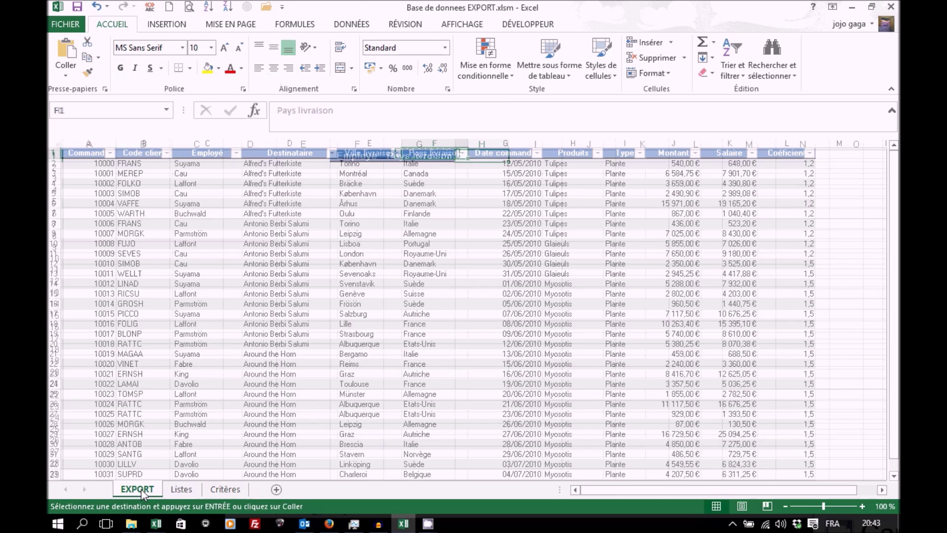
left_click(491, 154)
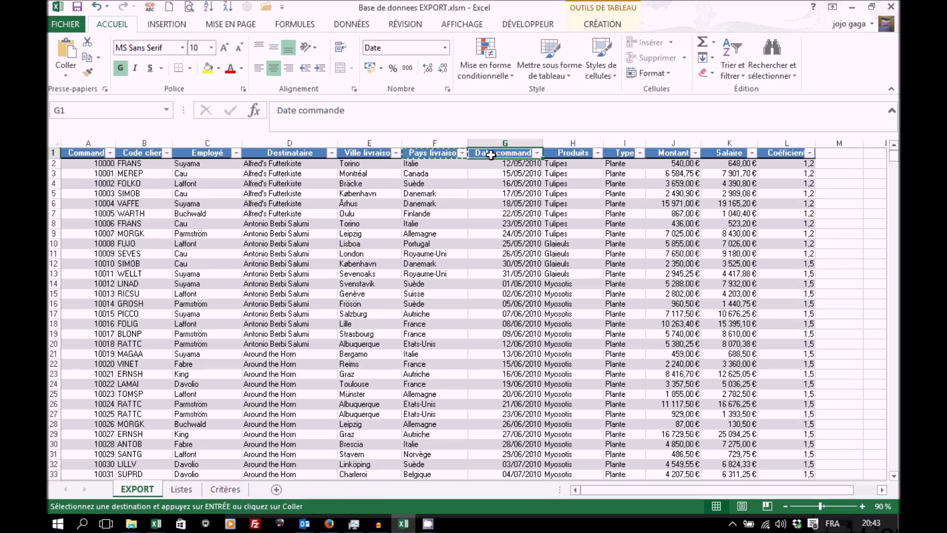
key("ctrl+c")
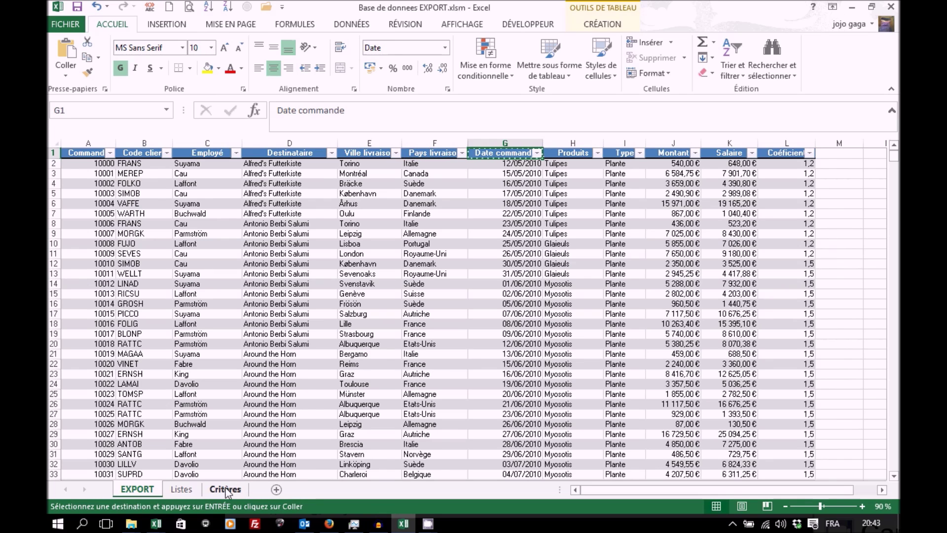
left_click(225, 489)
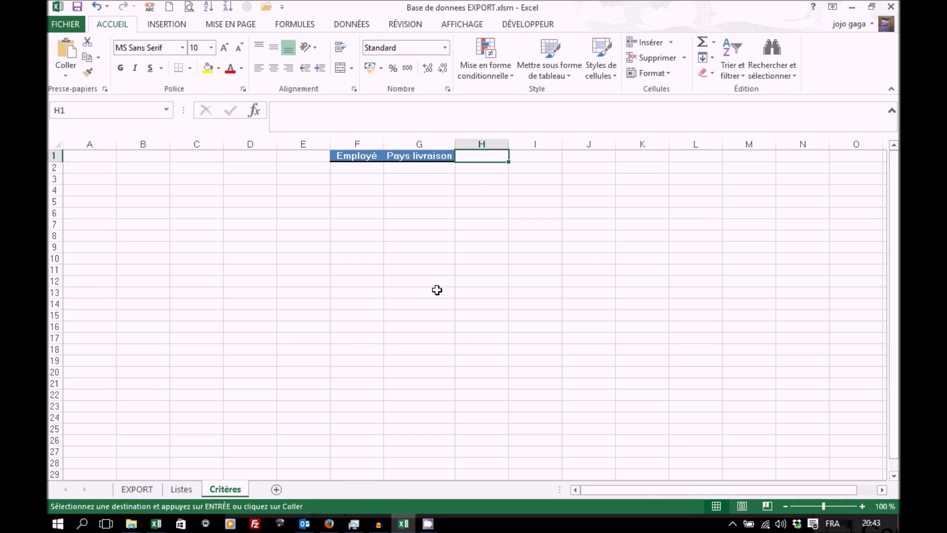
key("ctrl+v")
left_click_drag(509, 144, 562, 138)
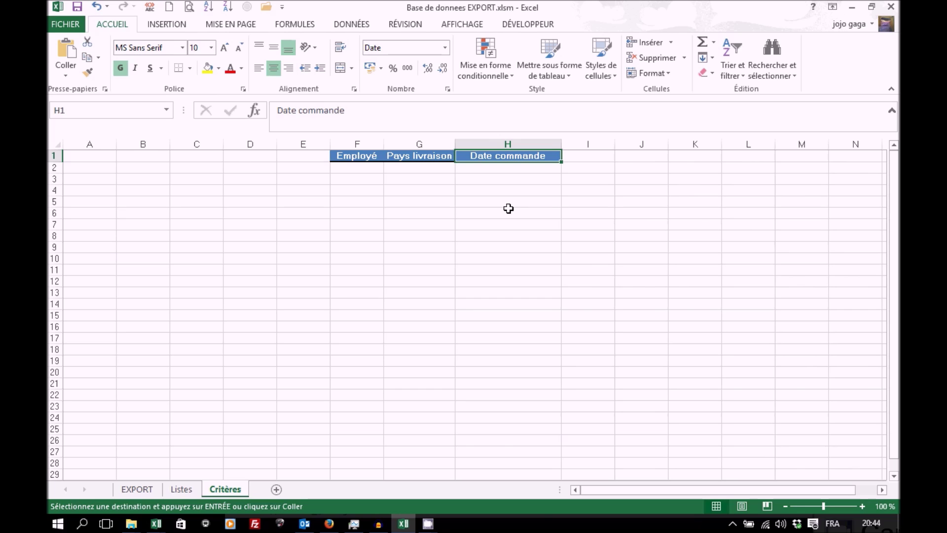
Paste a second Date commande header into I1 and widen column I to match column H
left_click(597, 157)
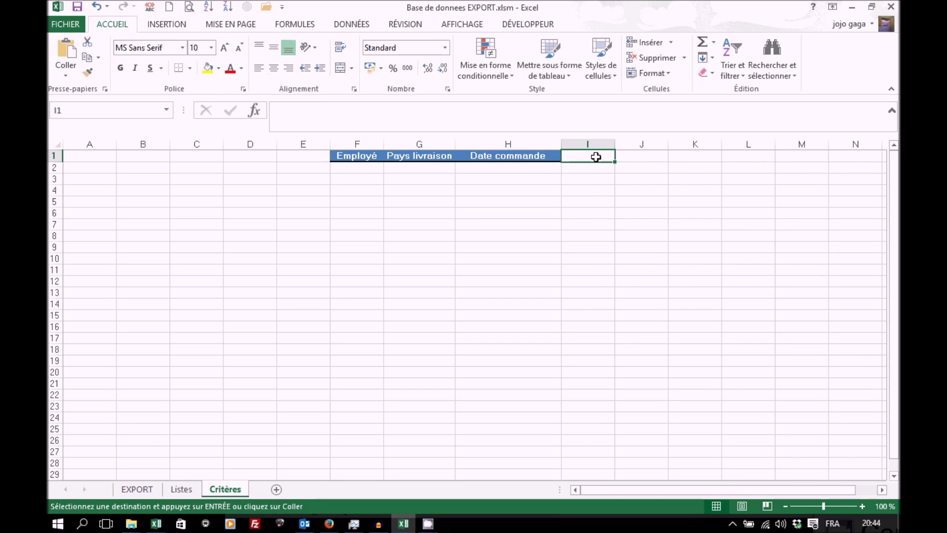
key("ctrl+v")
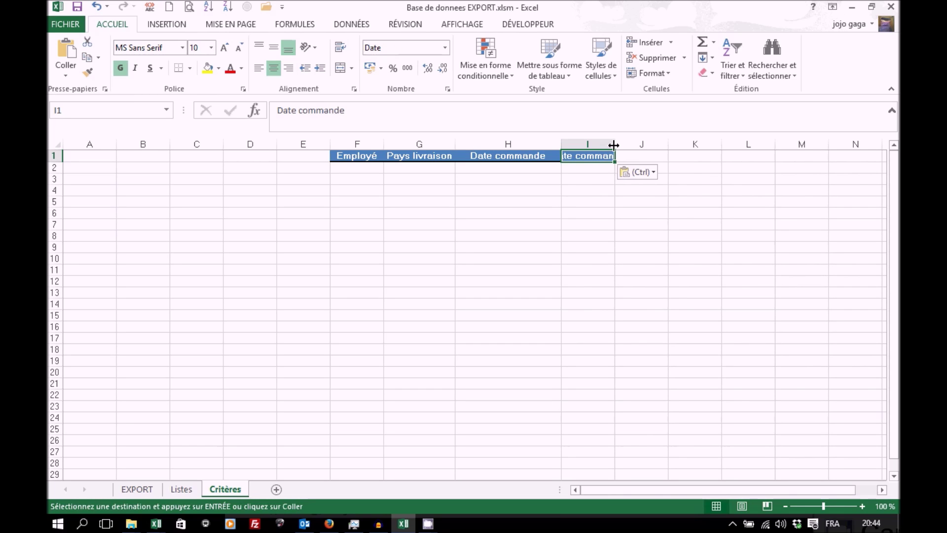
left_click_drag(614, 145, 667, 142)
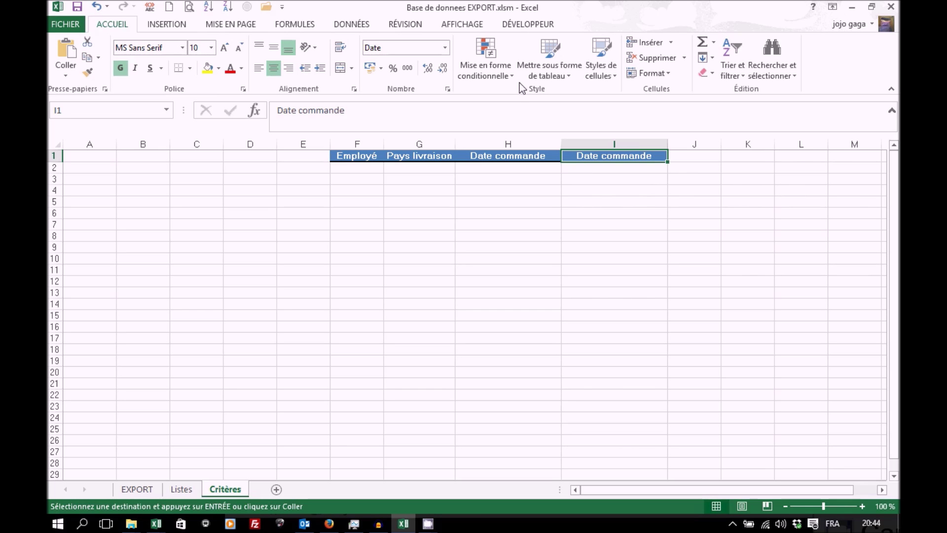
Duplicate the Employé header from F1 into A5, then widen columns A and B for the criteria entry area
left_click(97, 202)
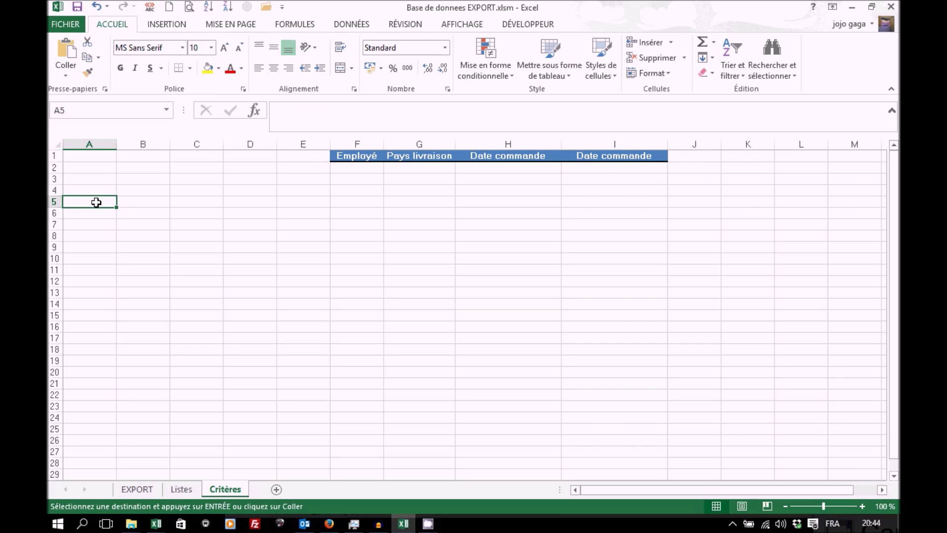
left_click(346, 155)
left_click_drag(353, 163, 79, 201)
key("ctrl")
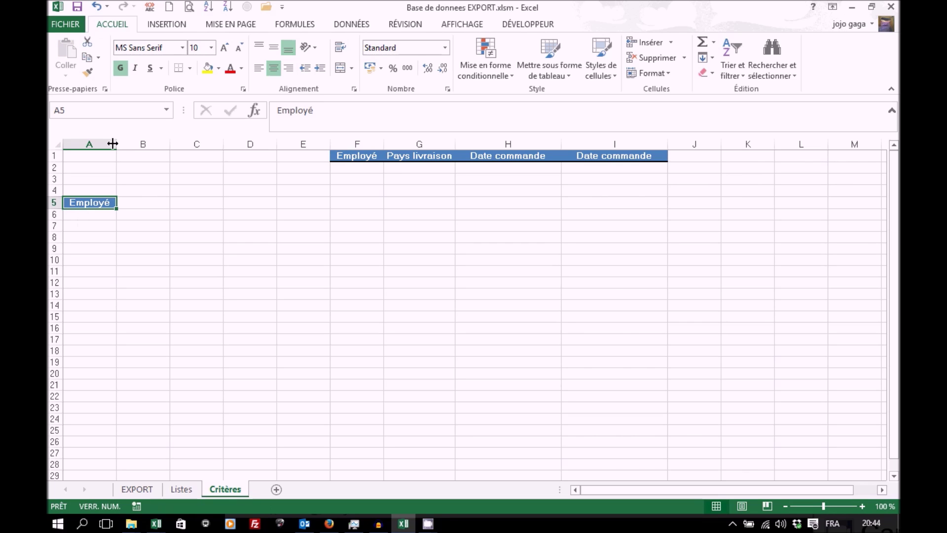
left_click_drag(112, 143, 139, 143)
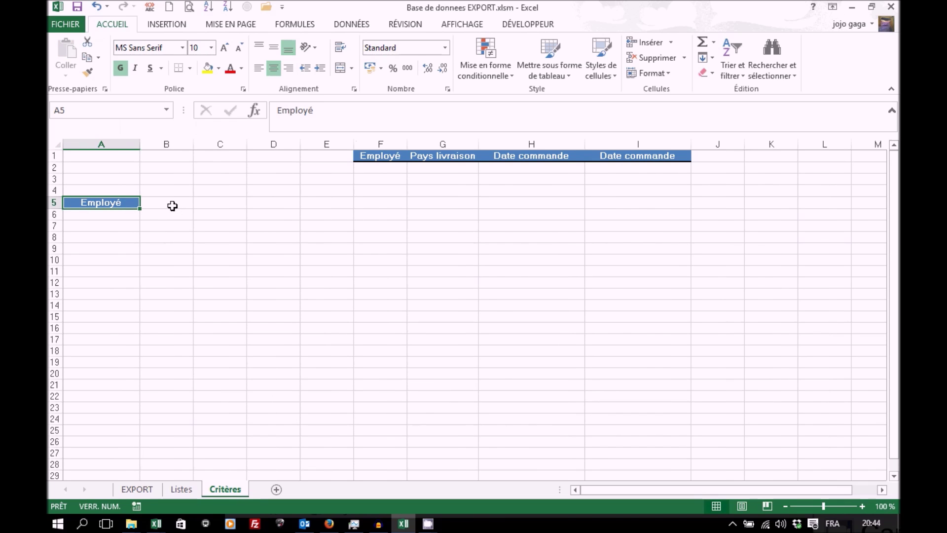
left_click(173, 204)
left_click_drag(193, 143, 237, 144)
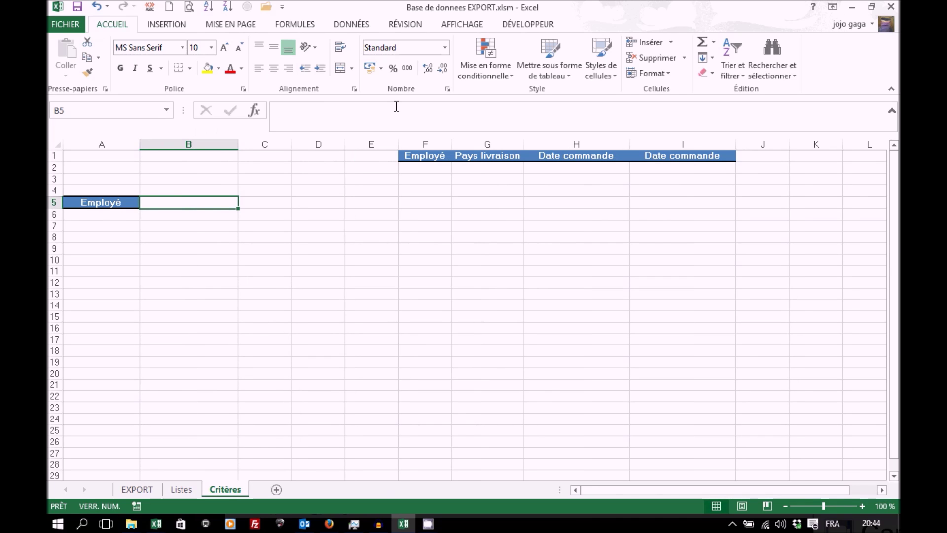
Add Liste data validation to B5 with source =indirect("TblEmployes") and choose the third employee from its dropdown
left_click(351, 25)
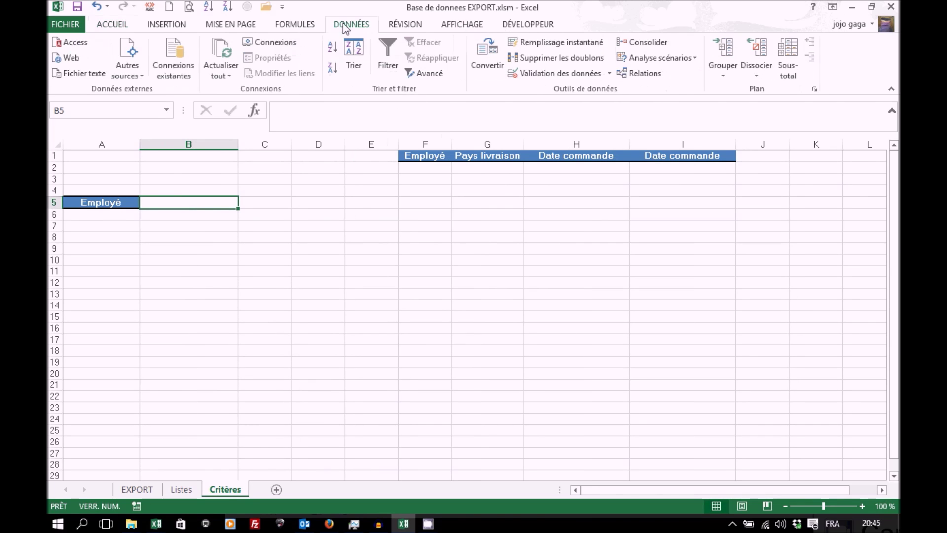
left_click(609, 73)
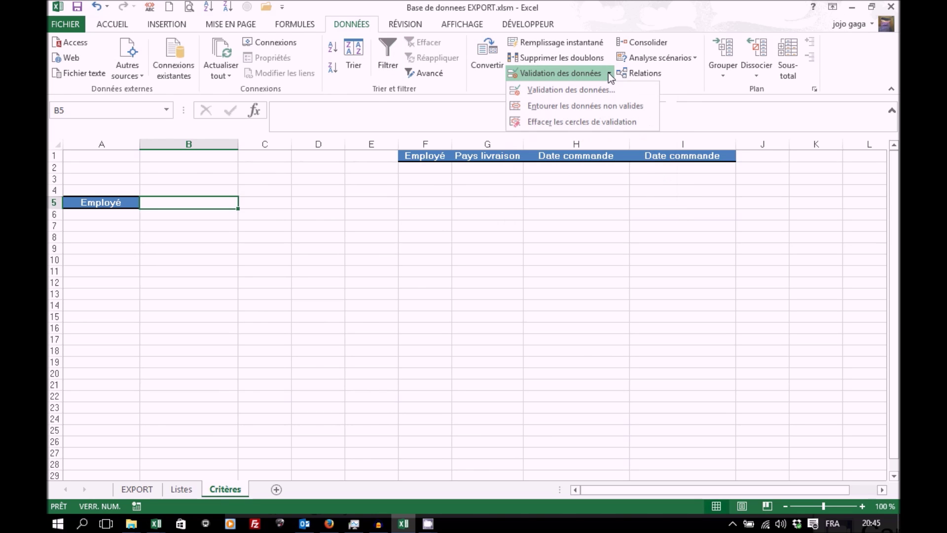
left_click(585, 91)
left_click(393, 357)
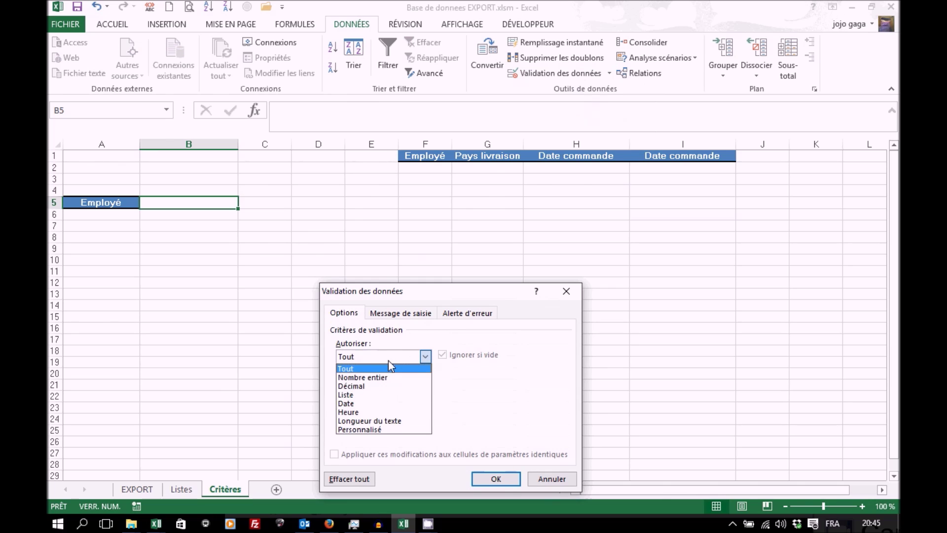
left_click(358, 394)
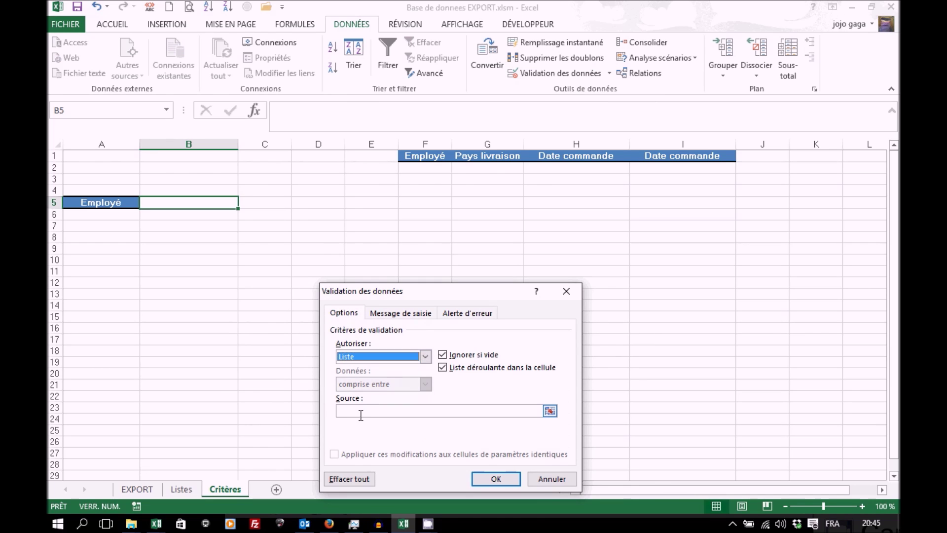
left_click(360, 412)
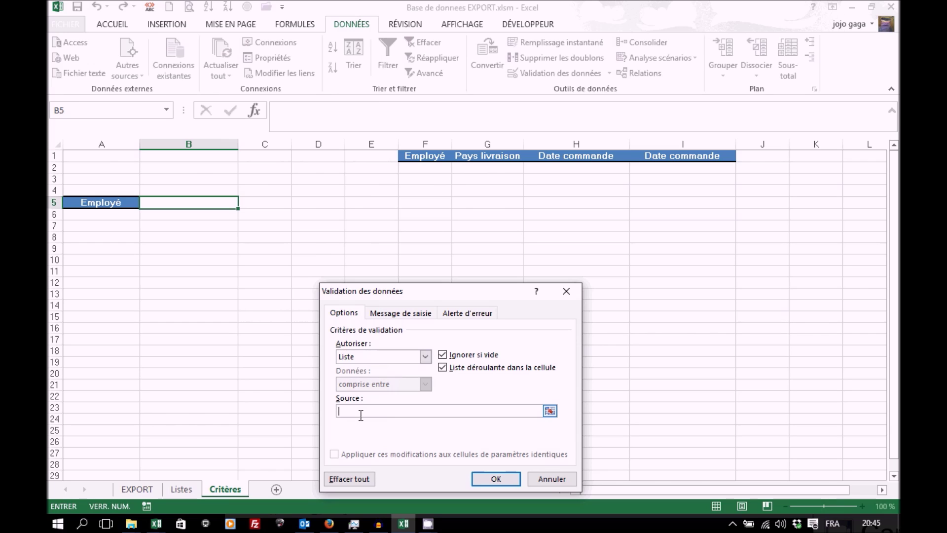
type("=indirect(\"TblEmployes\")")
left_click(487, 478)
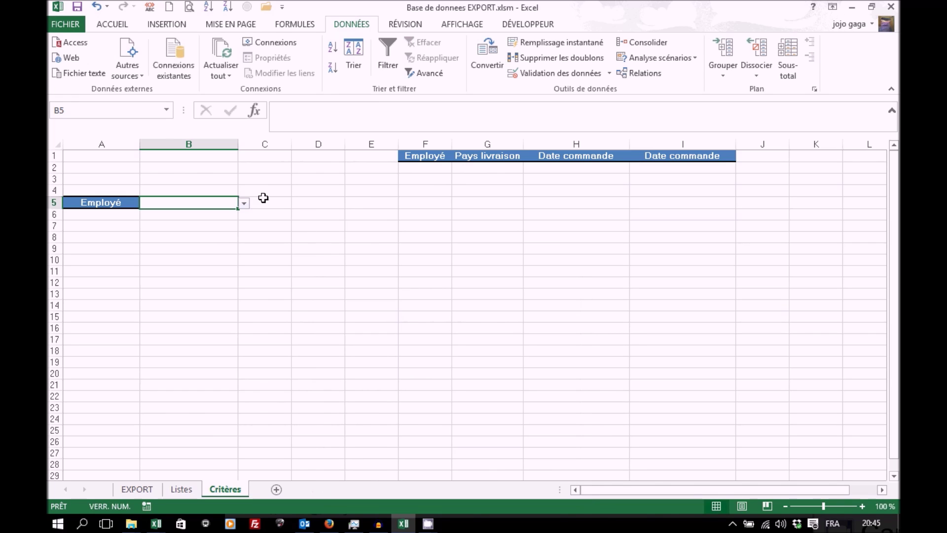
left_click(243, 202)
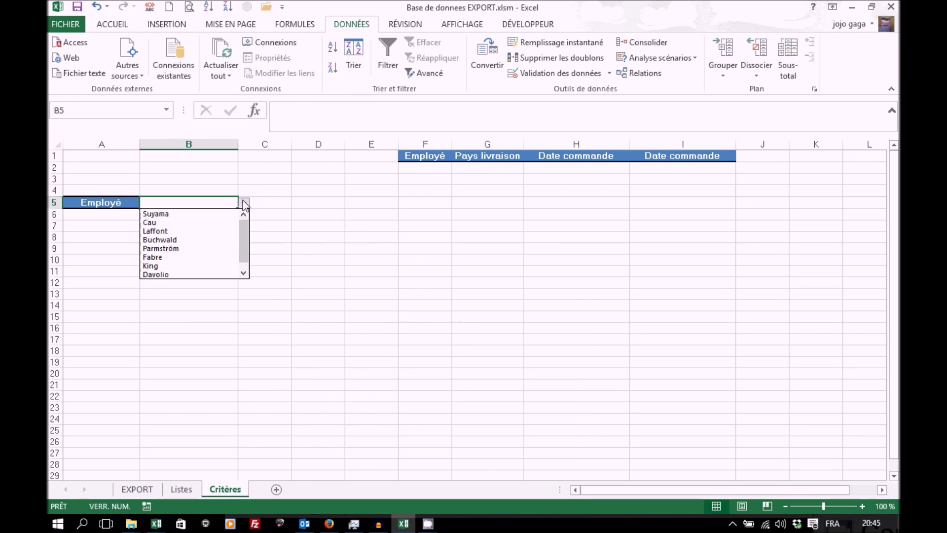
left_click(187, 231)
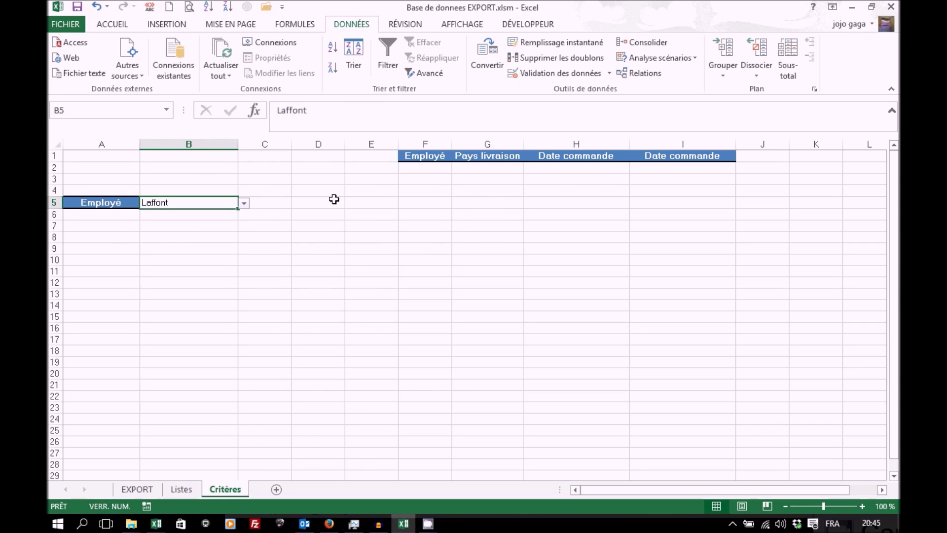
Duplicate the Pays livraison header from G1 into A7 and select the entry cell B7 beside it
left_click(482, 155)
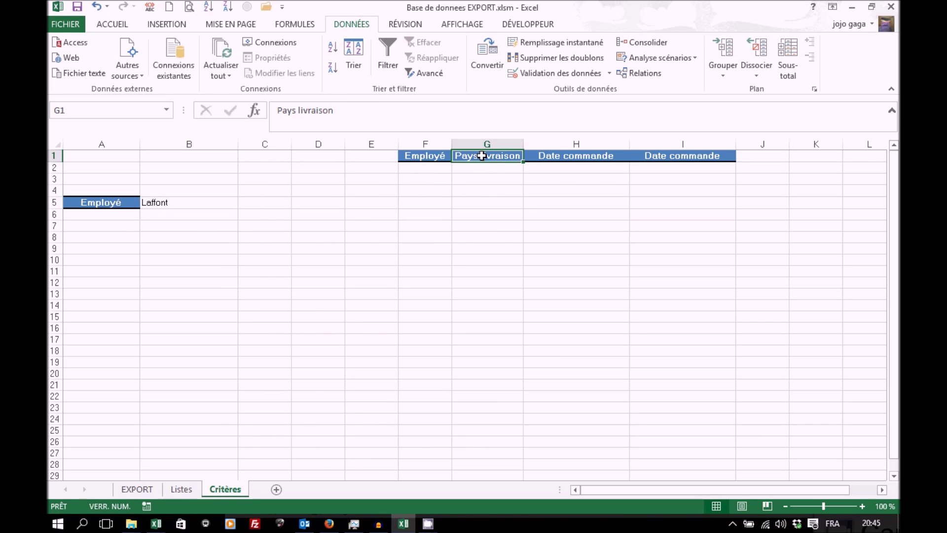
left_click_drag(482, 163, 112, 230)
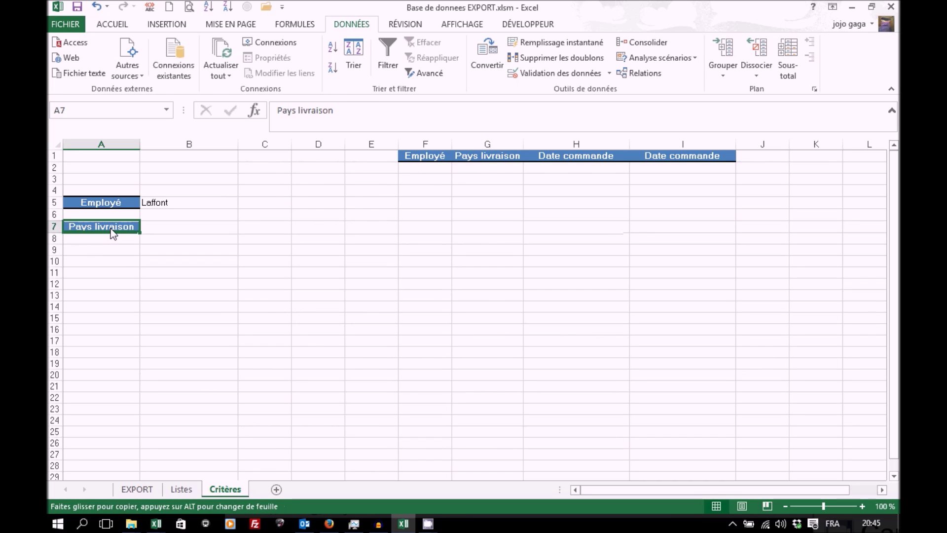
left_click(184, 227)
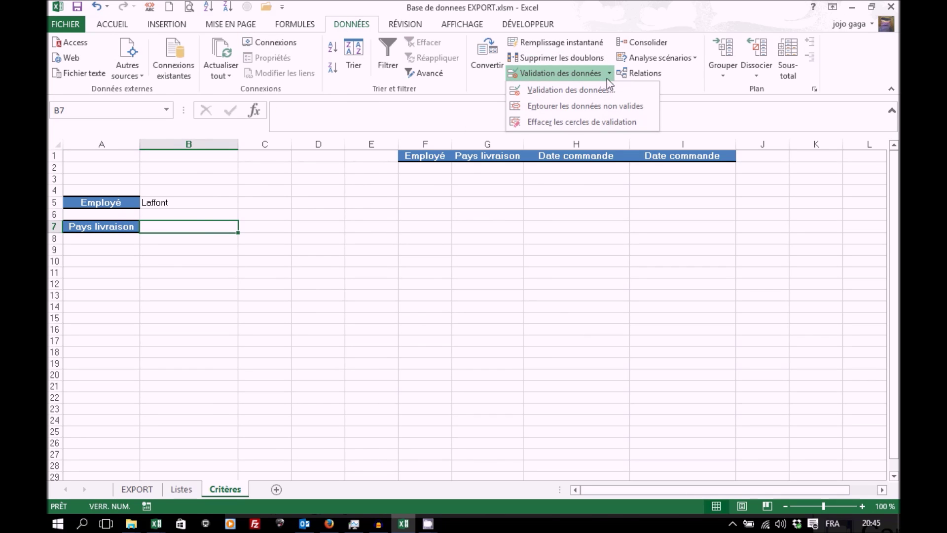
Add Liste data validation to B7 with source =indirect("TblPays") and choose Suède from its dropdown
left_click(598, 90)
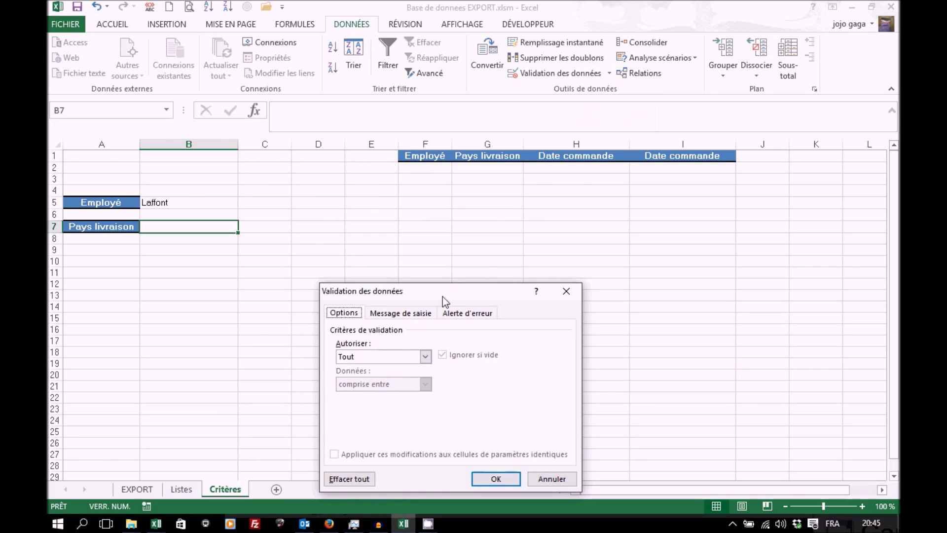
left_click_drag(444, 291, 508, 245)
left_click(490, 311)
left_click(490, 310)
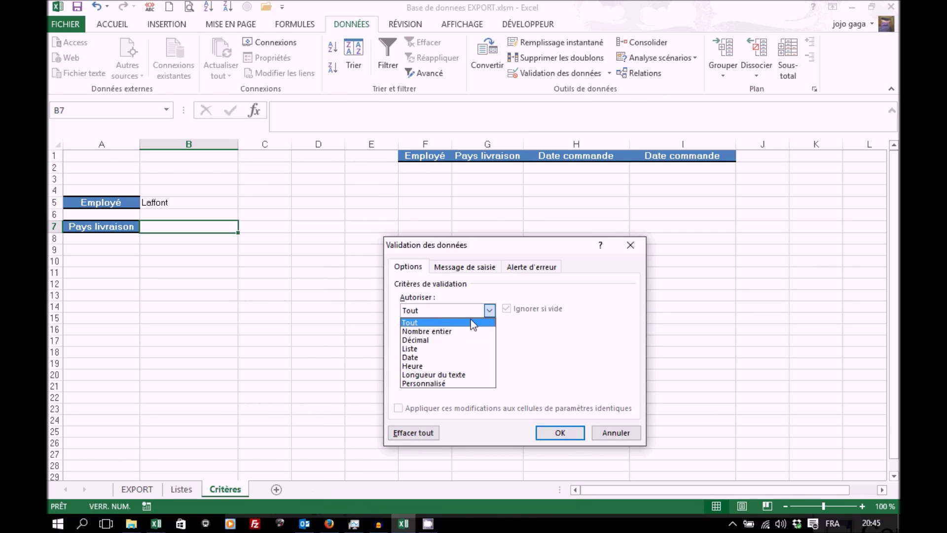
left_click(429, 350)
left_click(425, 366)
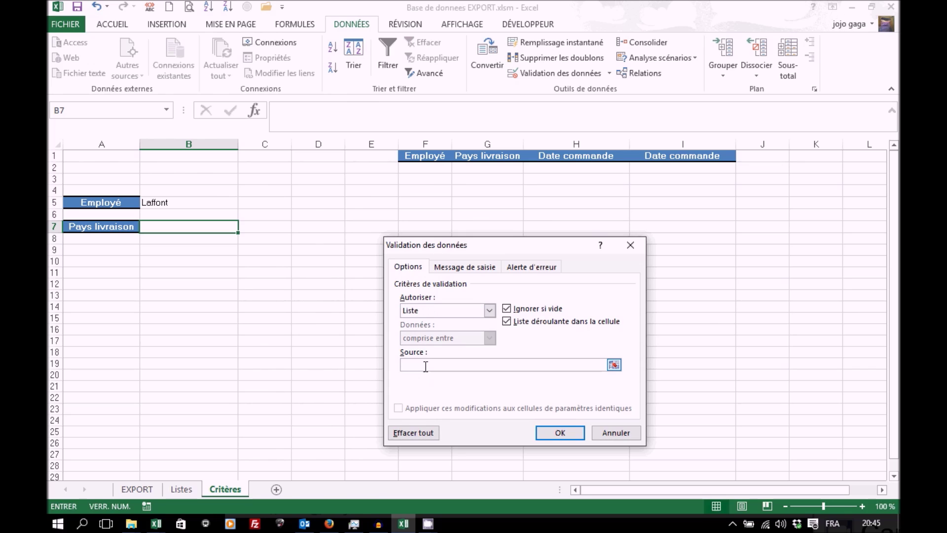
type("=")
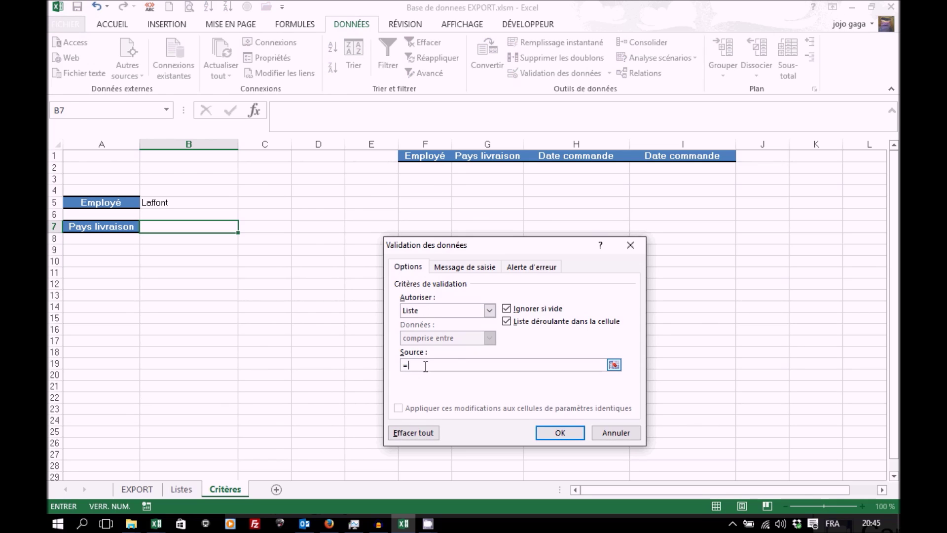
type("indirect(\"TblPays")
left_click(558, 433)
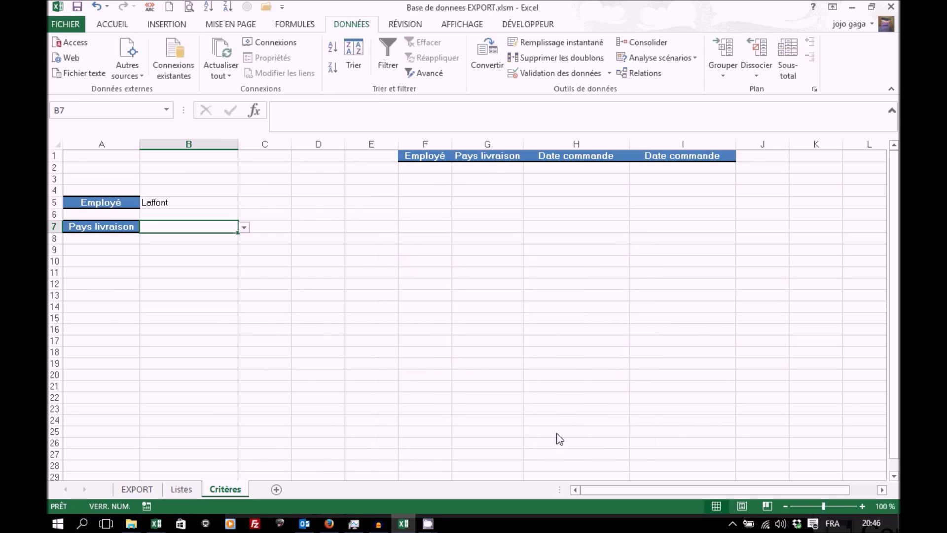
left_click(244, 229)
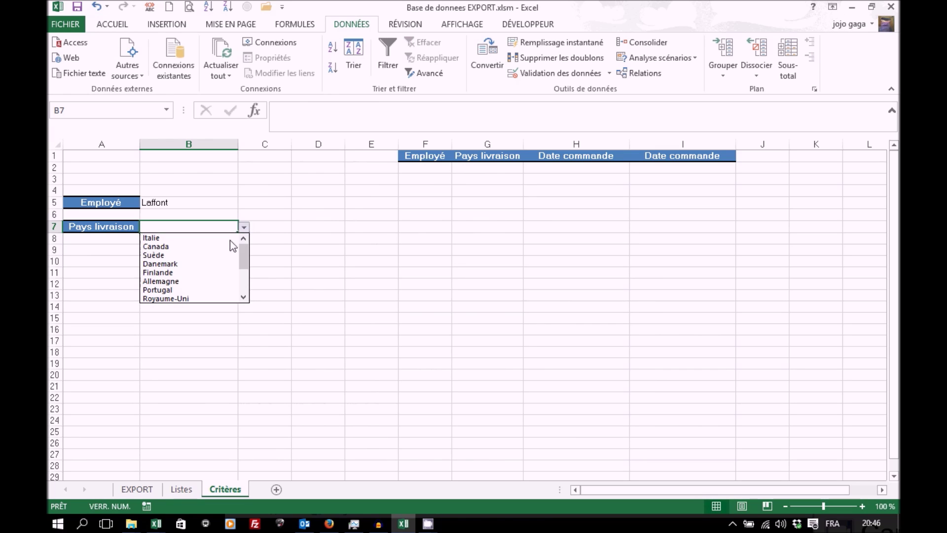
left_click(190, 256)
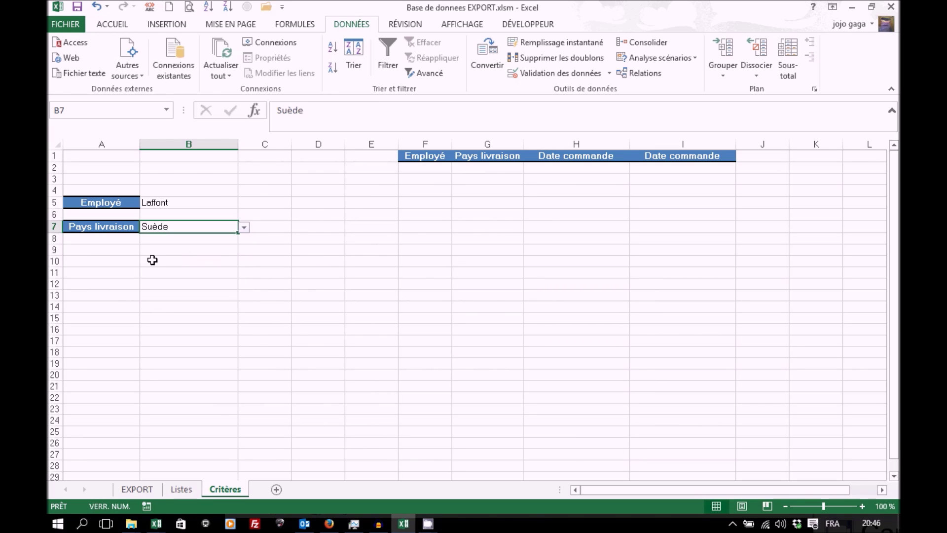
Enter the order date range with Entre in A10 and 01/01/2010 in B10, plus et in A11 and 31/12/2010 in B11
left_click(123, 261)
type("Entre")
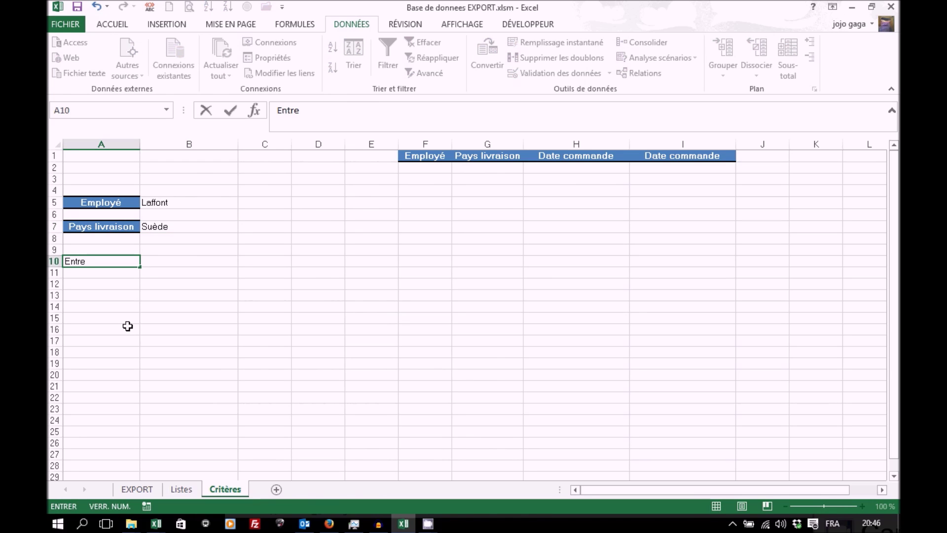
key("Tab")
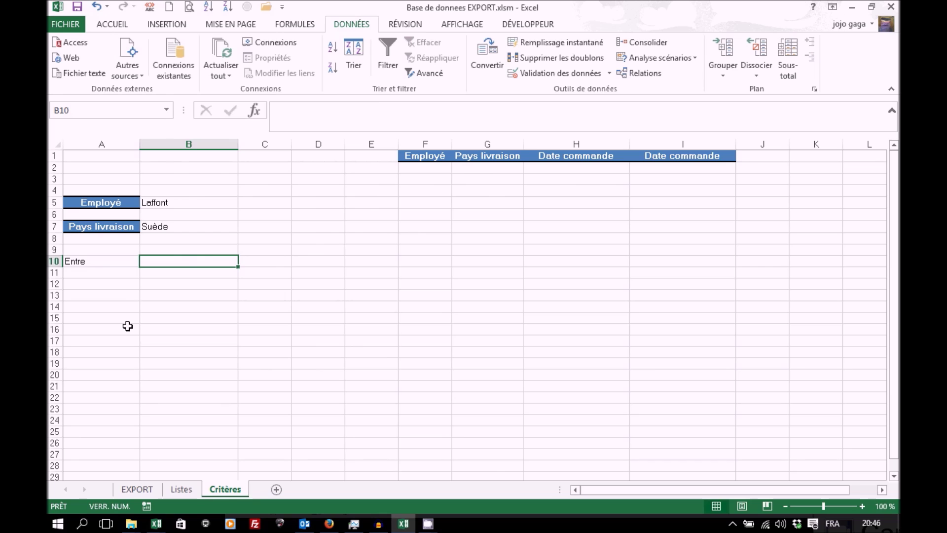
type("01/01/2010")
key("Return")
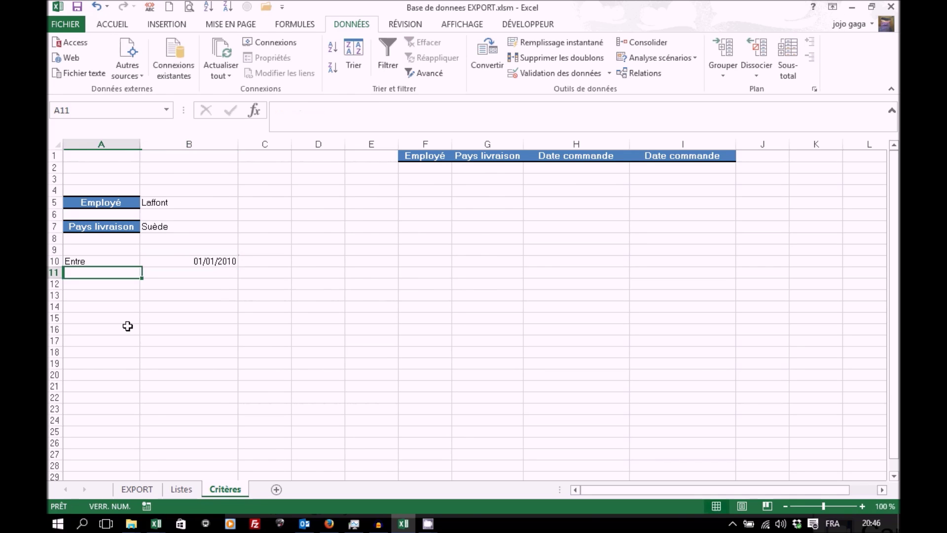
type("et")
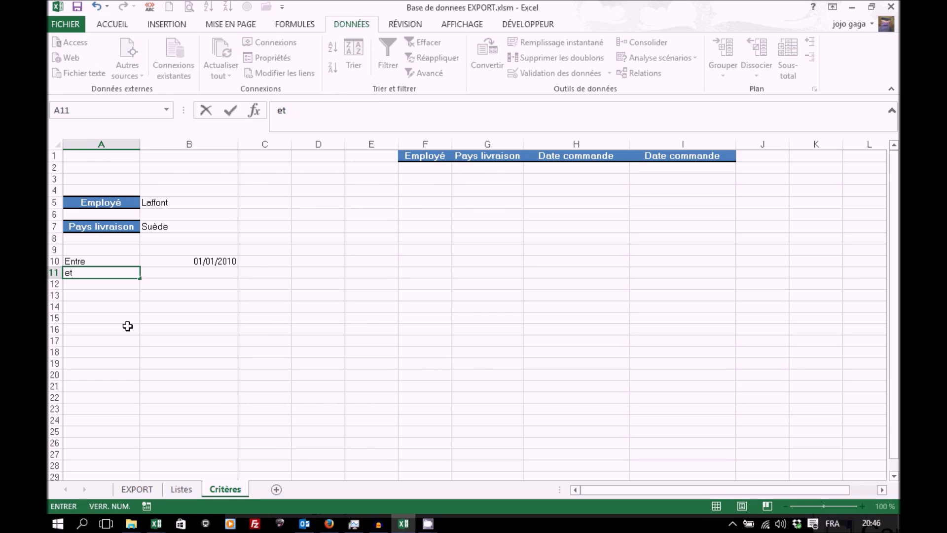
key("Tab")
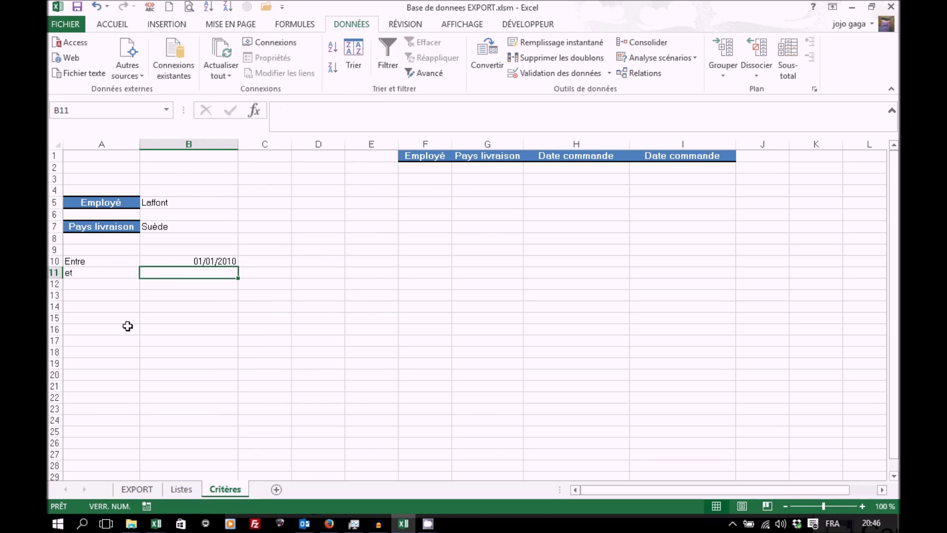
type("31/12/2010")
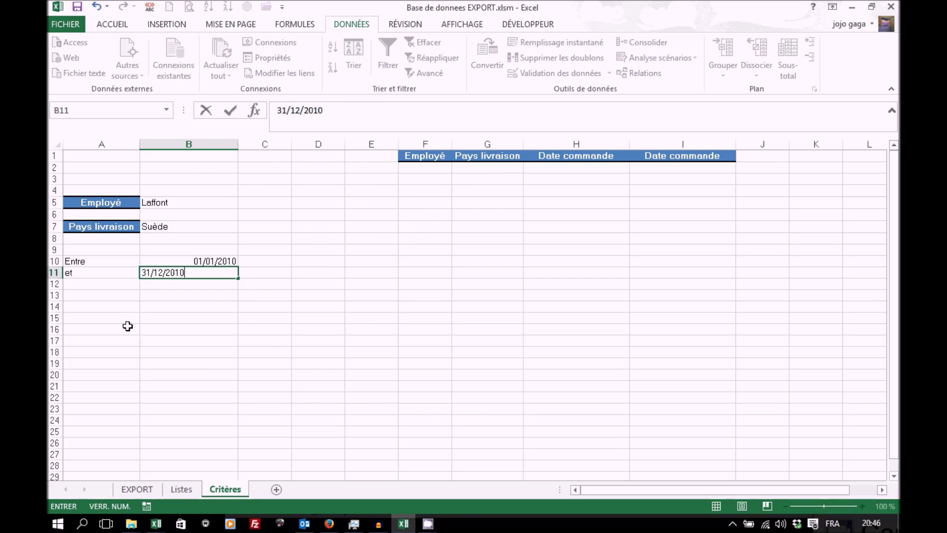
key("Return")
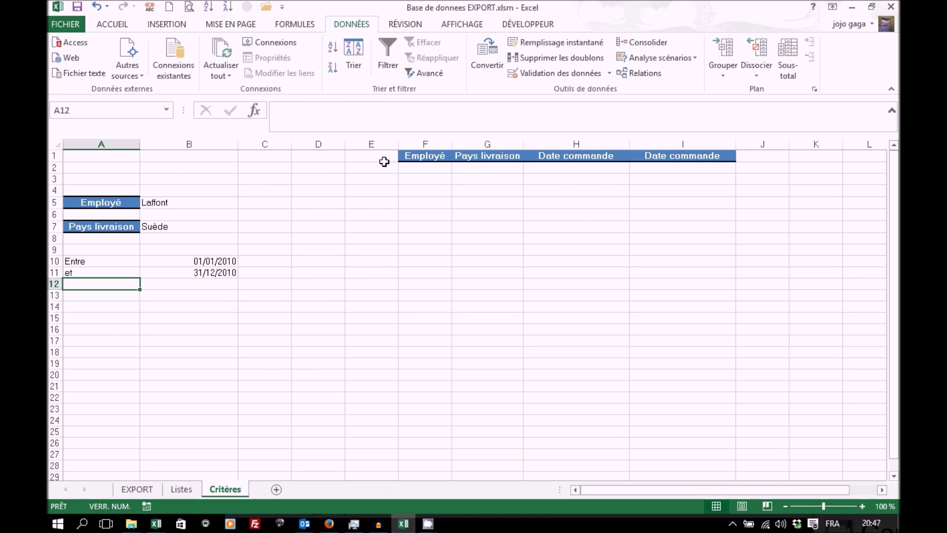
Insert the SI function from the Logique category into F2 beneath the Employé header
left_click(419, 168)
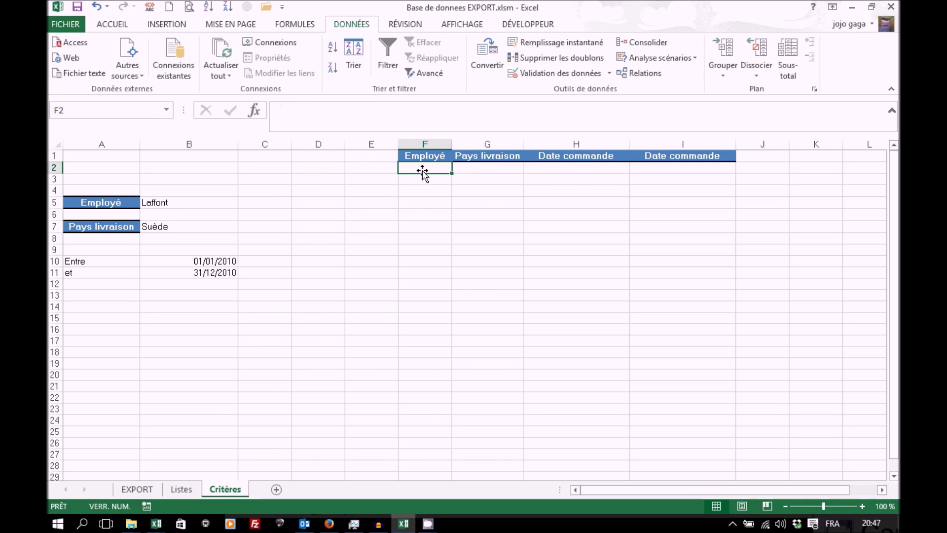
left_click(254, 110)
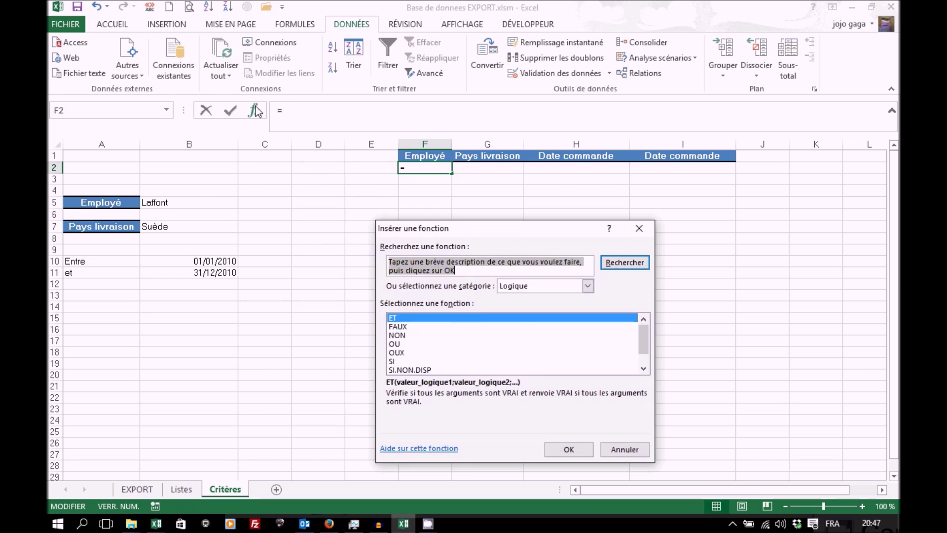
left_click(587, 286)
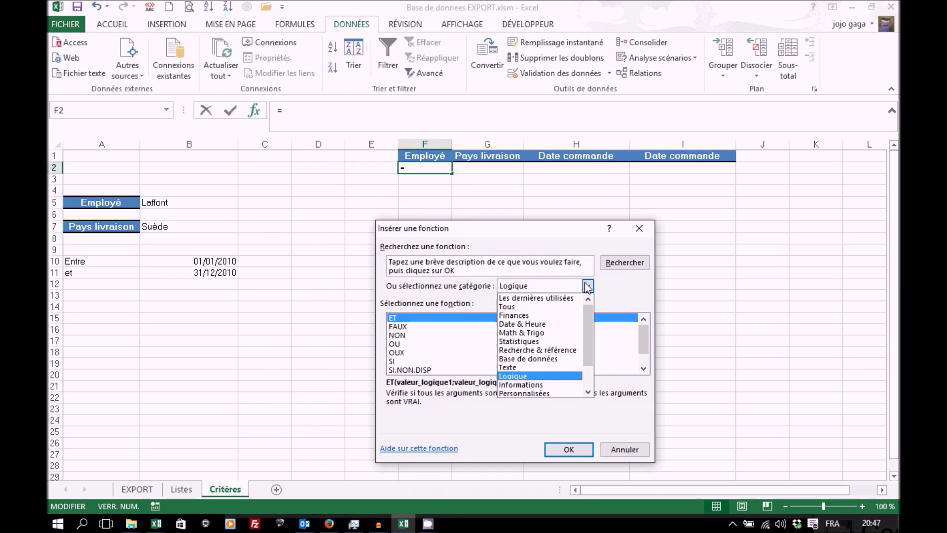
left_click(529, 381)
left_click(426, 361)
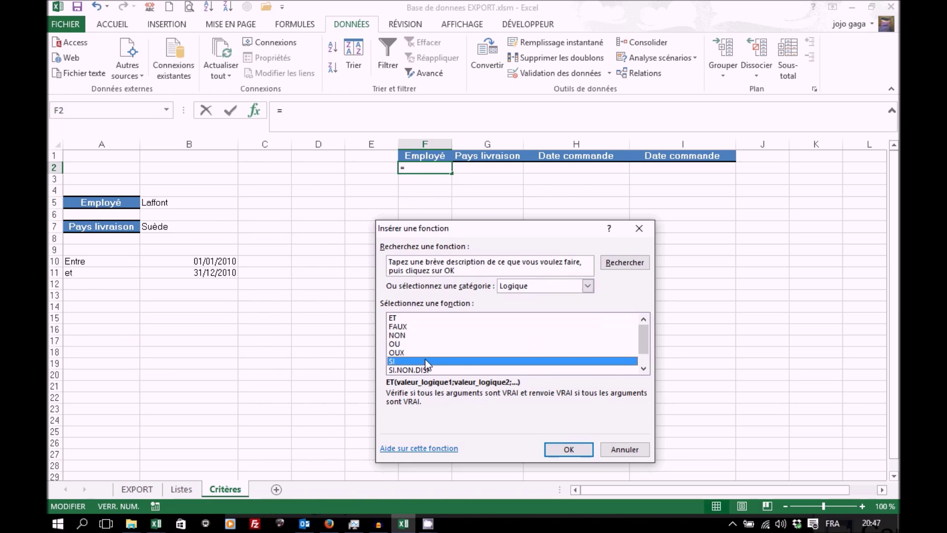
double_click(427, 362)
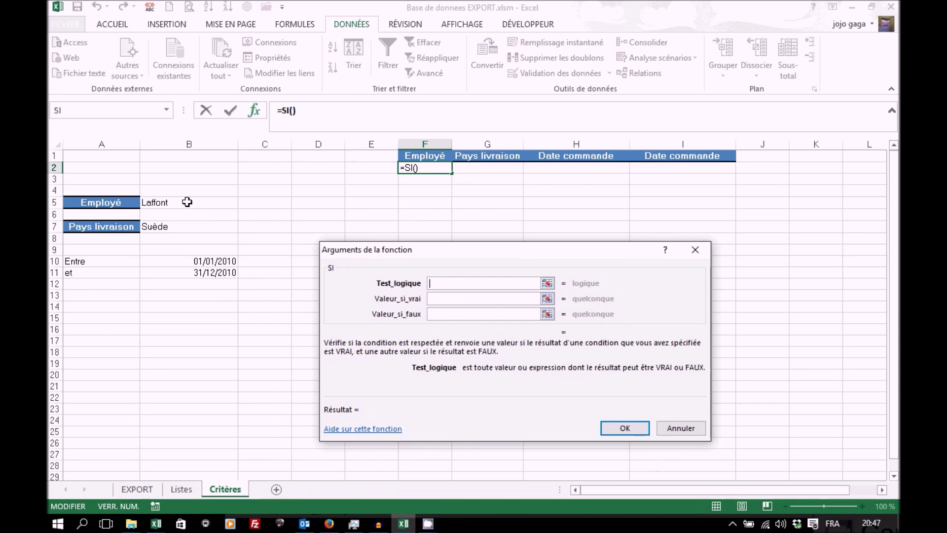
Complete F2's SI arguments with test B5="", "*" as the true value and B5 as the false value
left_click(187, 202)
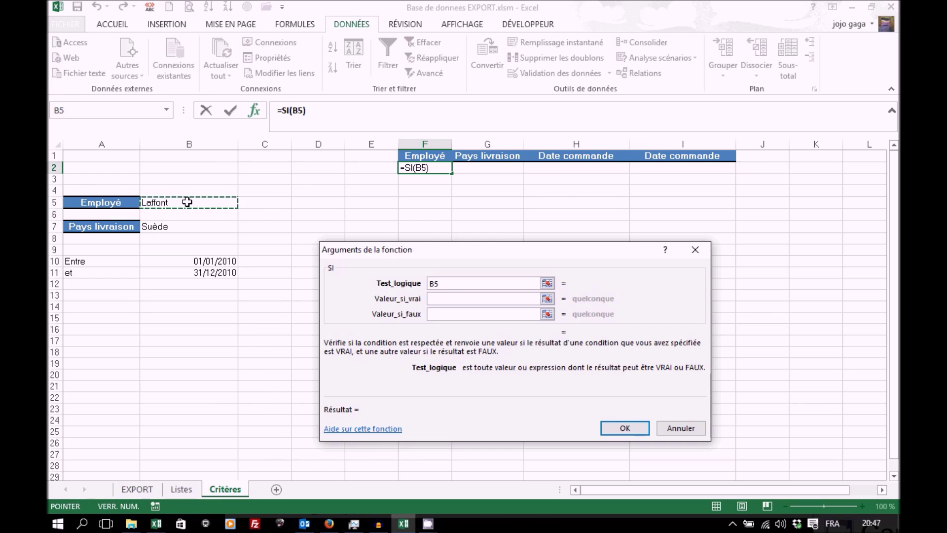
type("=\"\"")
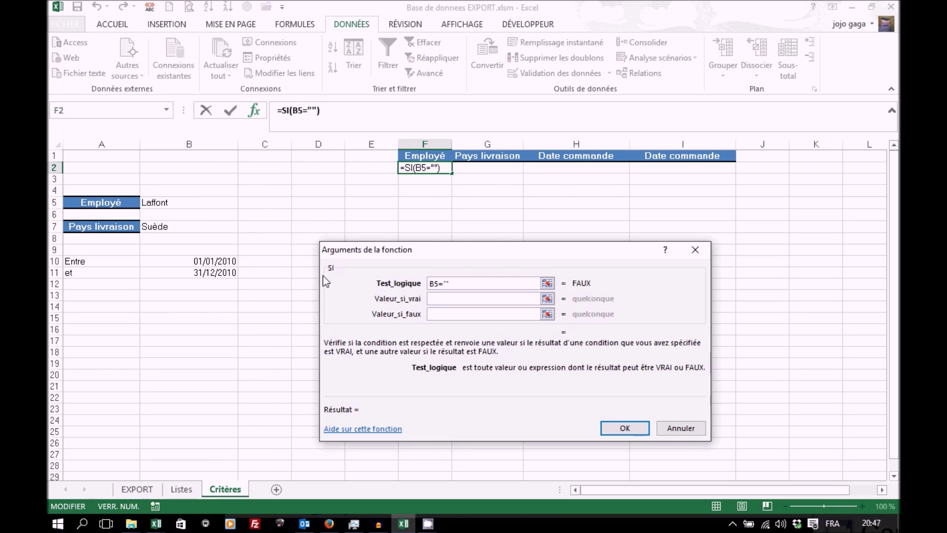
left_click(440, 297)
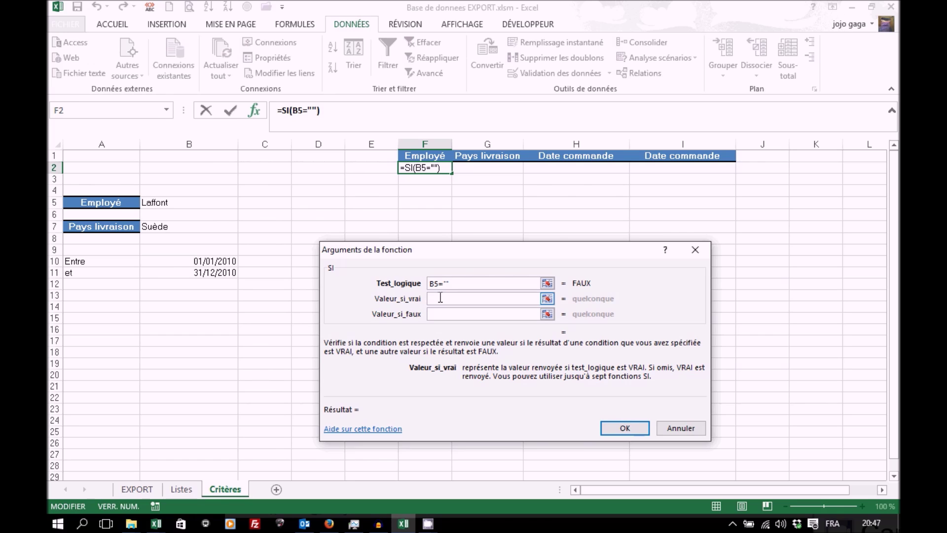
type("\"*")
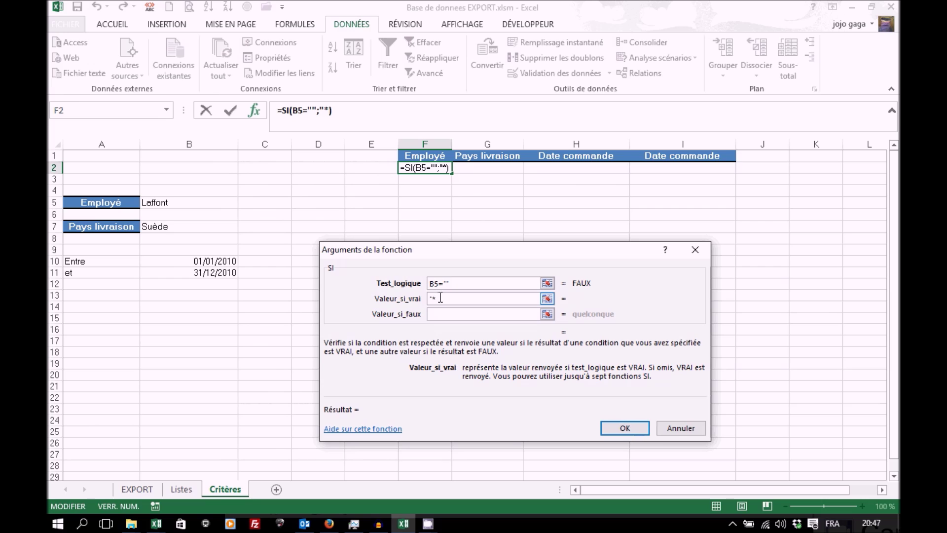
type("\"")
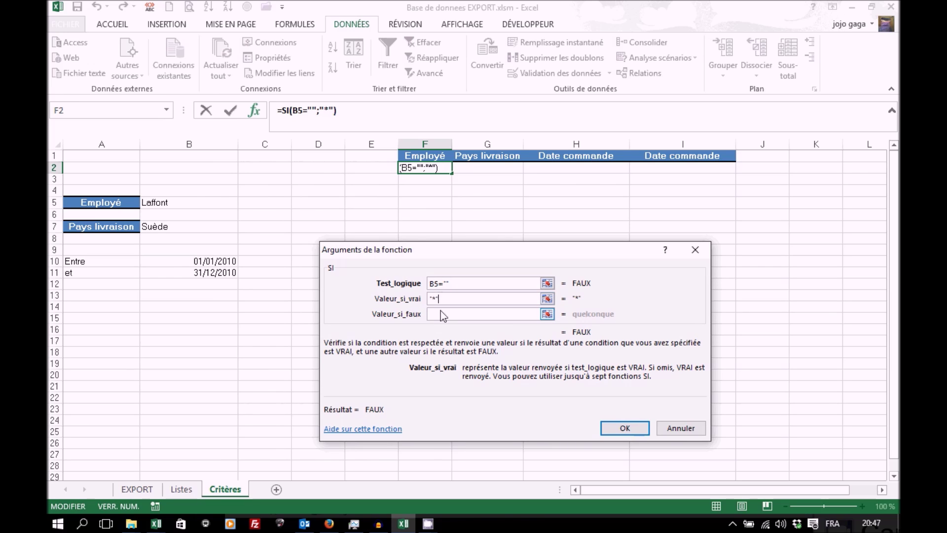
left_click(442, 317)
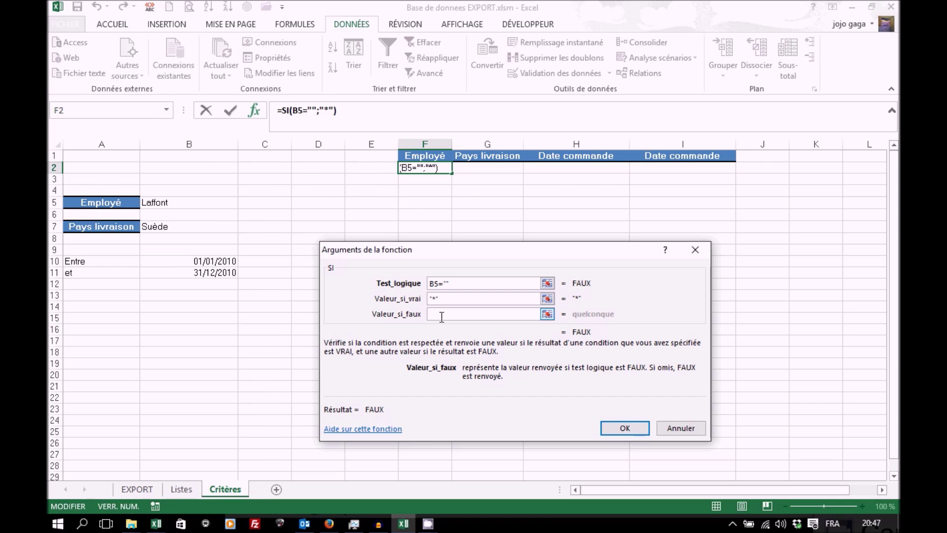
left_click(184, 200)
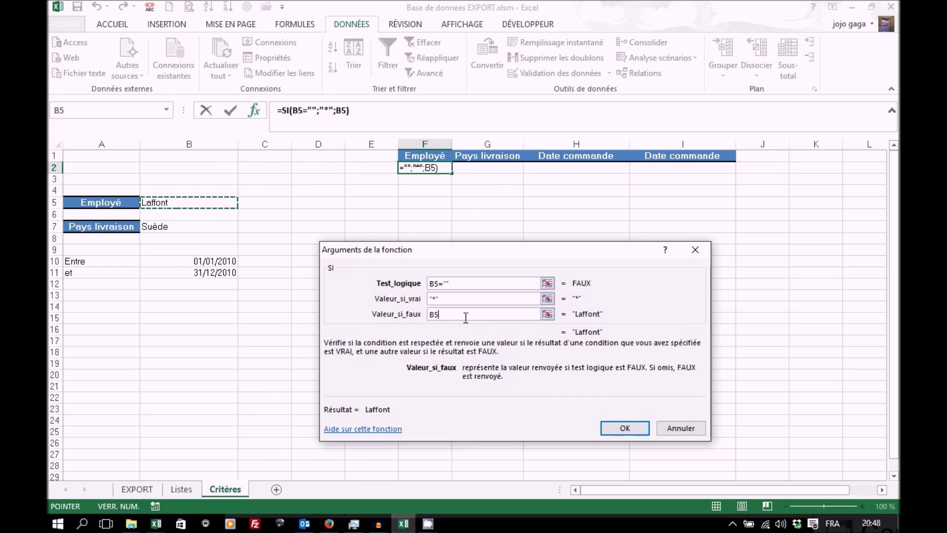
left_click(624, 430)
left_click(625, 430)
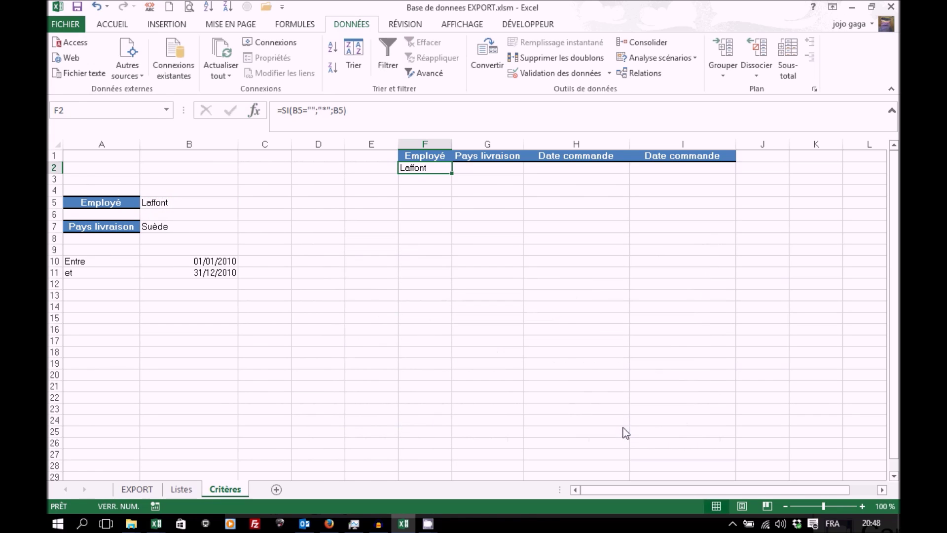
Insert the SI function into G2 beneath the Pays livraison header, with B7="" as its logical test
left_click(488, 167)
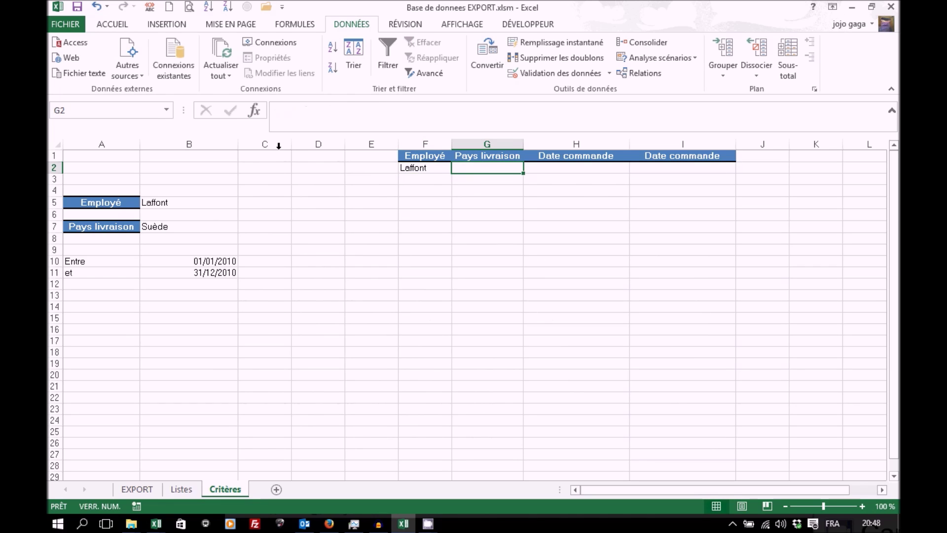
left_click(255, 110)
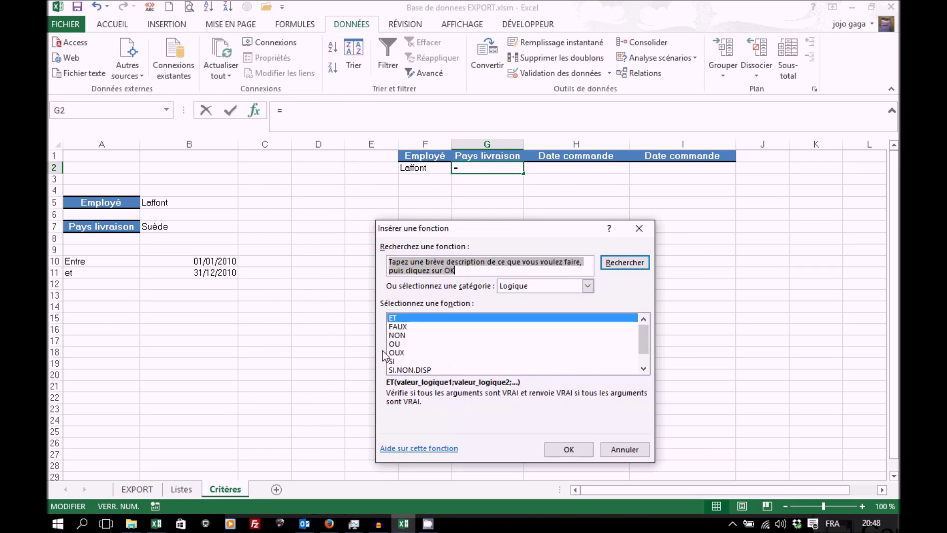
double_click(404, 360)
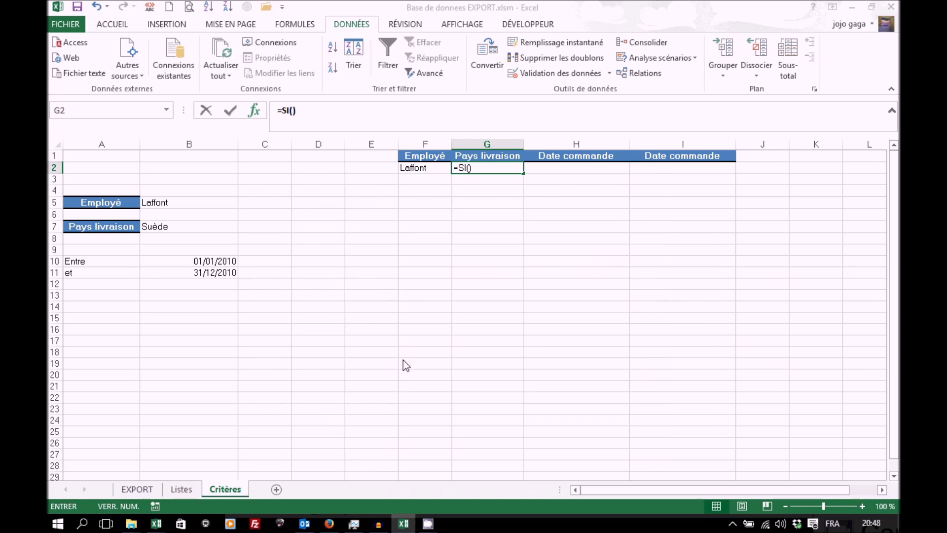
left_click(197, 225)
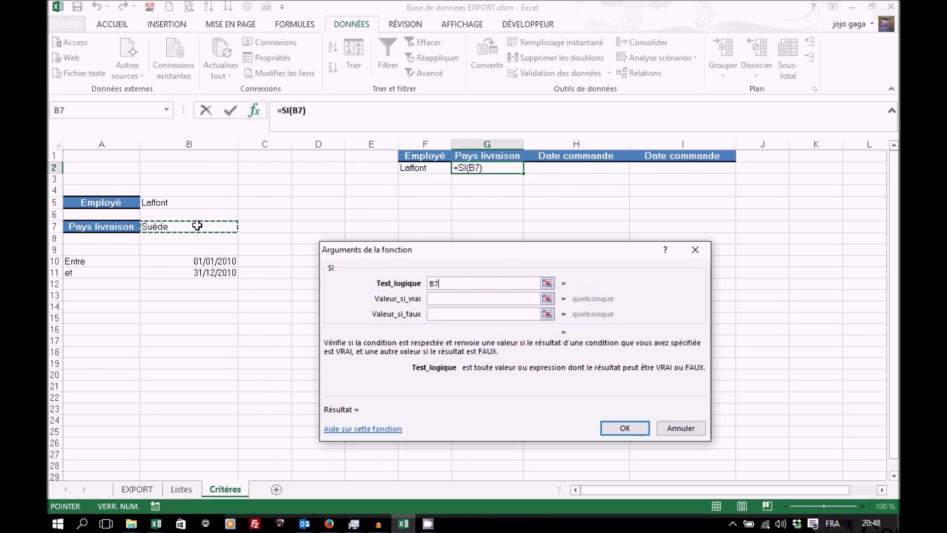
type("=\"\"")
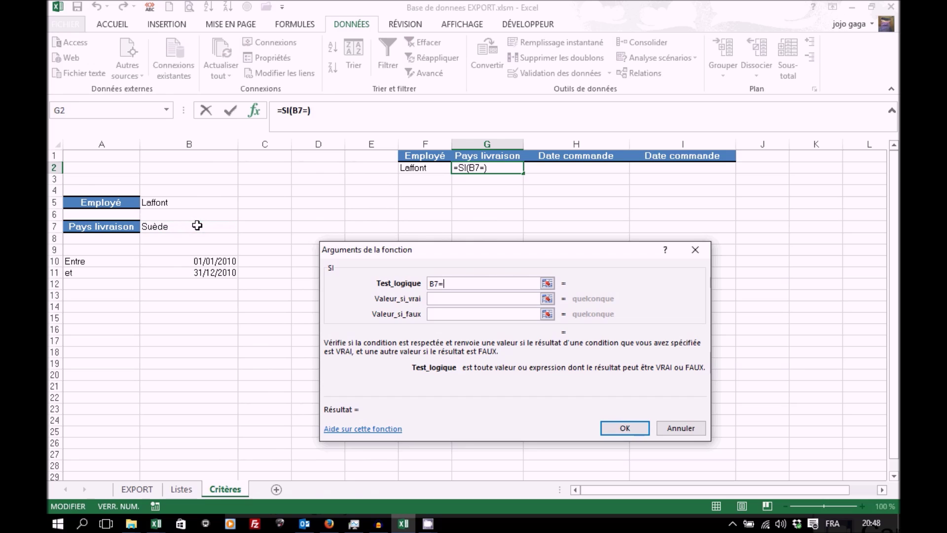
Complete G2's SI function with "*" as the true value and B7 as the false value
left_click(439, 302)
type("*")
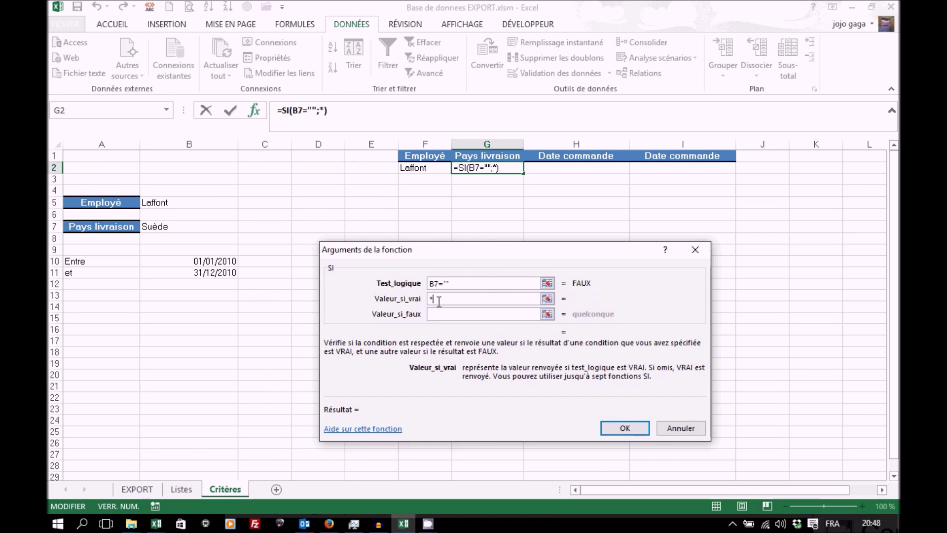
left_click(442, 314)
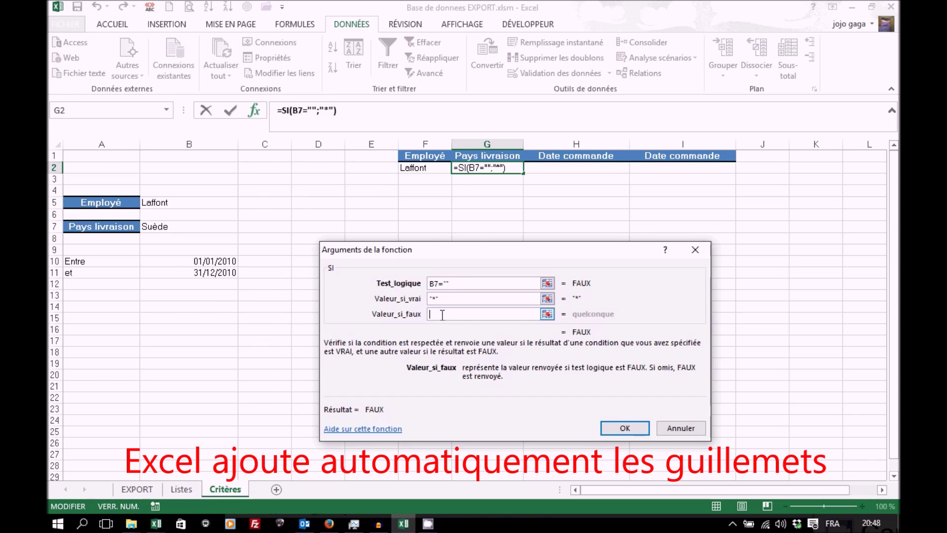
left_click(192, 227)
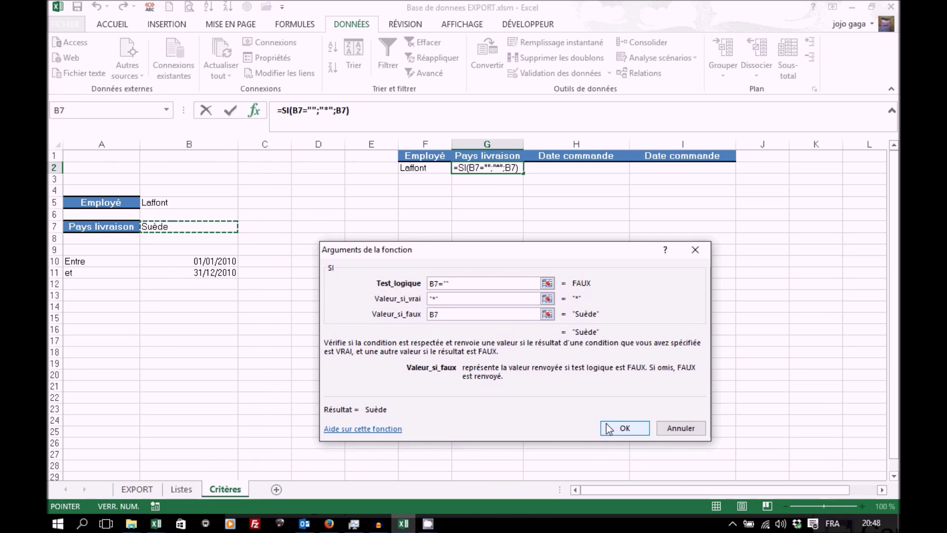
left_click(622, 429)
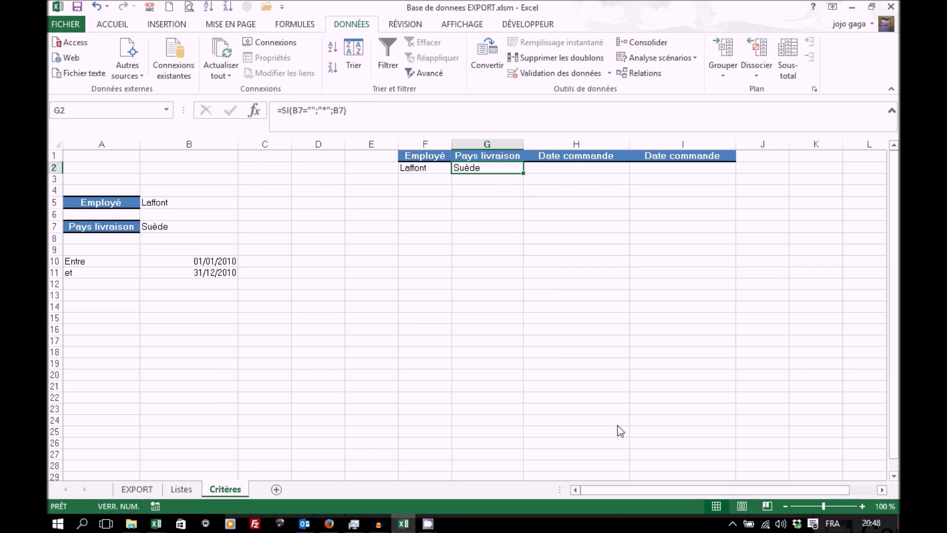
Insert the SI function into H2 beneath the first Date commande header, with B10="" as its logical test
left_click(582, 170)
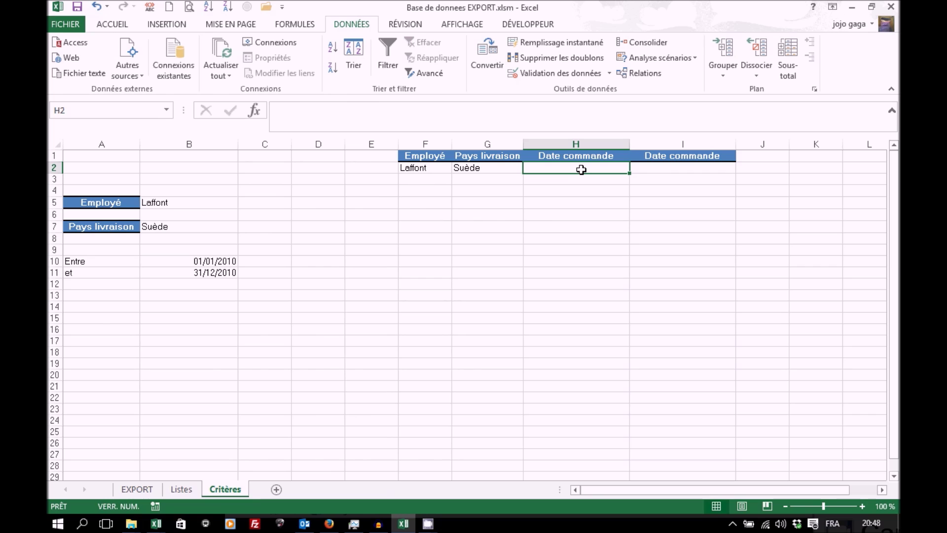
left_click(255, 111)
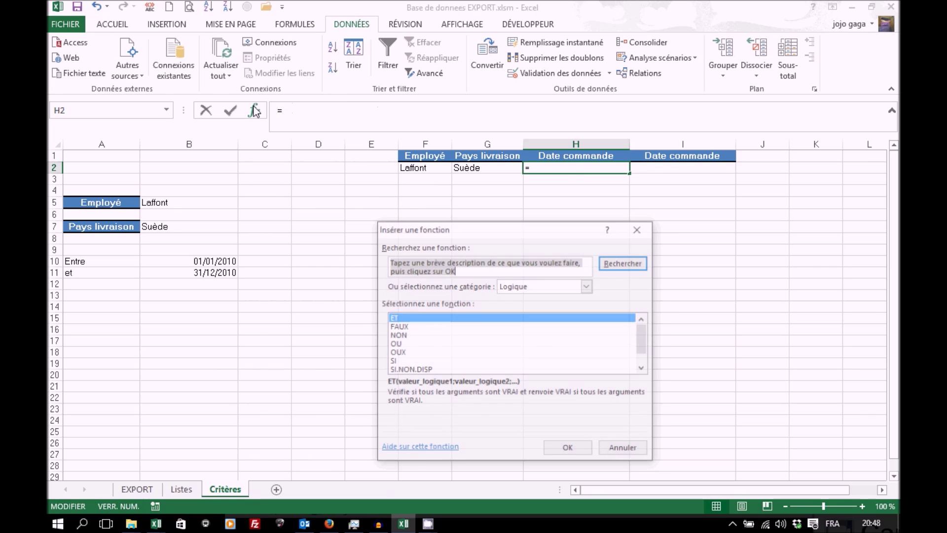
left_click(402, 362)
double_click(402, 362)
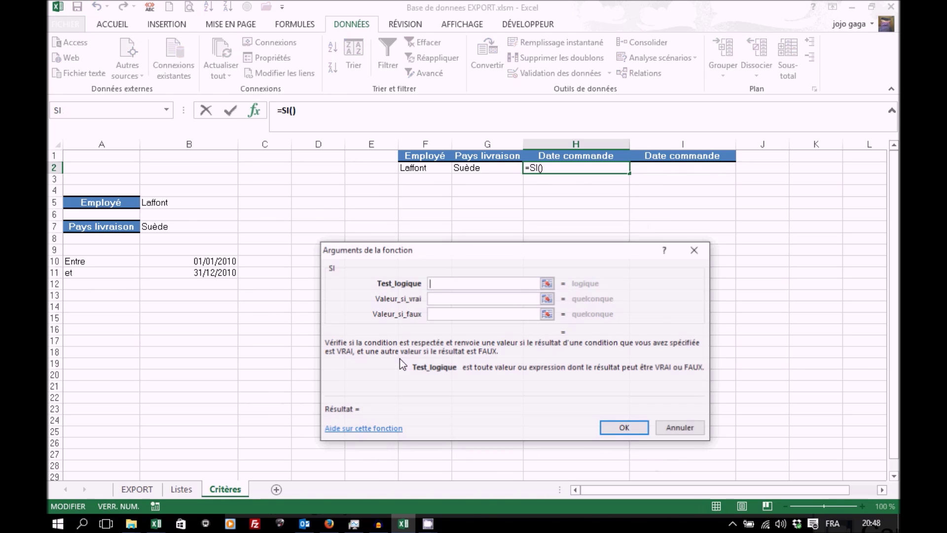
left_click(185, 260)
type("=\"\"")
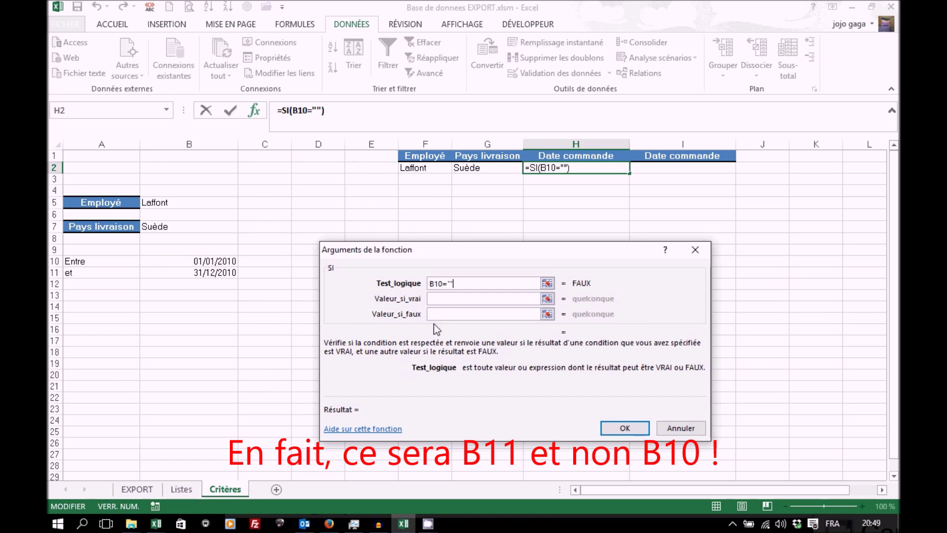
Complete H2's SI function with "<2500000" as the true value and "<"&B11 as the false value
left_click(447, 299)
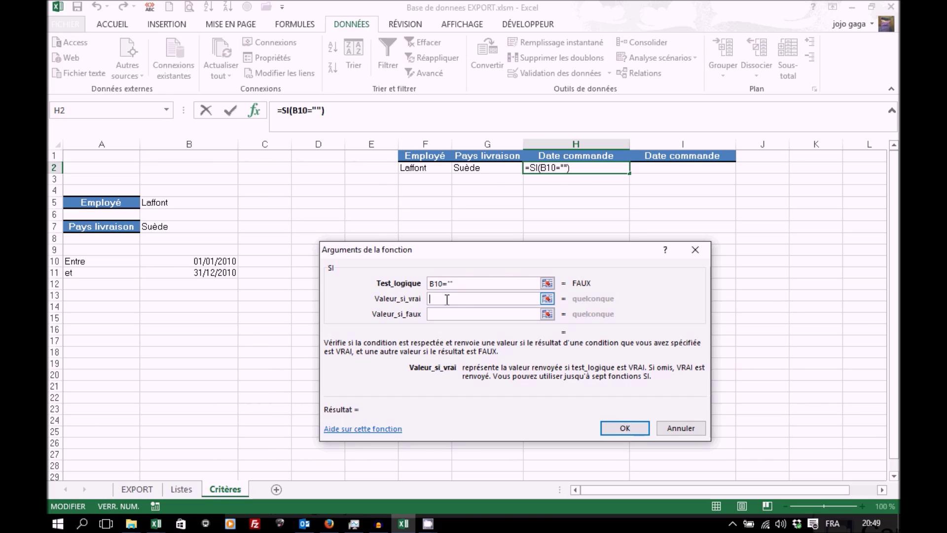
type("\"<2500000")
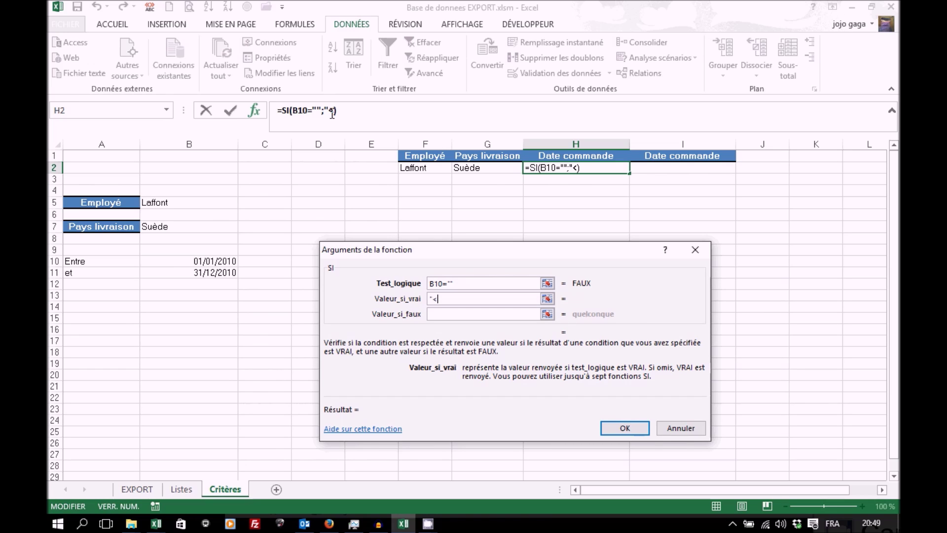
type("2500000")
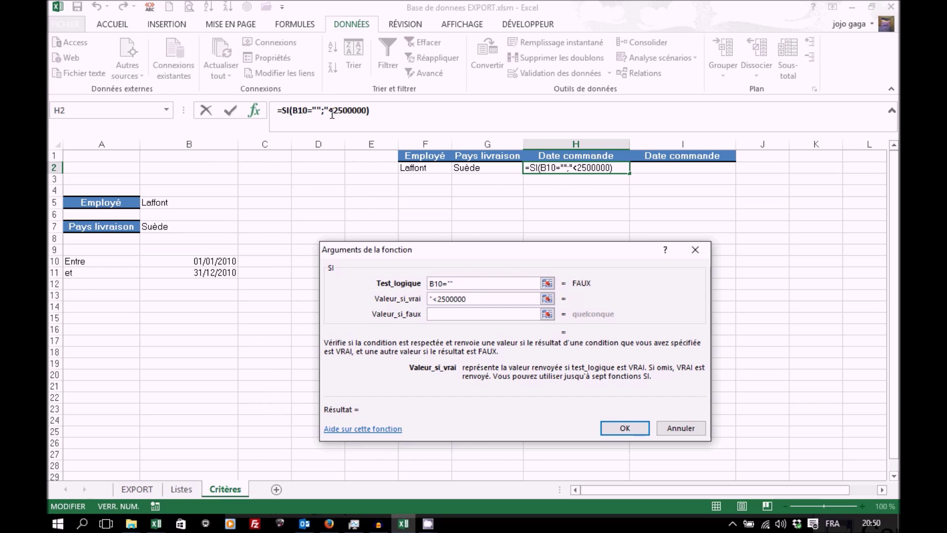
type("\"")
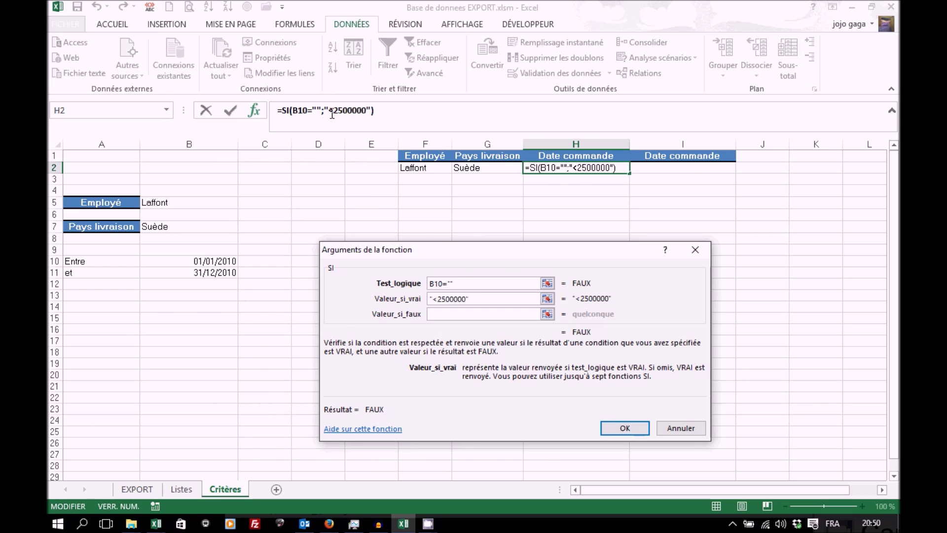
left_click(446, 315)
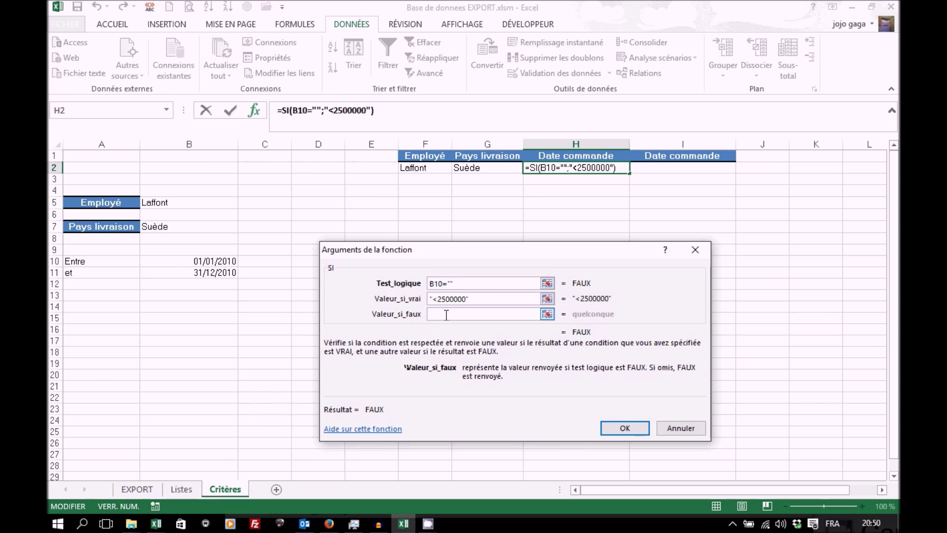
type("\"")
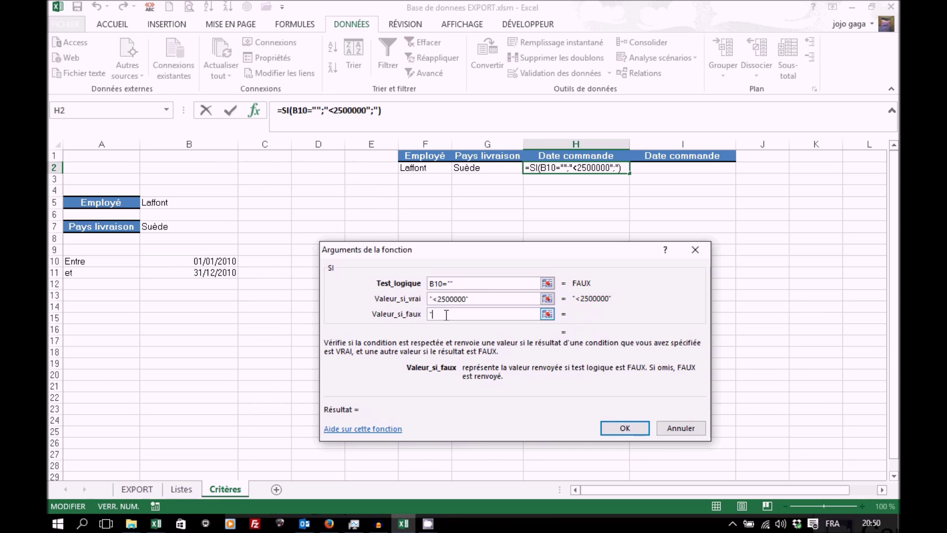
type("<\"&")
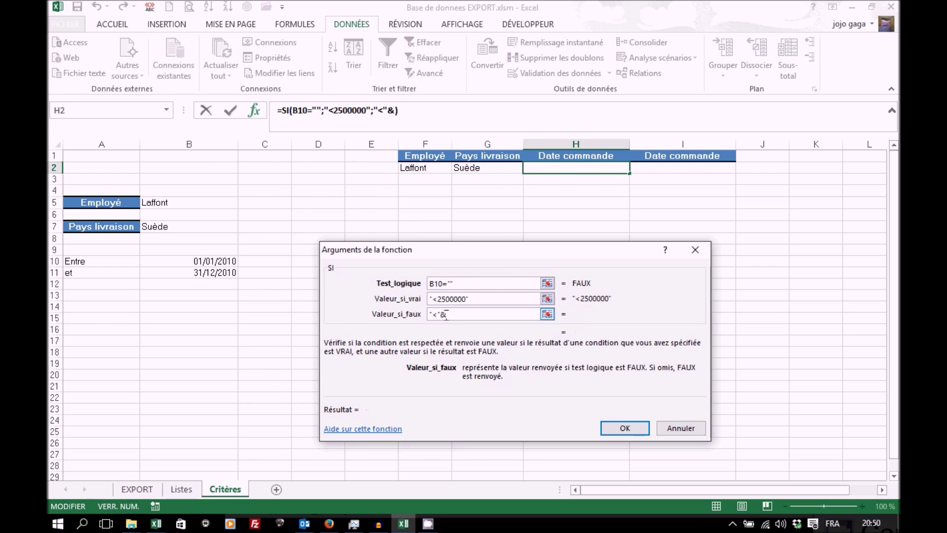
left_click(213, 273)
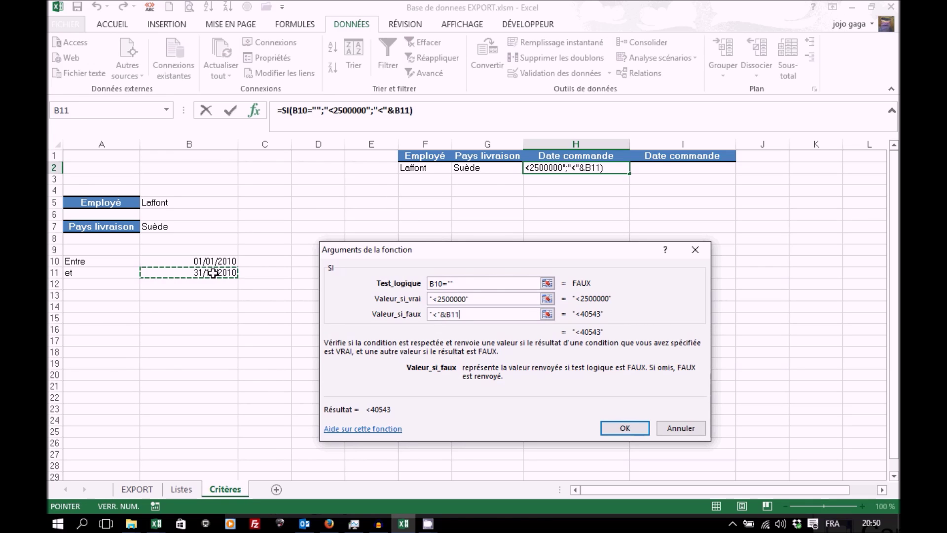
left_click(624, 433)
Insert the SI function into I2 beneath the second Date commande header, with B11="" as its logical test
left_click(661, 168)
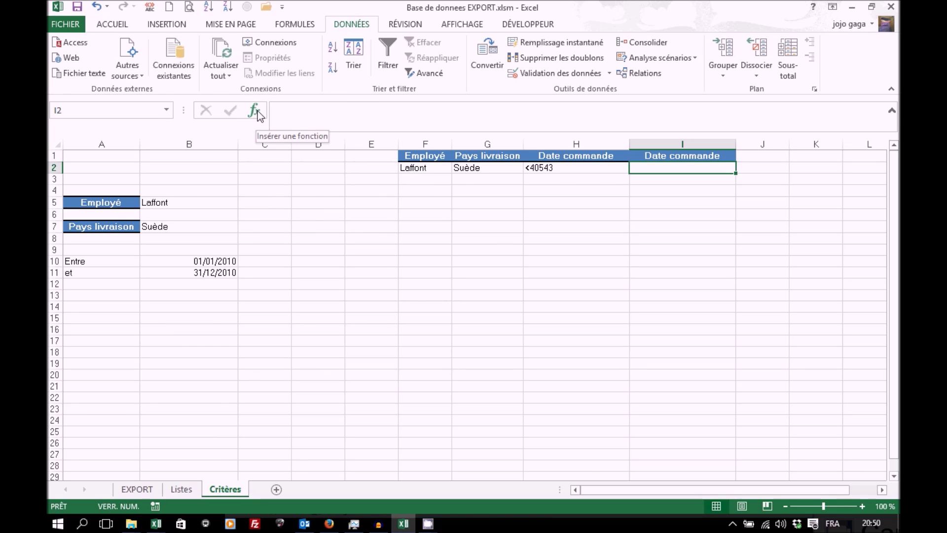
left_click(254, 111)
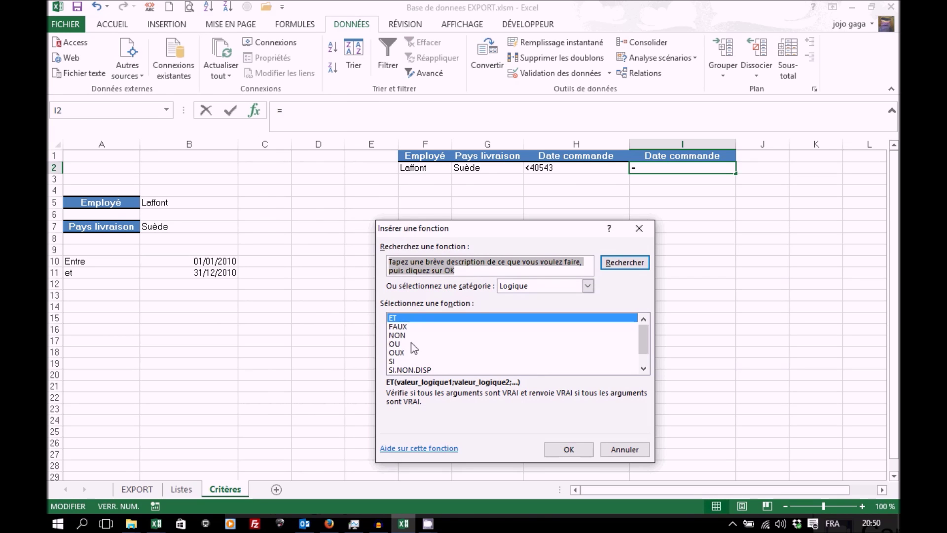
double_click(403, 362)
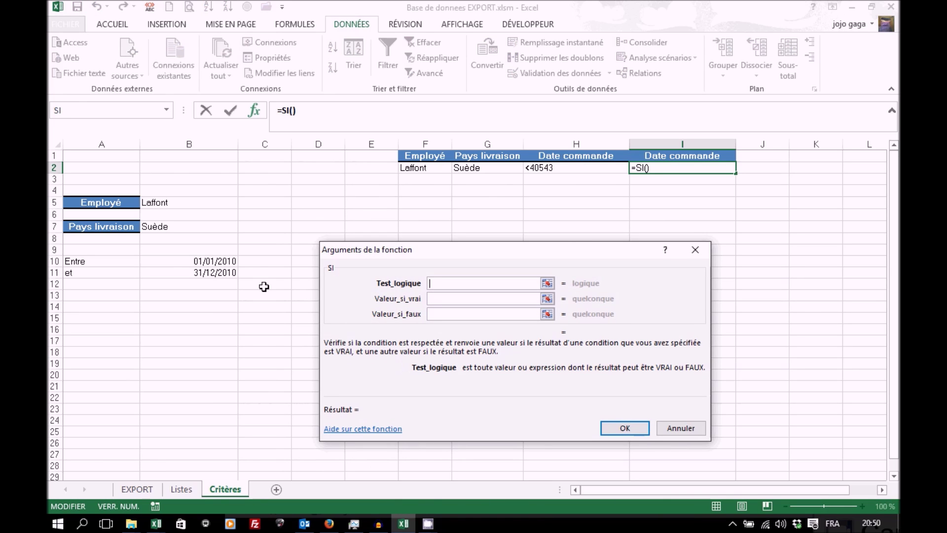
left_click(213, 273)
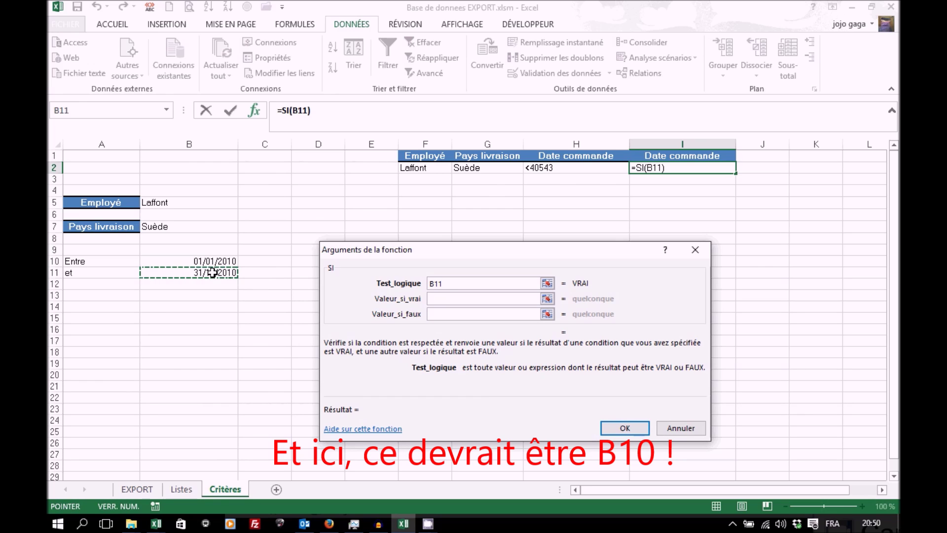
type("=\"\"")
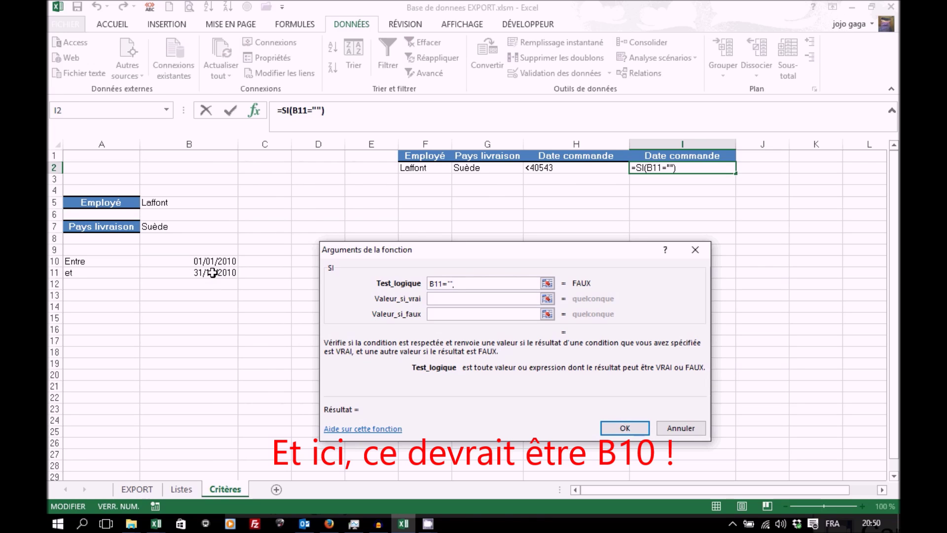
Complete I2's SI function with ">=1" as the true value and ">="&B10 as the false value
left_click(447, 298)
left_click(447, 298)
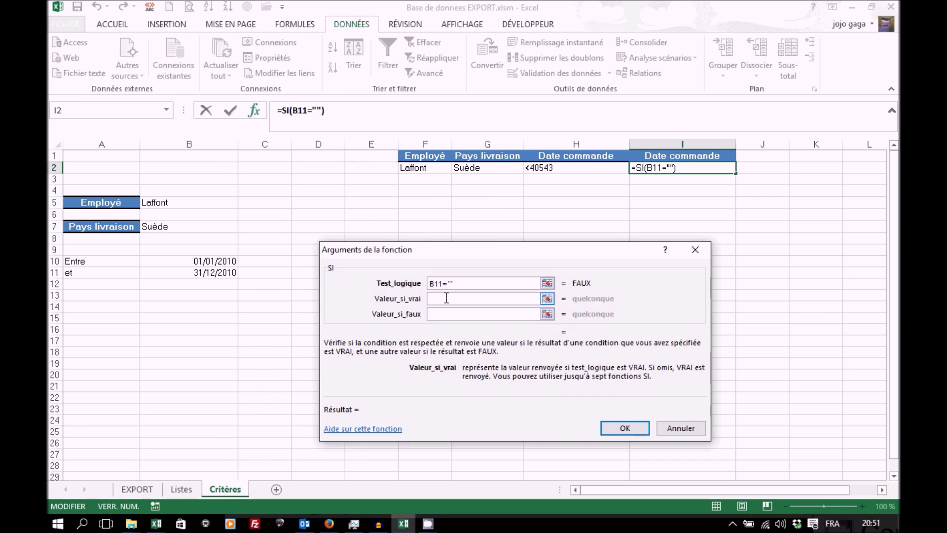
type("\">")
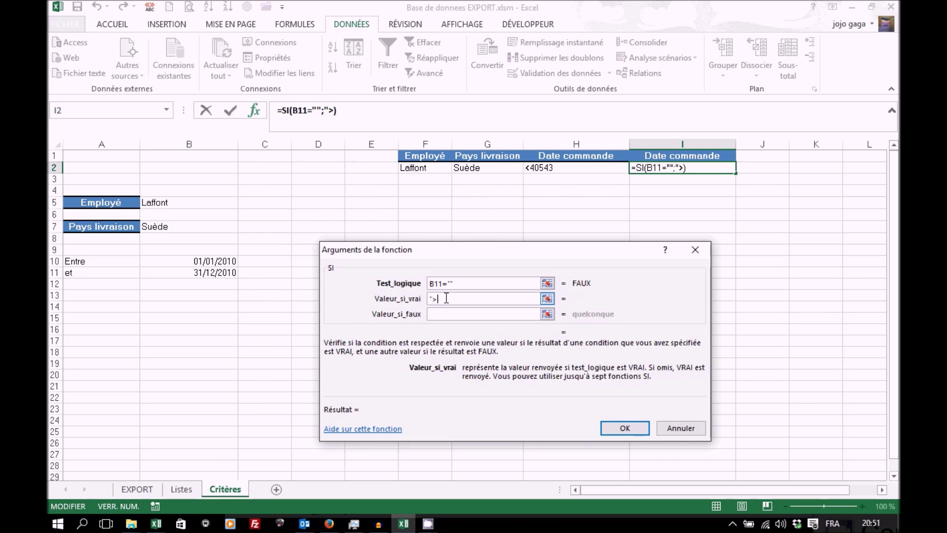
type("=1")
key("Tab")
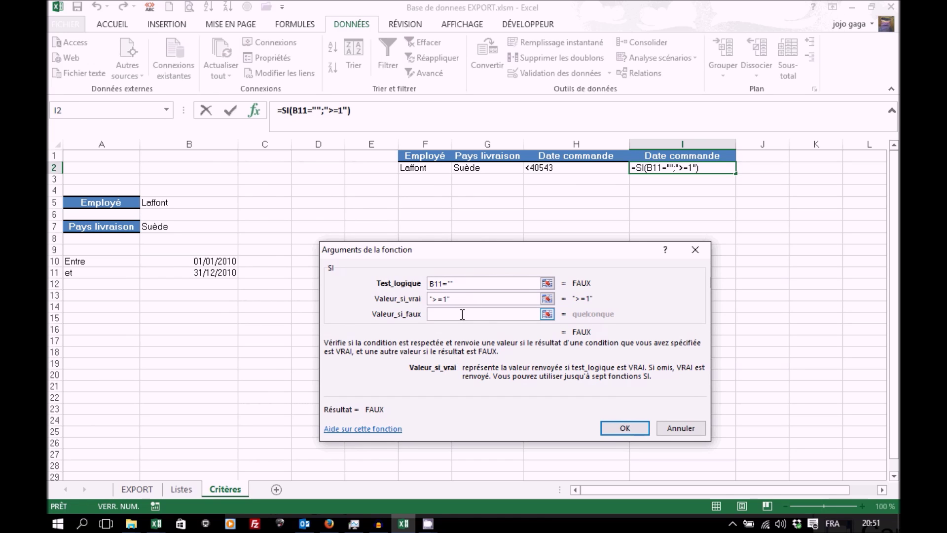
left_click(463, 315)
type("\"")
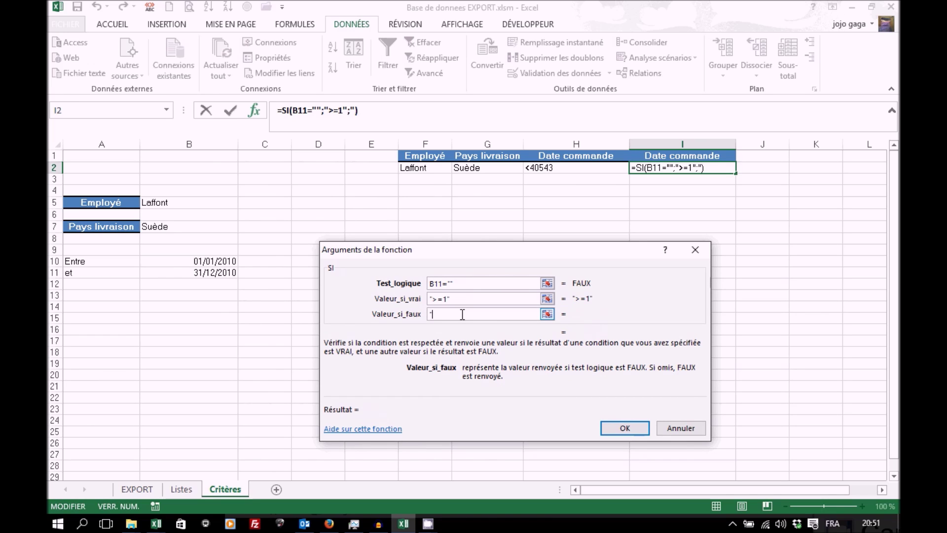
type(">=\"&")
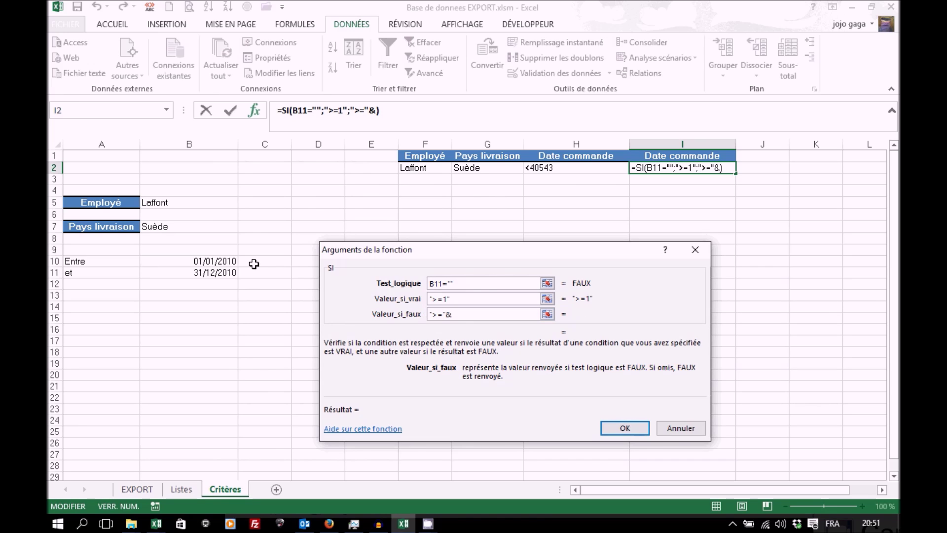
left_click(215, 261)
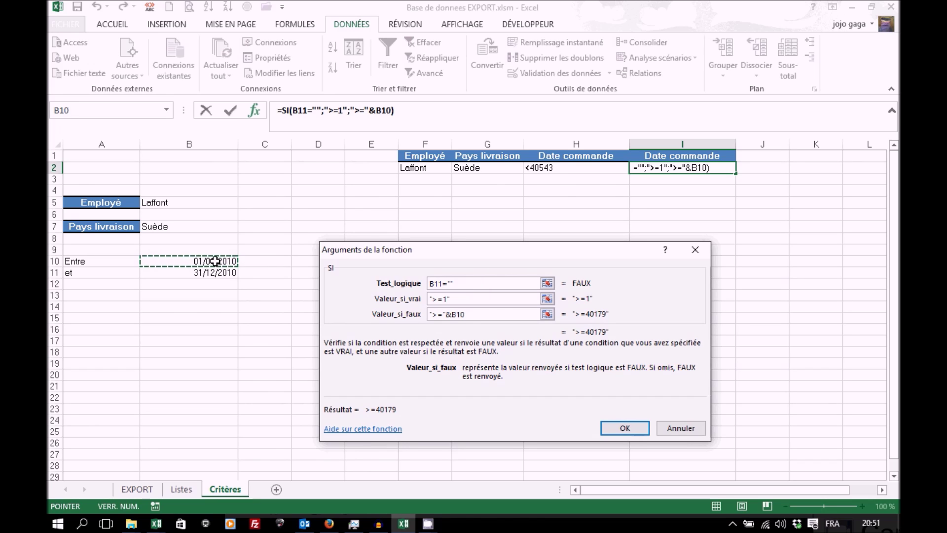
left_click(623, 431)
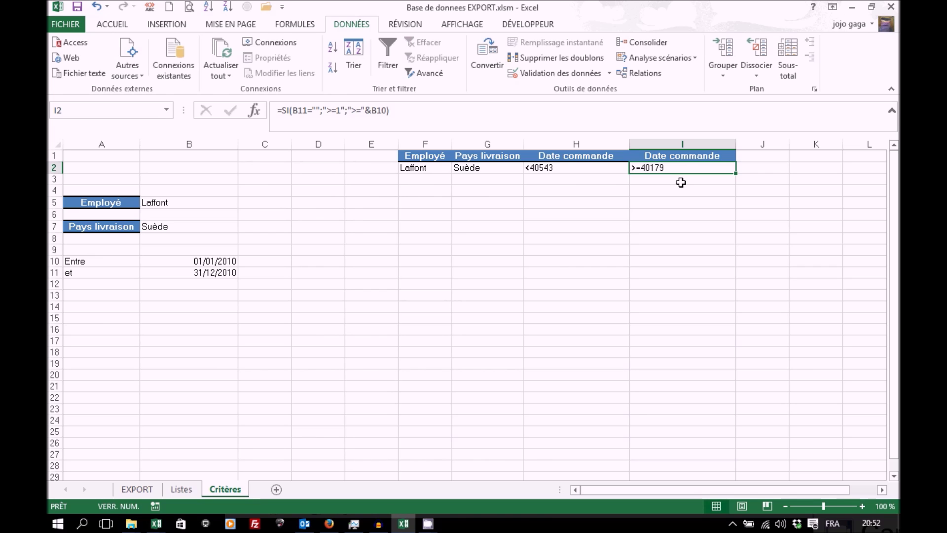
Add a new worksheet after Critères and name it Extraction
left_click(276, 490)
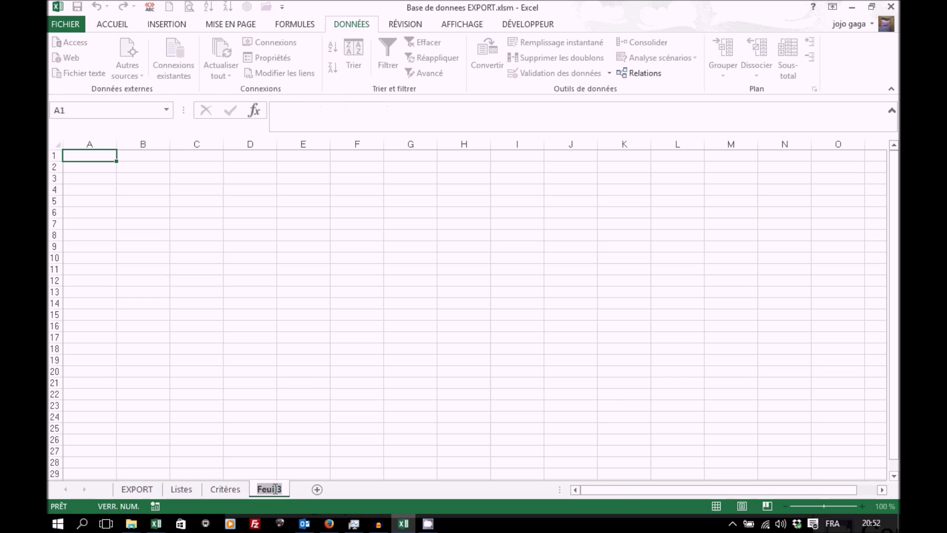
type("Extraction")
key("Return")
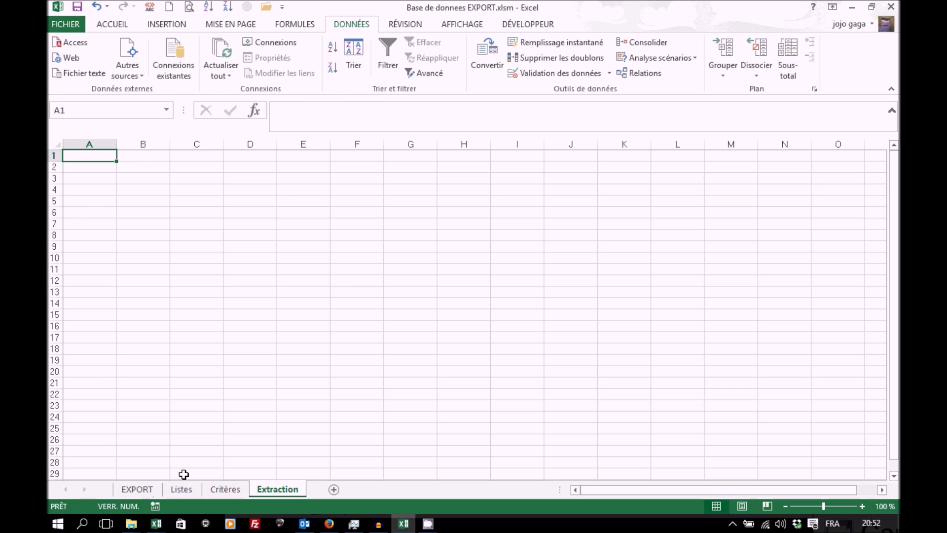
Copy the EXPORT table's header row into row 1 of the Extraction sheet from A1, keeping the source column widths
left_click(137, 489)
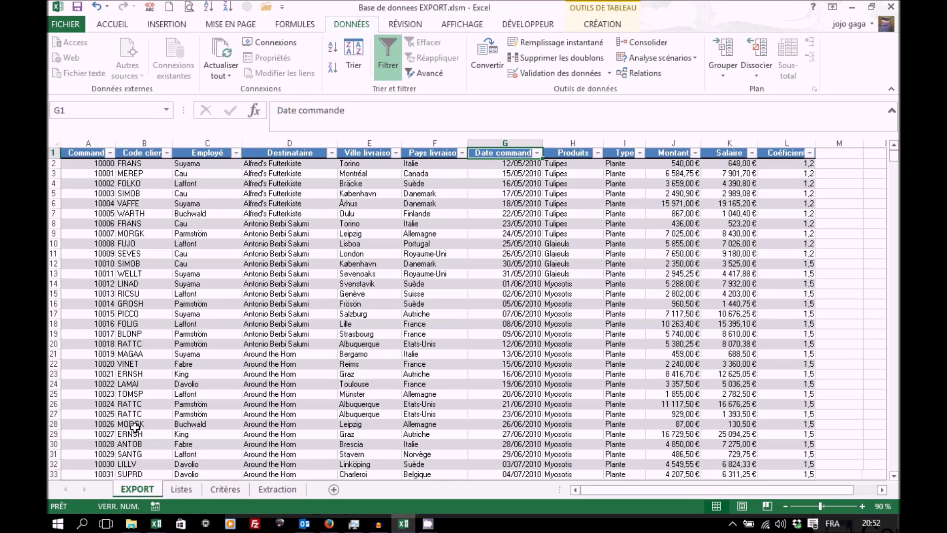
left_click(64, 153)
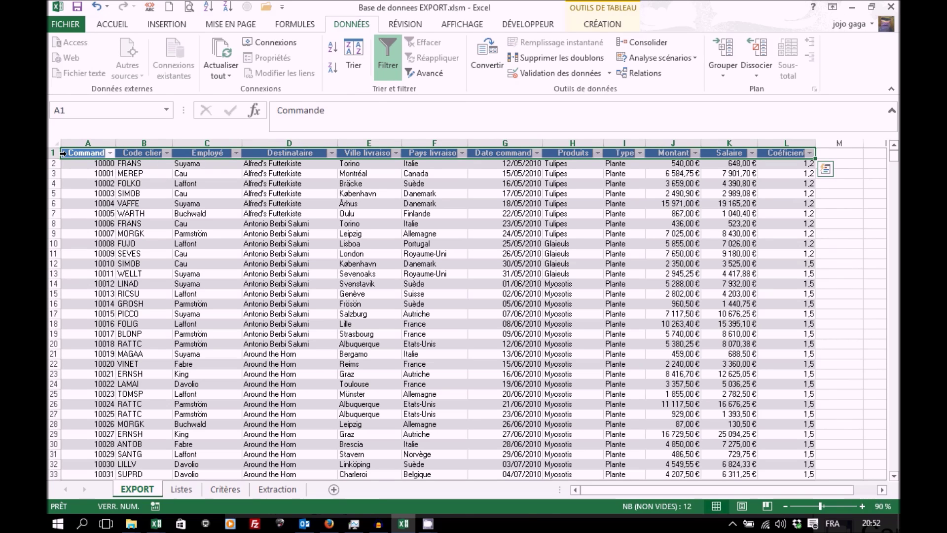
key("ctrl+c")
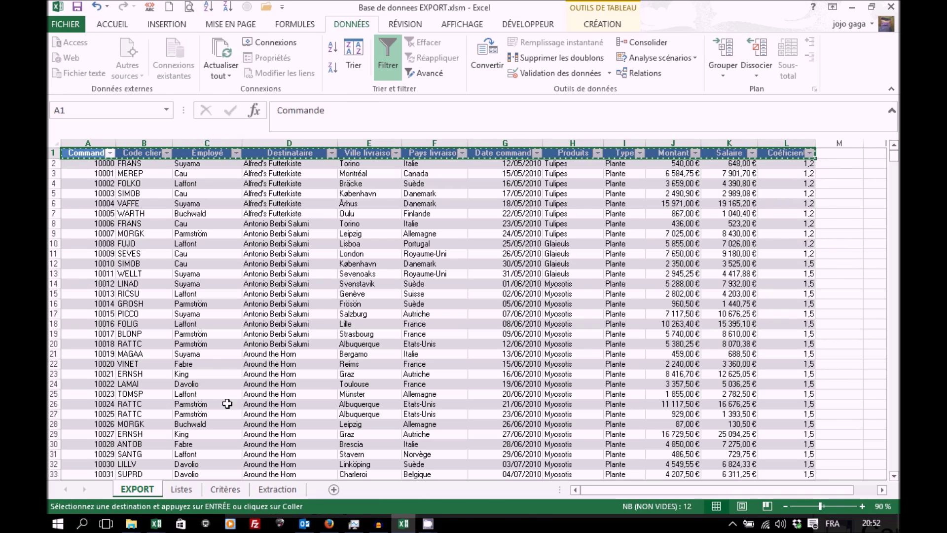
left_click(282, 487)
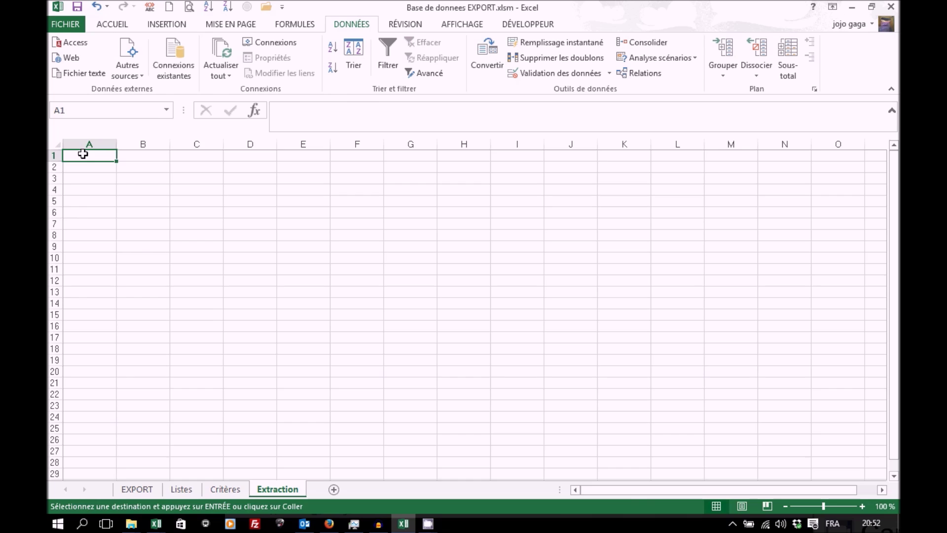
key("ctrl+v")
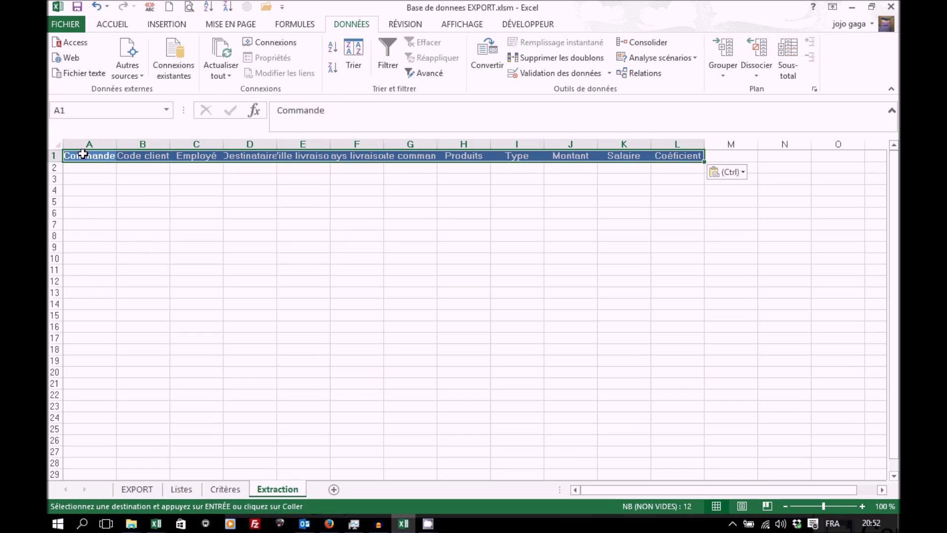
left_click(740, 172)
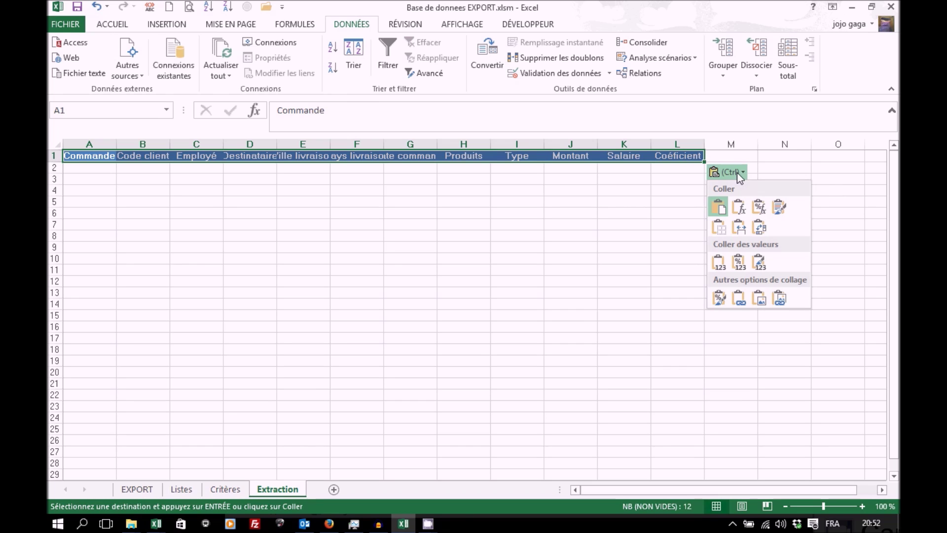
left_click(742, 228)
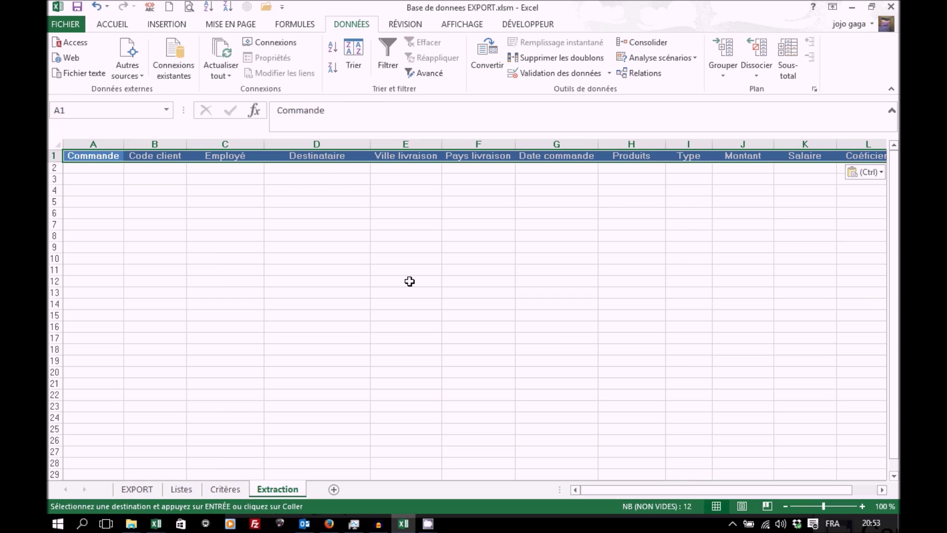
From the Critères sheet, start recording a macro named ExtraireFiltre, stored in this workbook
left_click(223, 493)
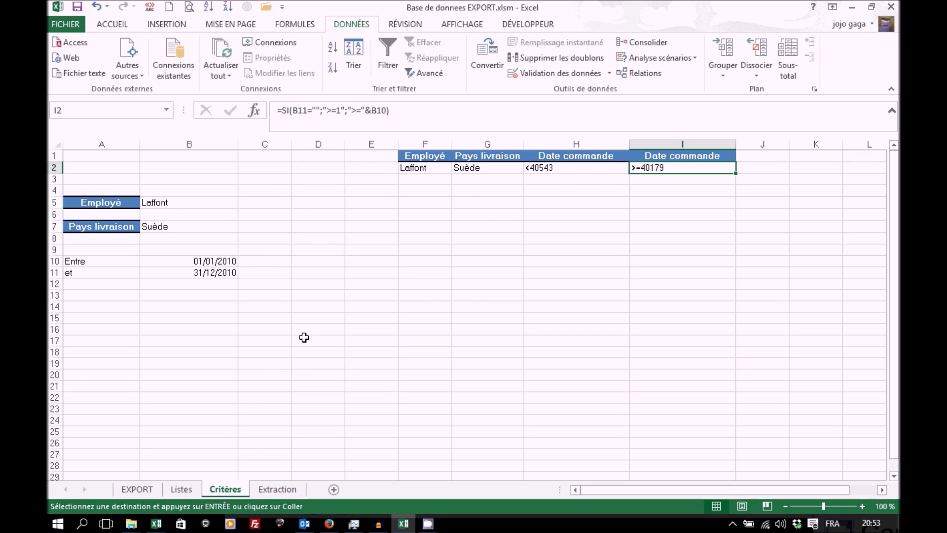
left_click(531, 26)
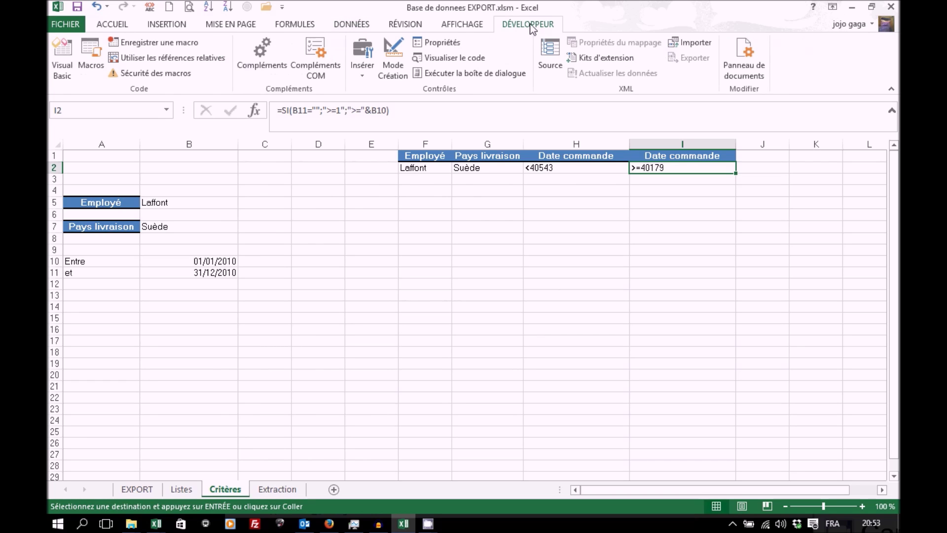
left_click(156, 43)
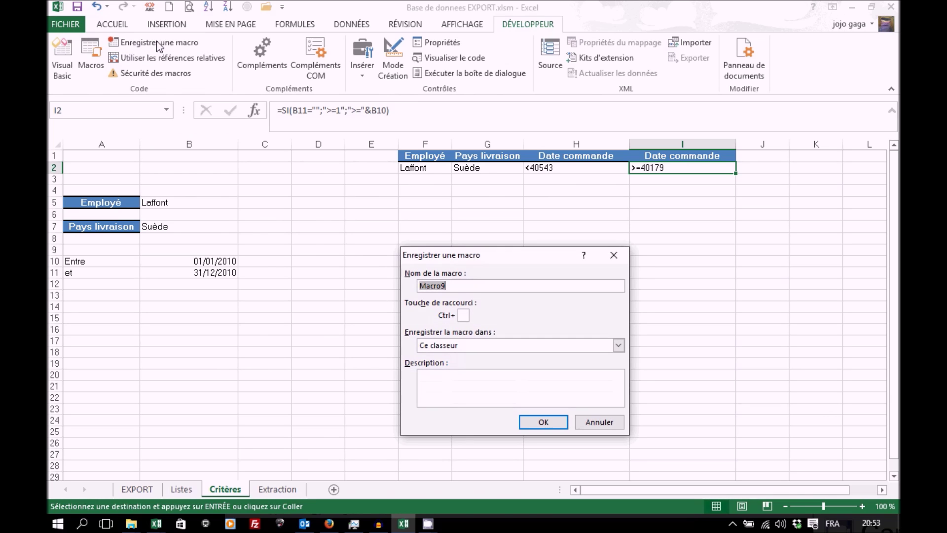
type("ExtraireFiltre")
left_click(547, 426)
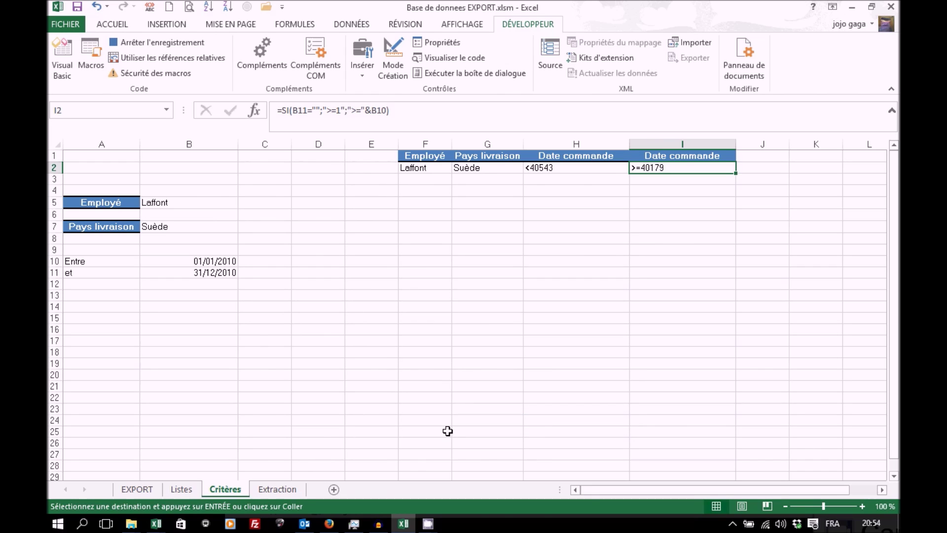
From empty cell Q2 of the Extraction sheet, start an advanced filter set to copy to another location
left_click(274, 490)
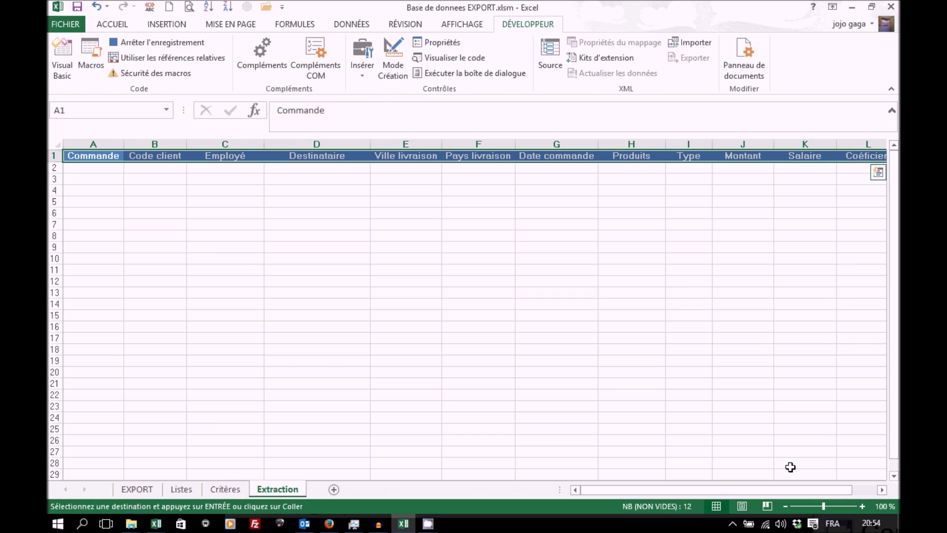
left_click(882, 490)
left_click(883, 490)
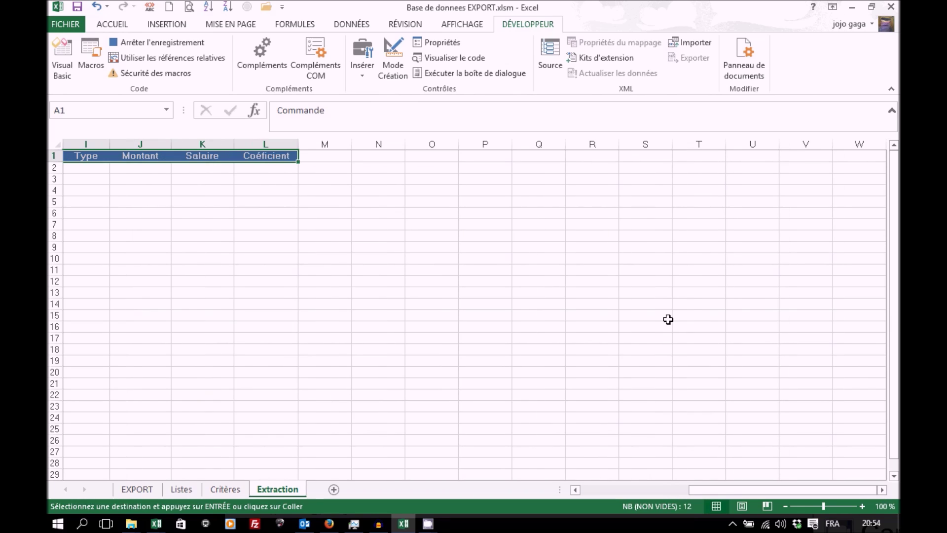
left_click(540, 170)
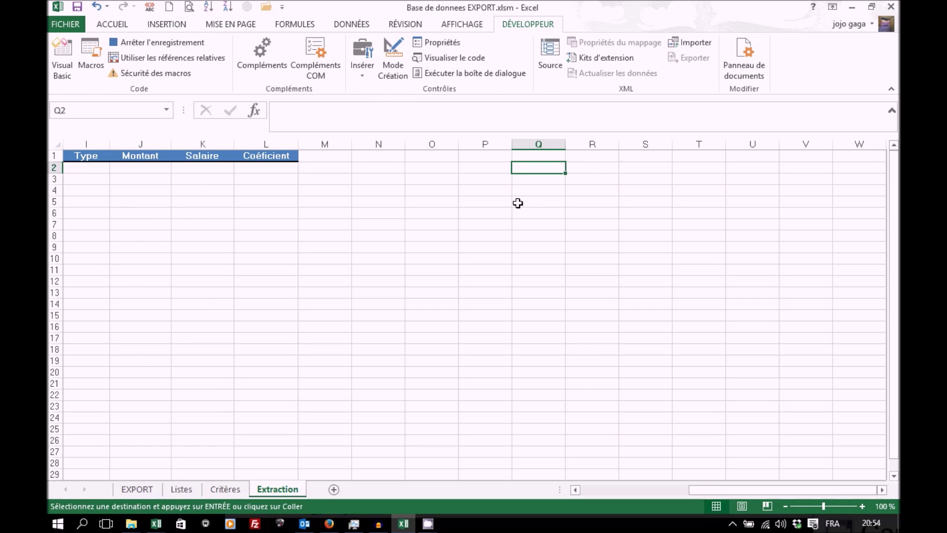
left_click(346, 28)
left_click(433, 73)
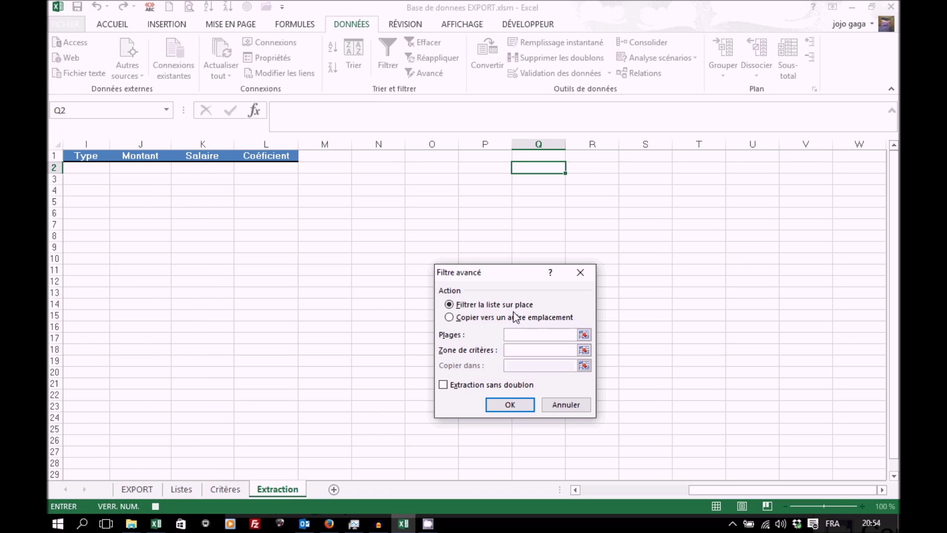
left_click(449, 318)
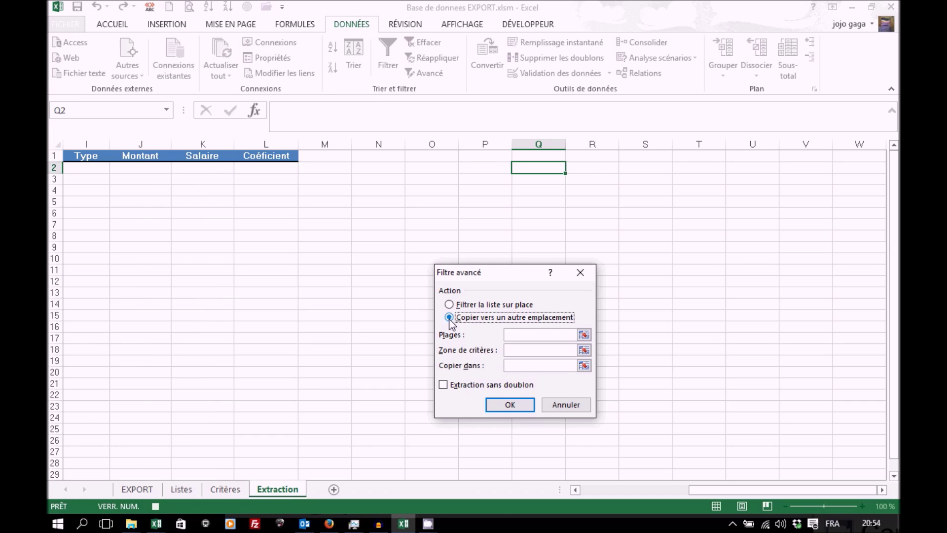
Set the advanced filter's list range to the whole BaseDeDonnees table including headers, and its criteria range to Critères!$F$1:$I$2
left_click(521, 334)
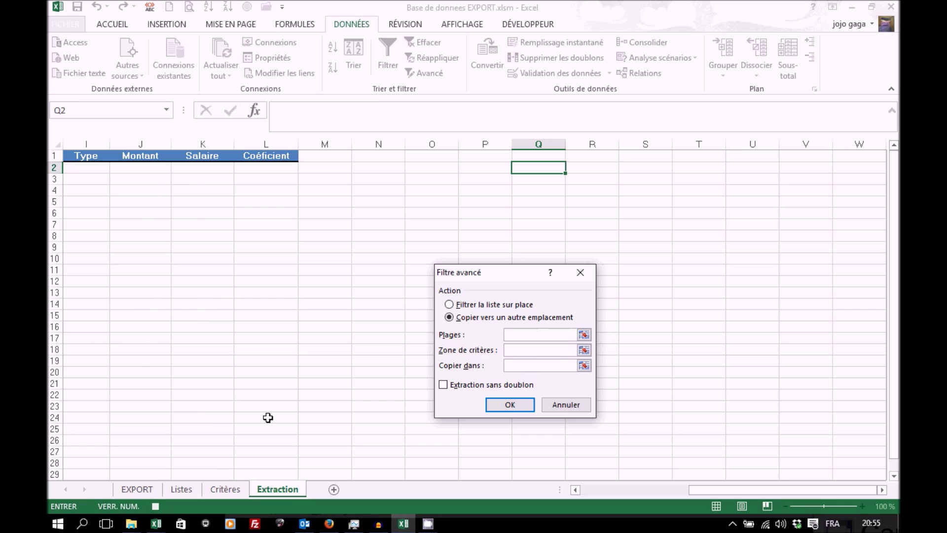
left_click(138, 490)
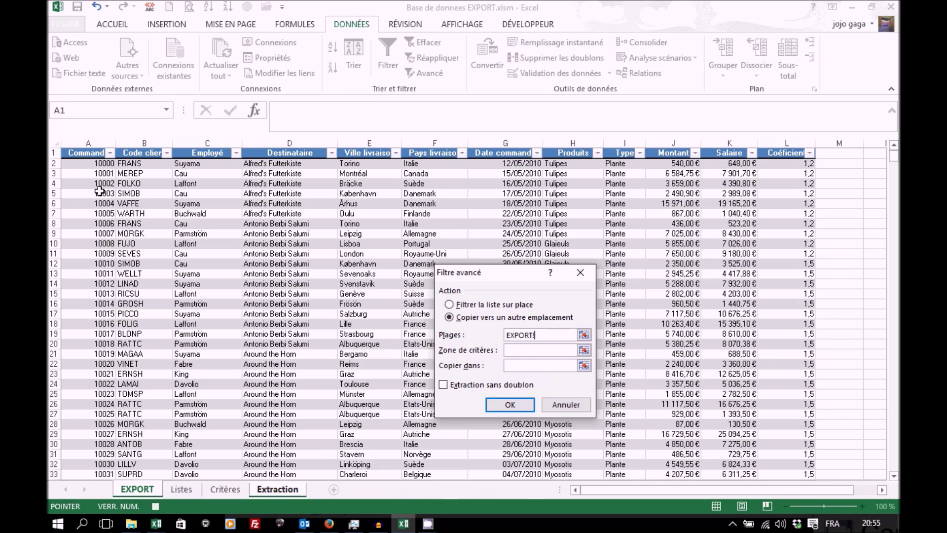
left_click(61, 148)
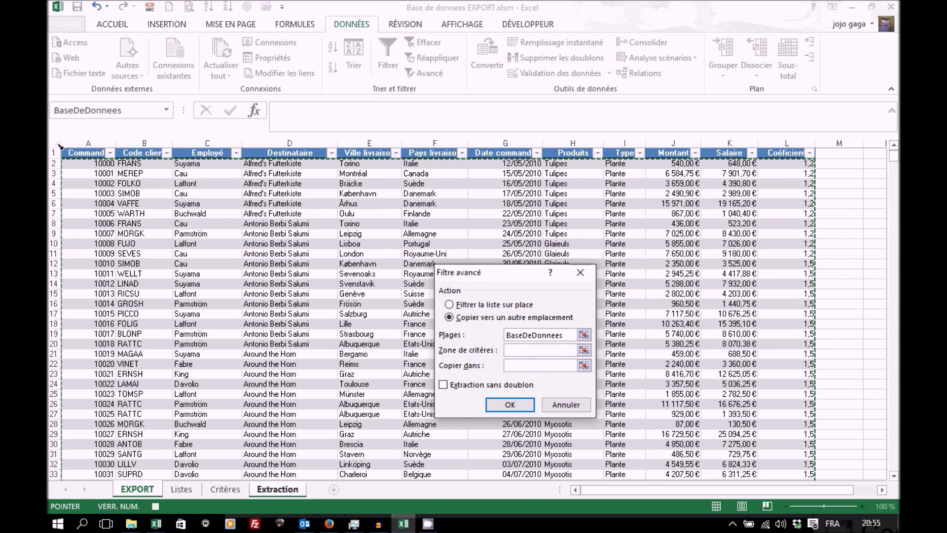
left_click(60, 147)
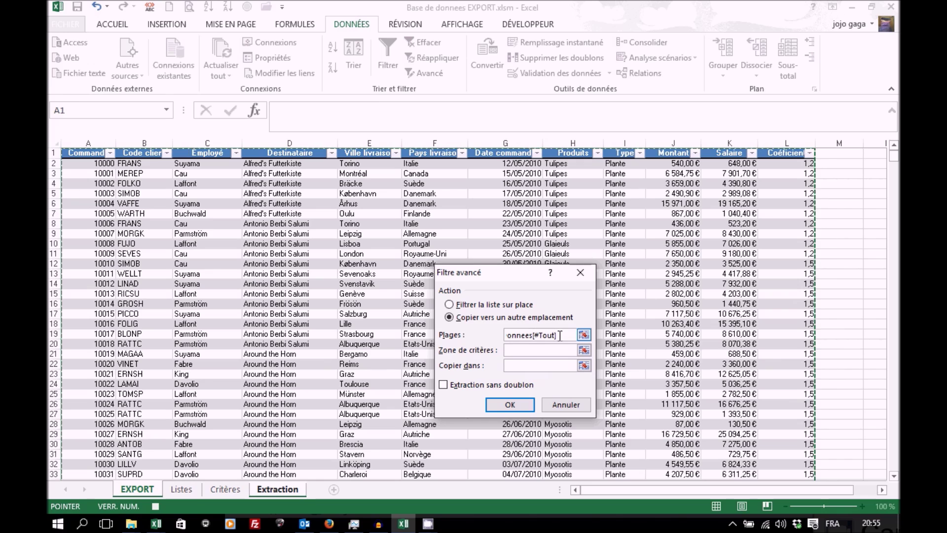
left_click(541, 349)
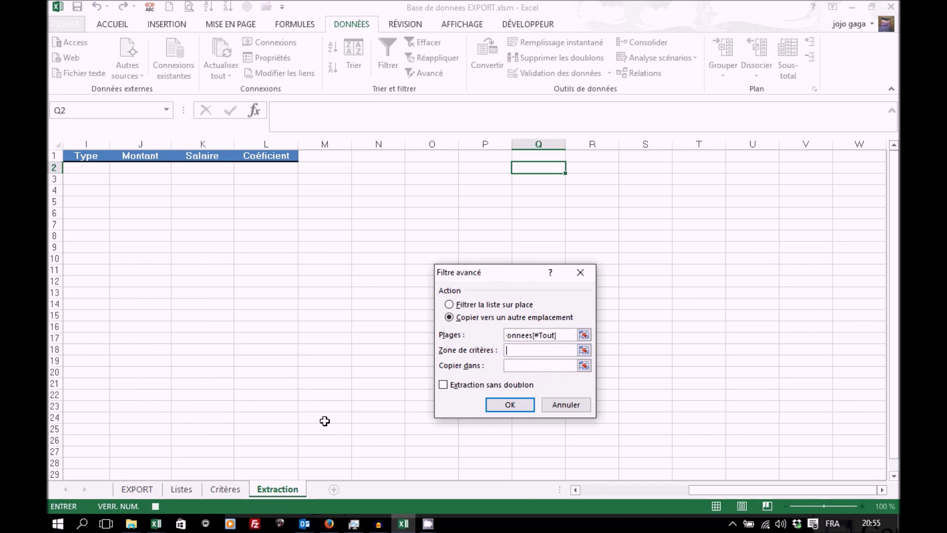
left_click(221, 491)
left_click_drag(422, 157, 670, 164)
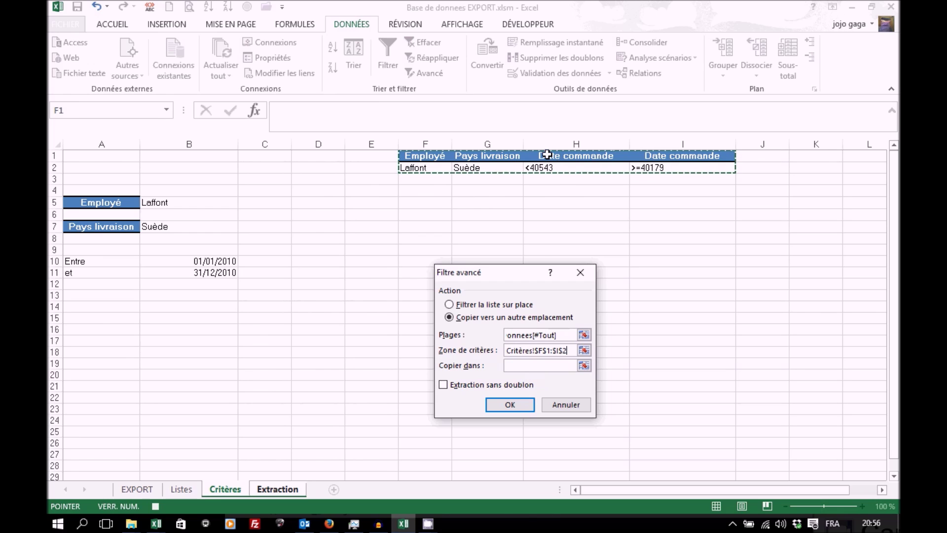
Set the filter's copy destination to the header cells A1:L1 of the Extraction sheet and run the extraction
left_click(539, 364)
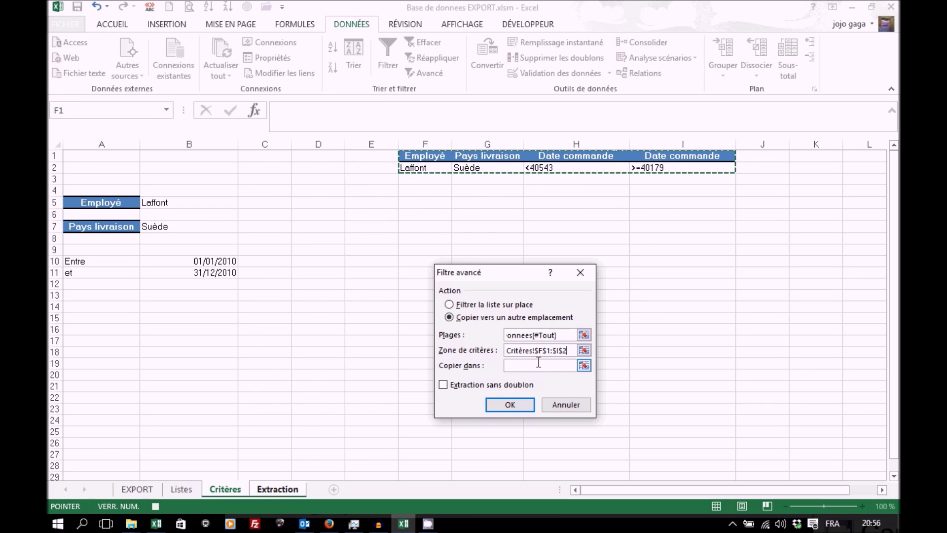
key("ctrl+Page_Down")
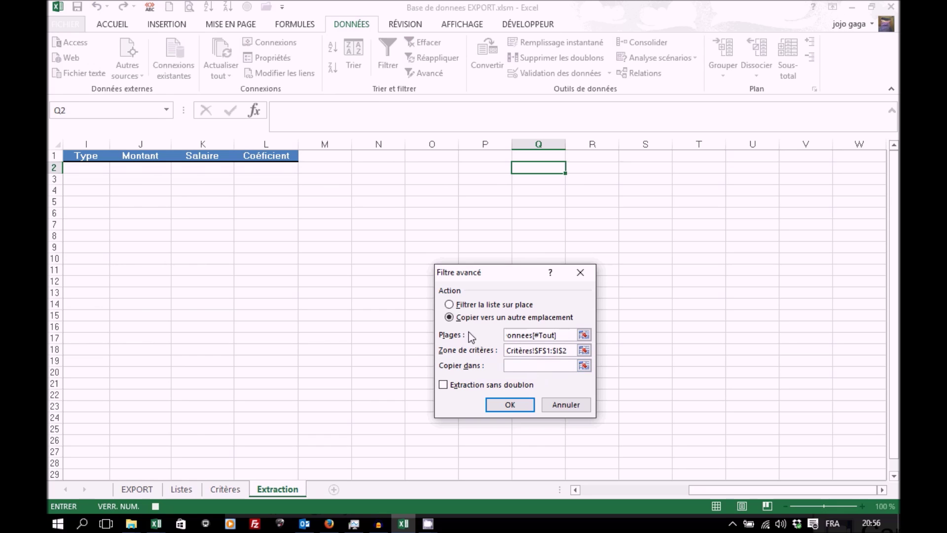
left_click_drag(270, 152, 48, 144)
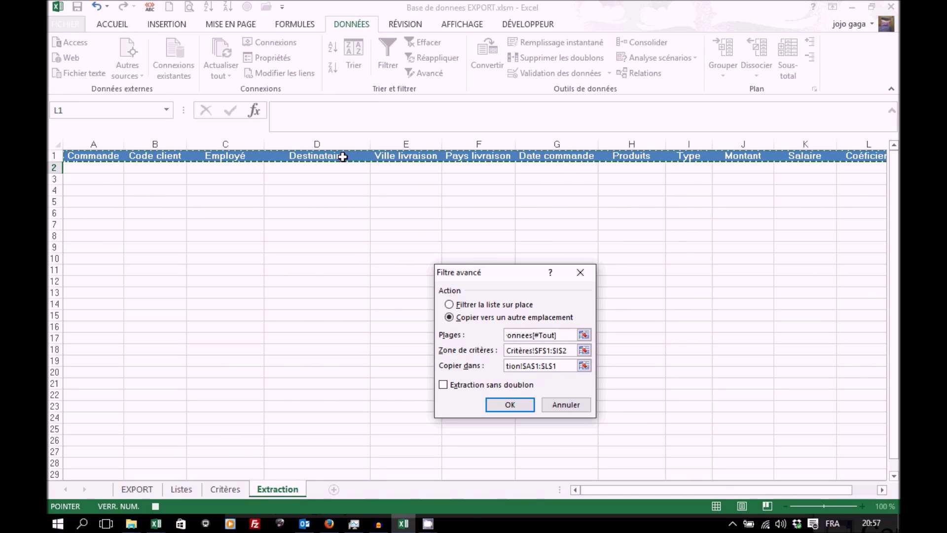
left_click(510, 406)
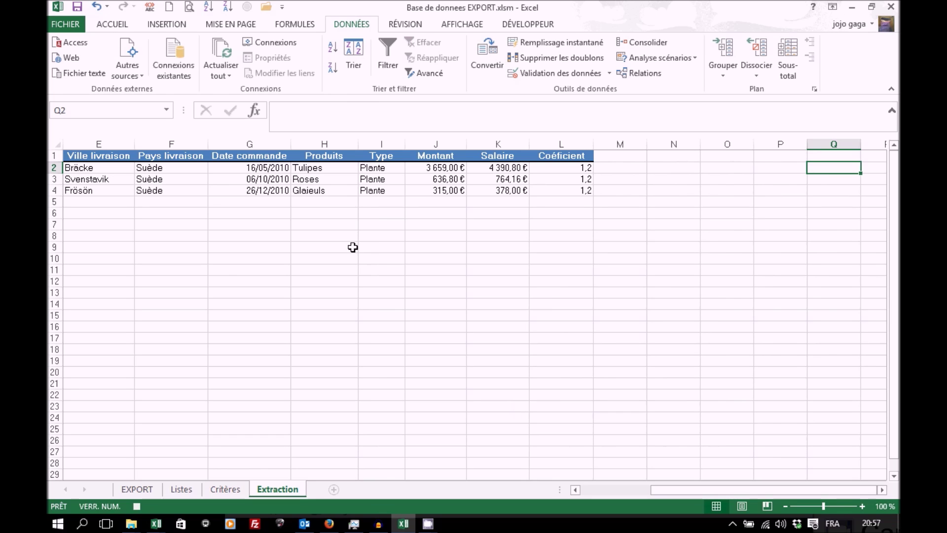
left_click(598, 491)
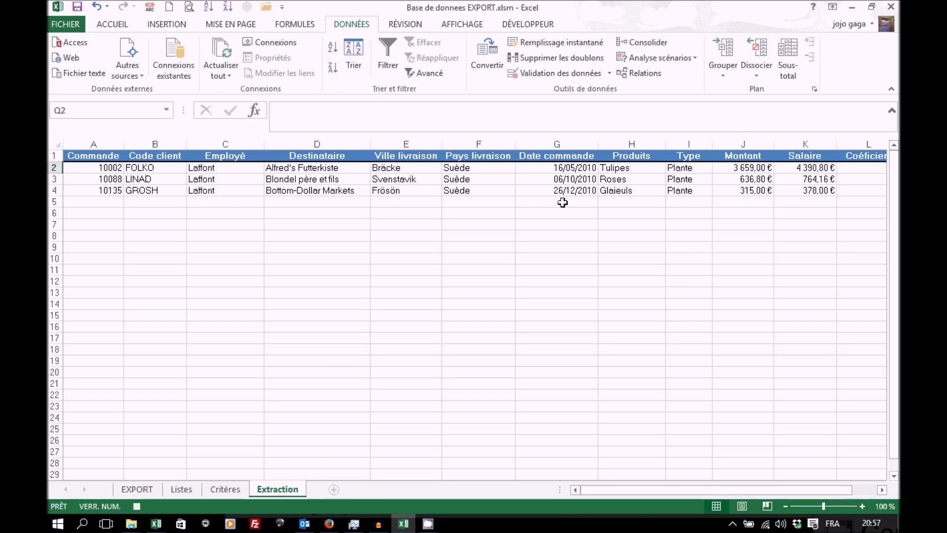
Add a text box about 8.15 cm wide and 2.73 cm high beside the date entries on Critères, reading "Extraire"
left_click(223, 487)
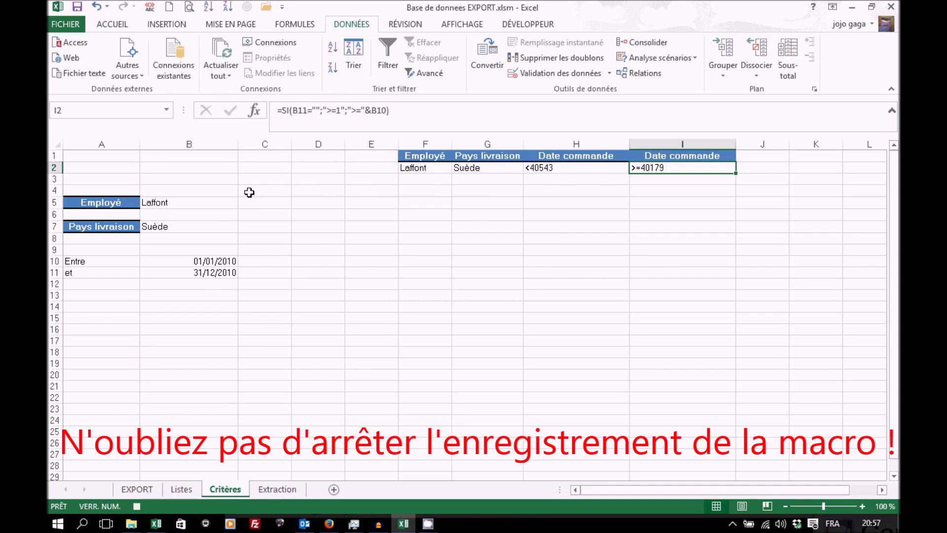
left_click(170, 23)
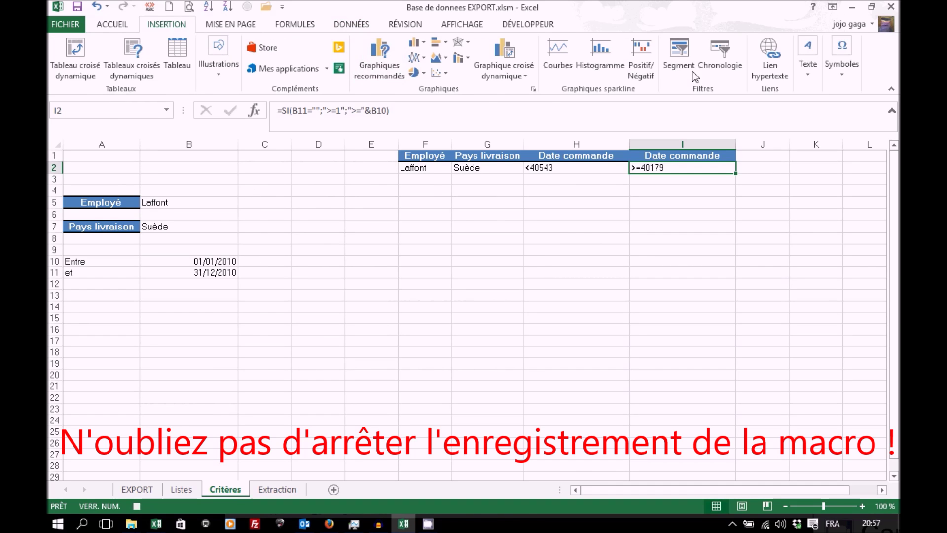
left_click(815, 77)
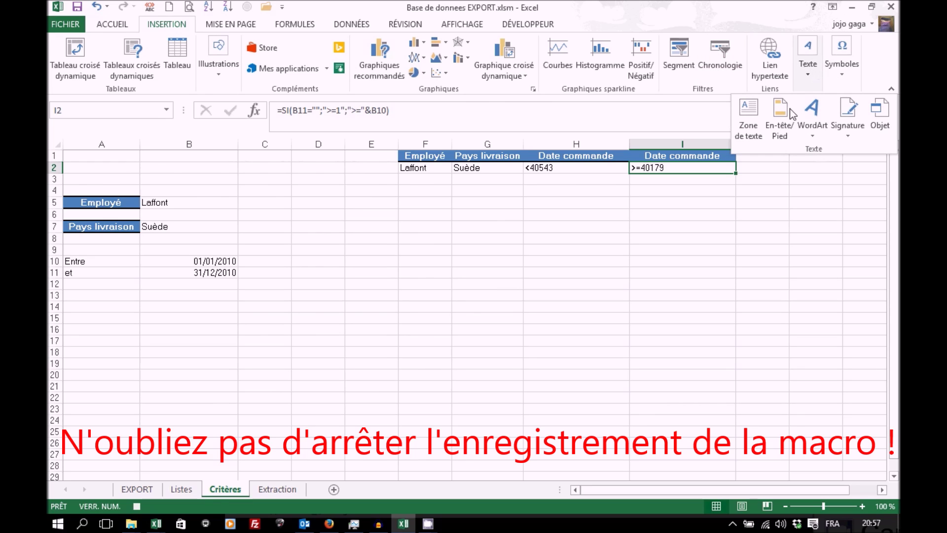
left_click(751, 121)
left_click_drag(285, 247, 491, 316)
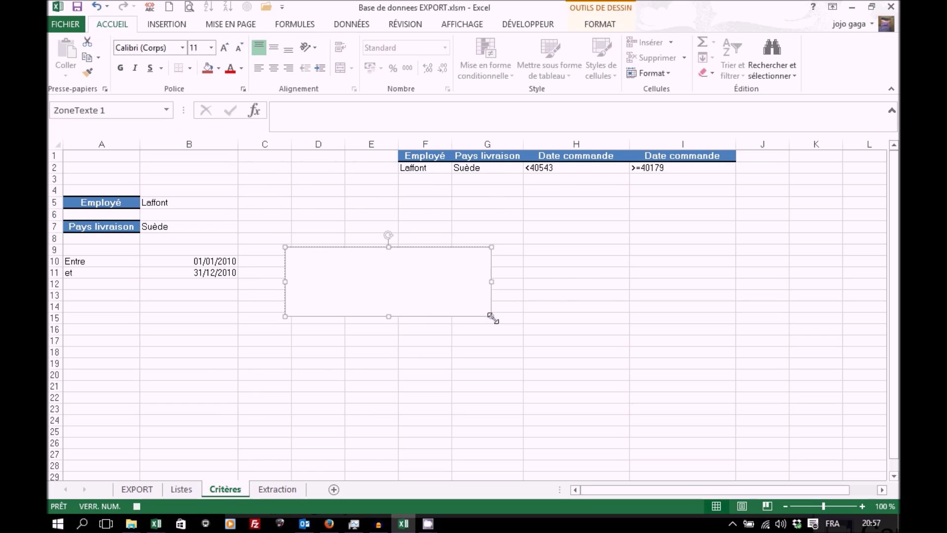
type("Extraire")
Centre the Extraire text box's text vertically and horizontally and set its font size to 20
left_click(451, 246)
left_click(274, 49)
left_click(274, 68)
left_click(210, 49)
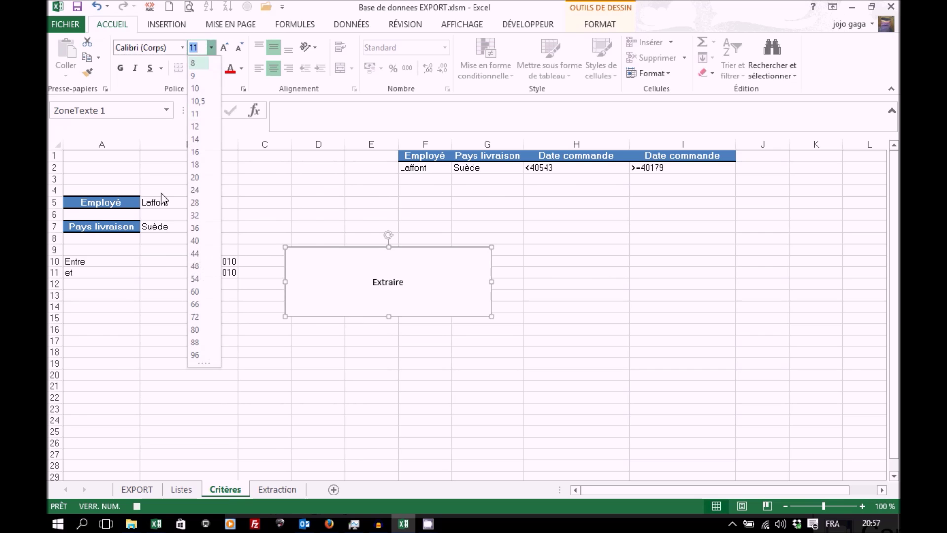
left_click(197, 203)
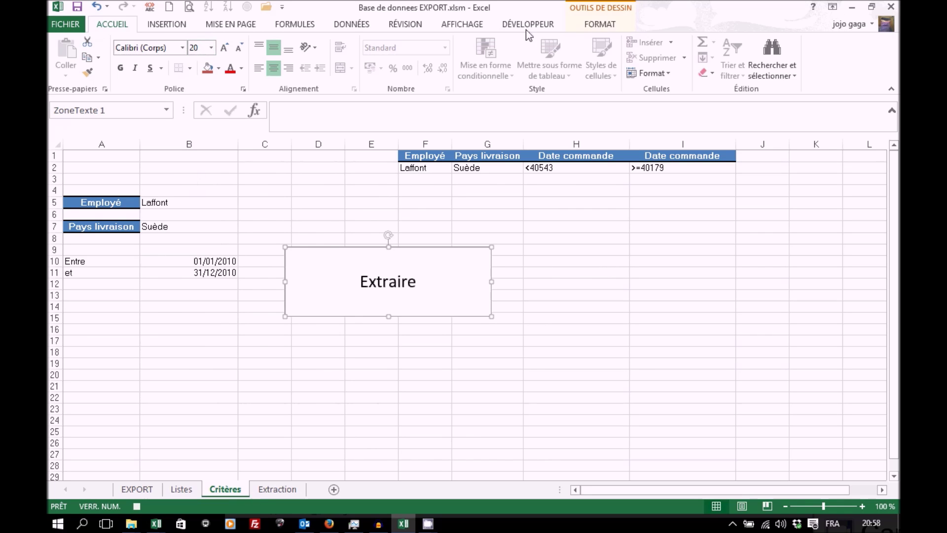
Apply the turquoise gradient preset shape style with white text to the Extraire text box
left_click(592, 22)
left_click(354, 72)
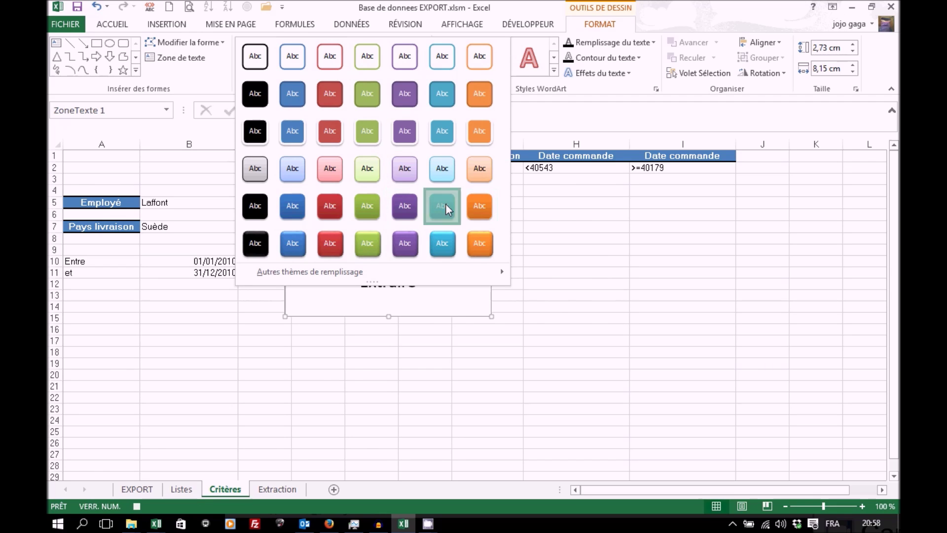
left_click(446, 203)
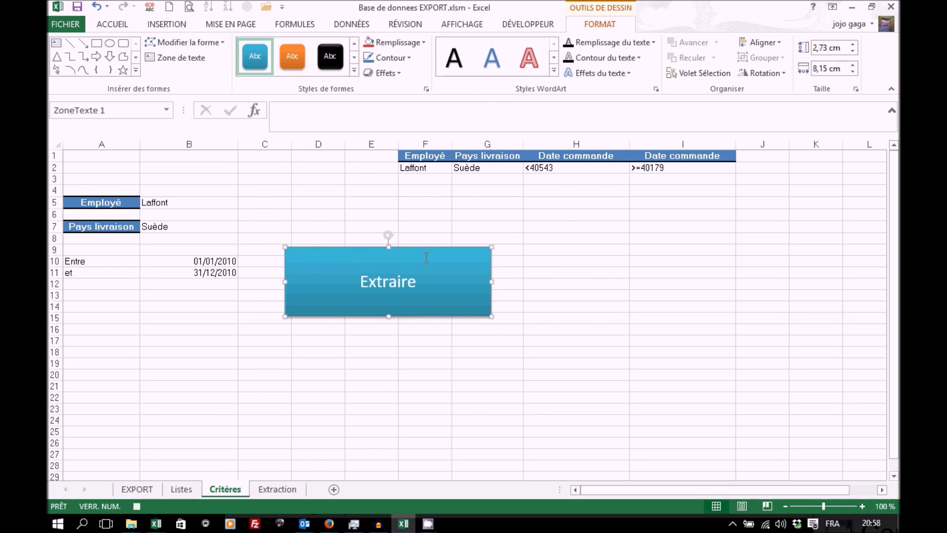
Assign the ExtraireFiltre macro to the Extraire text box and deselect the shape
right_click(443, 318)
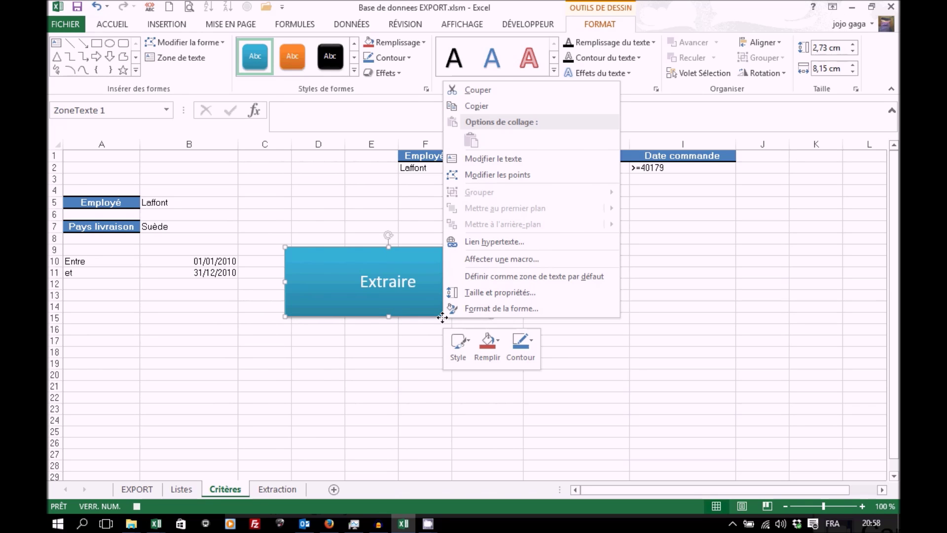
left_click(511, 261)
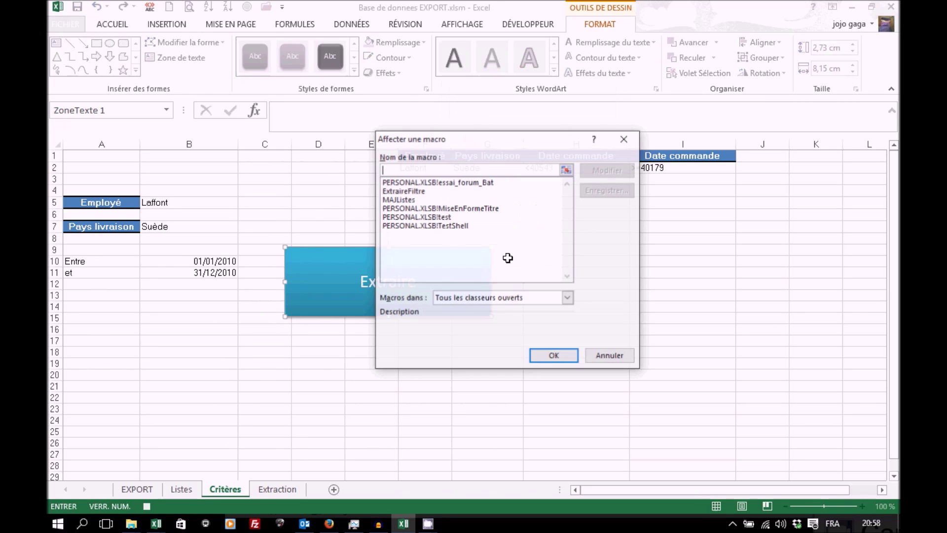
left_click(413, 193)
left_click(553, 357)
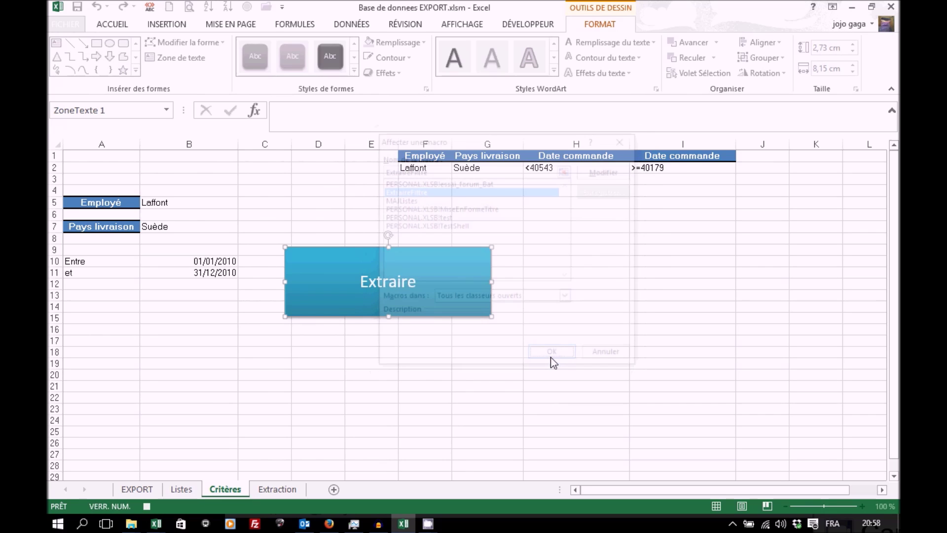
left_click(370, 404)
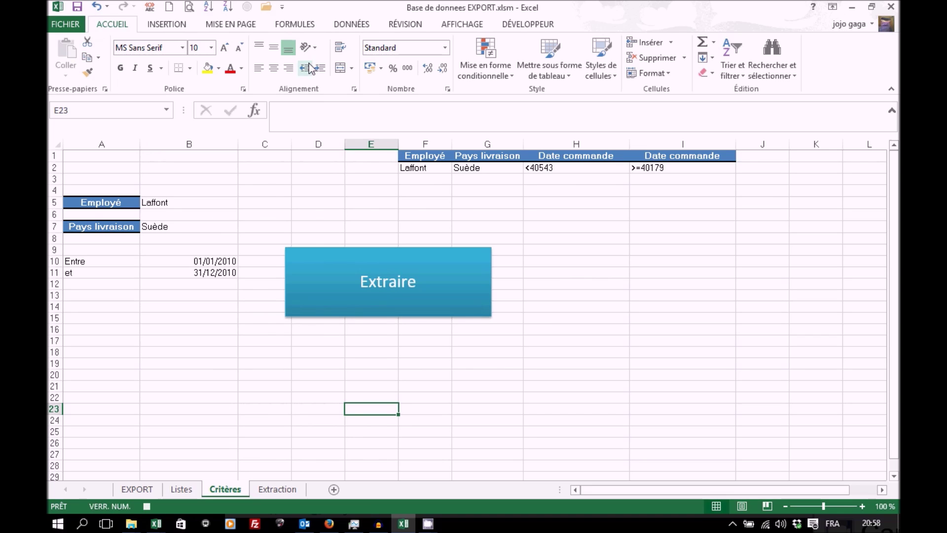
Stop the macro recording and save the workbook
left_click(529, 24)
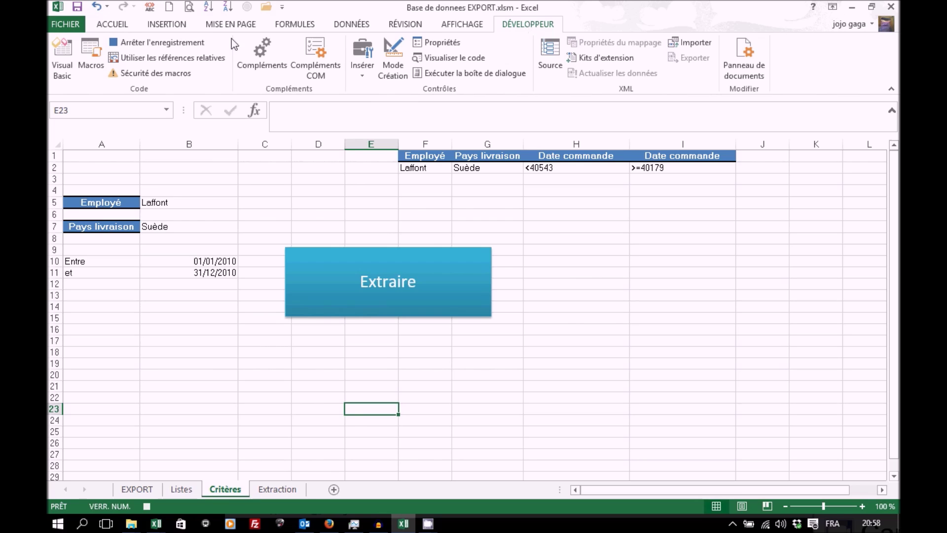
left_click(172, 46)
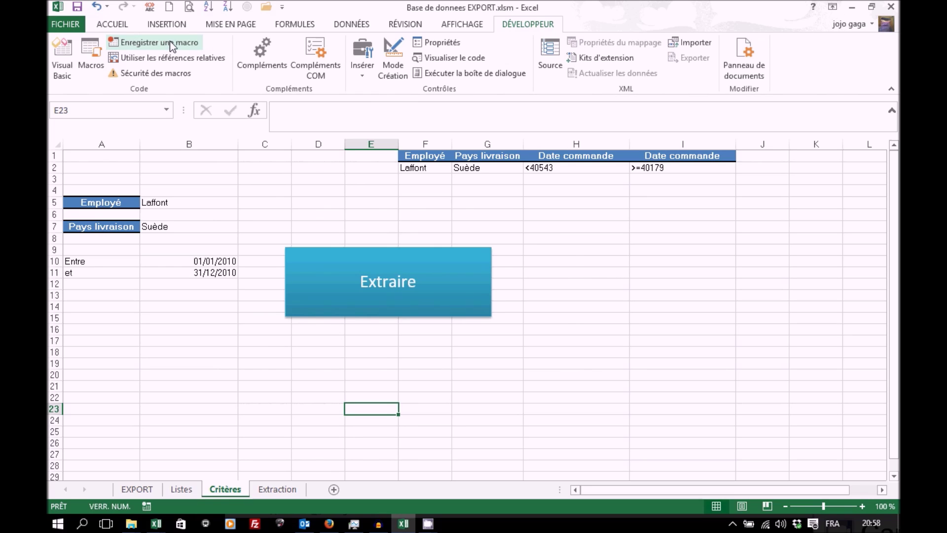
left_click(77, 7)
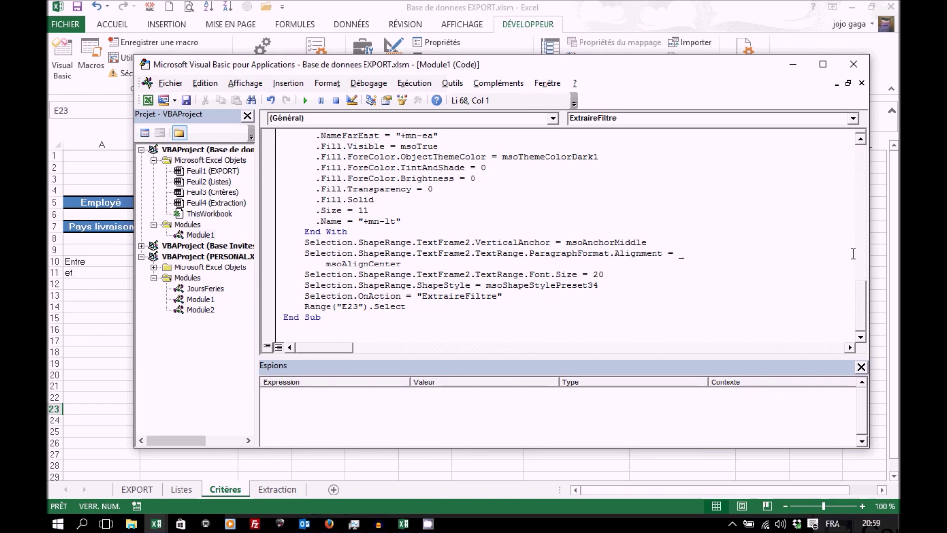
In the Visual Basic editor, enlarge the window, close the Espions pane and review Module1's code from the start
left_click_drag(868, 449, 875, 482)
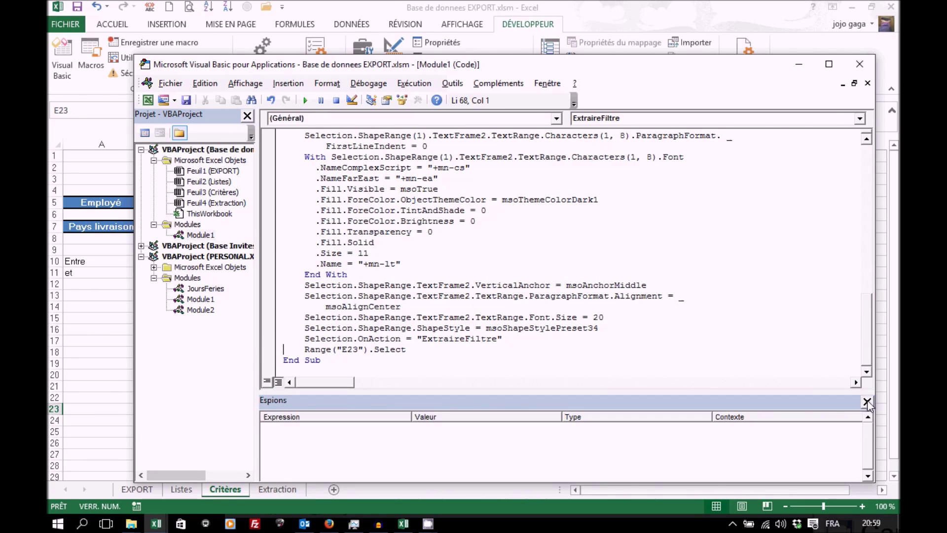
left_click(868, 402)
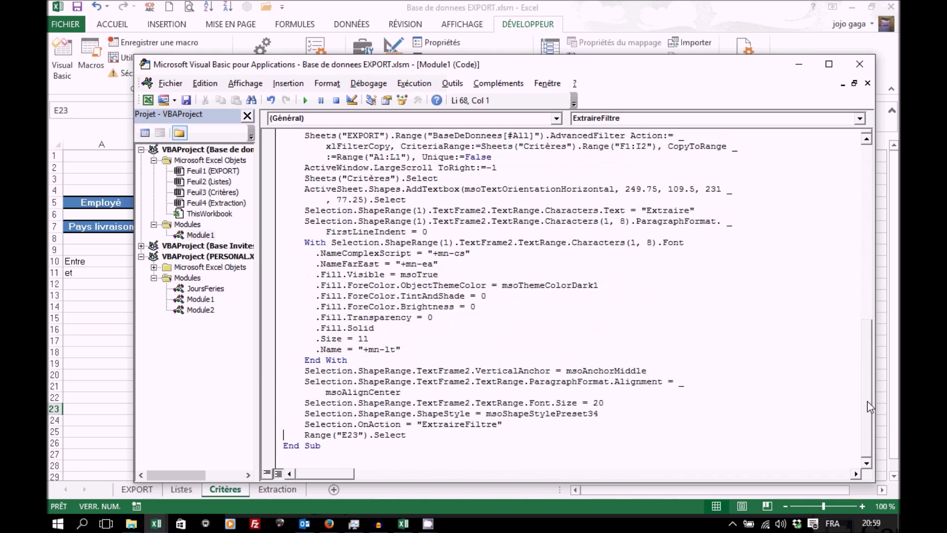
left_click_drag(868, 350, 870, 198)
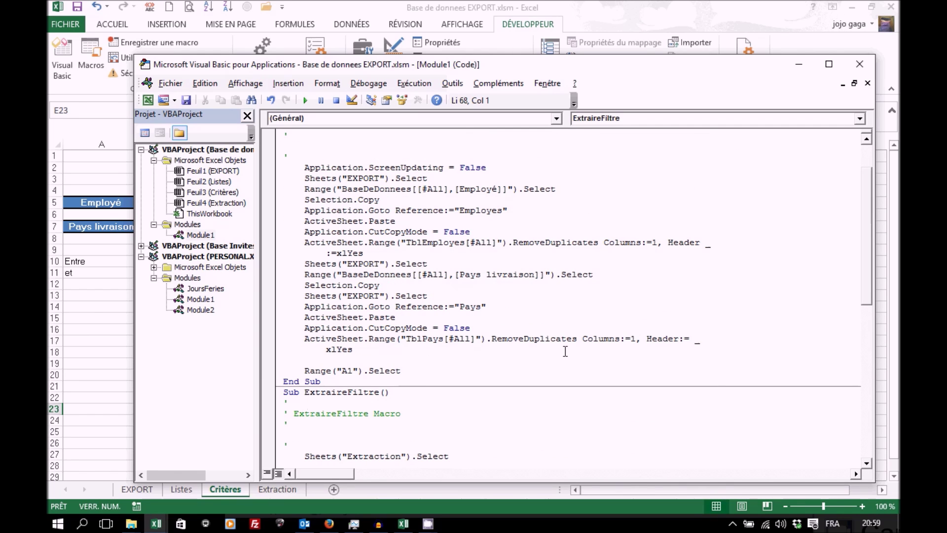
left_click_drag(871, 196, 863, 164)
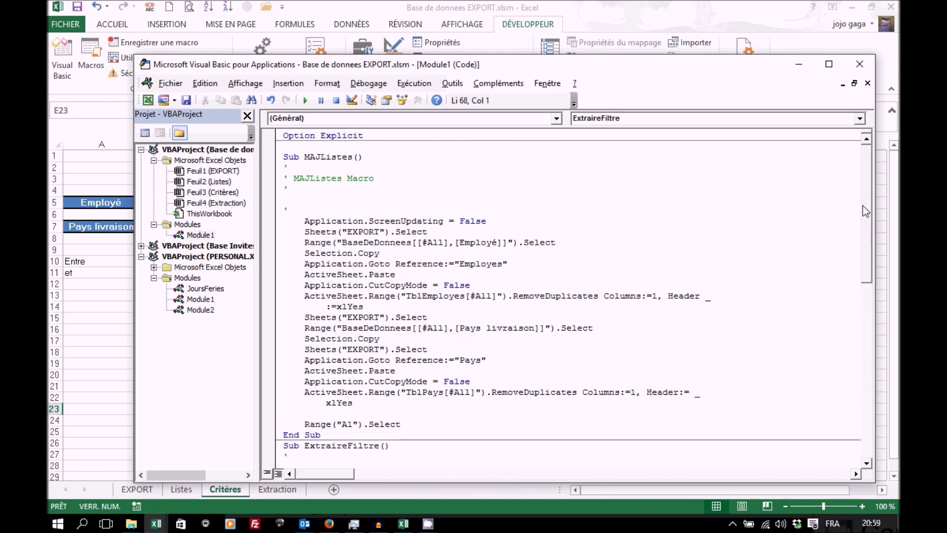
Delete the lines ActiveWindow.SmallScroll ToRight:=8 and ActiveWindow.LargeScroll ToRight:=-1 from the ExtraireFiltre macro
left_click_drag(870, 192, 872, 336)
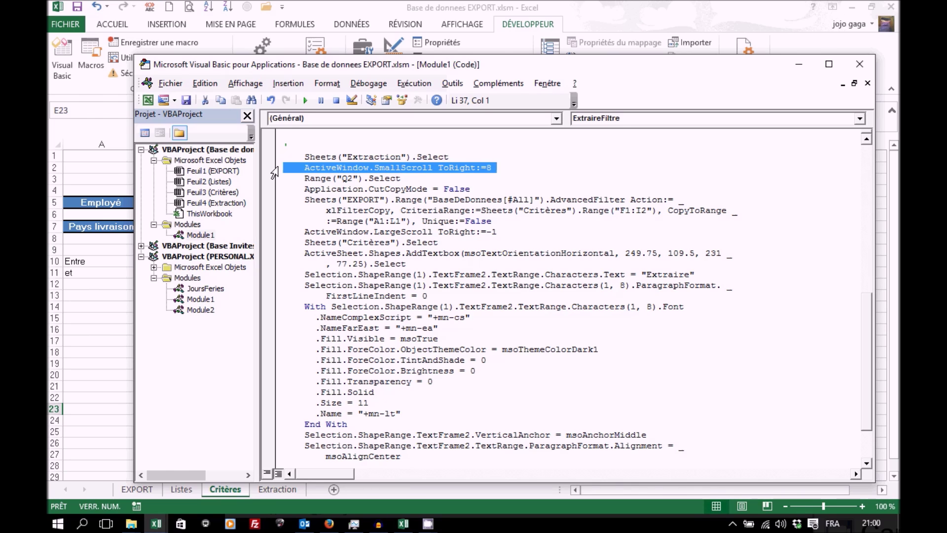
key("Delete")
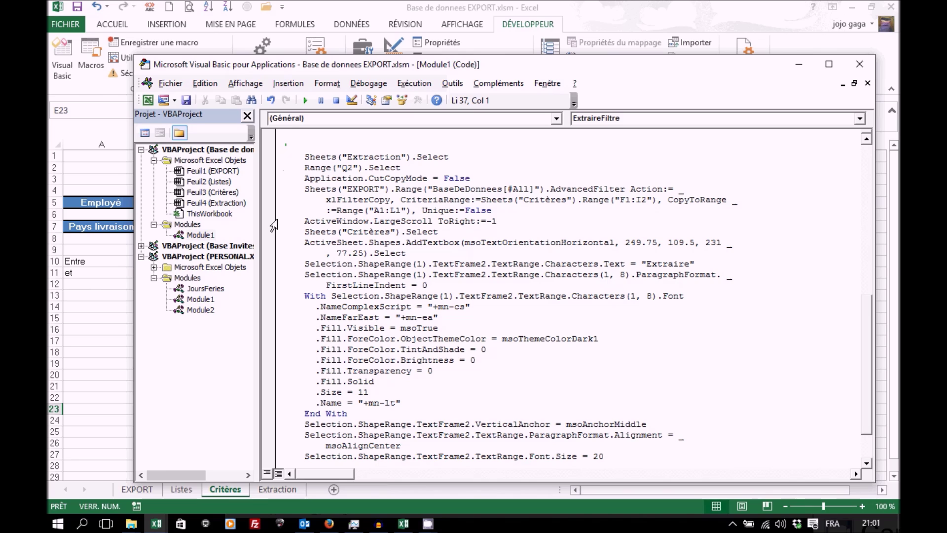
left_click(274, 226)
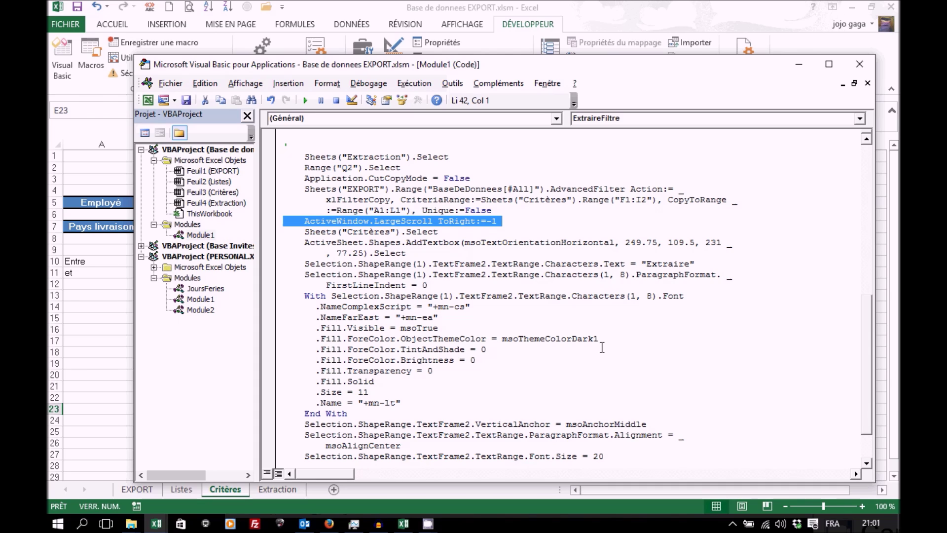
key("Delete")
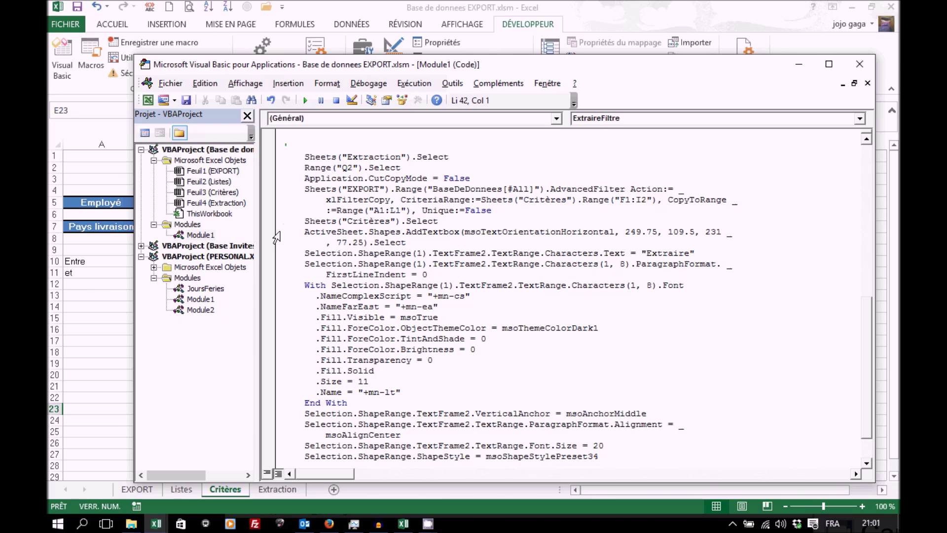
Delete the recorded text box lines from ActiveSheet.Shapes.AddTextbox through Range("E23").Select in ExtraireFiltre, and save
left_click_drag(277, 238, 288, 437)
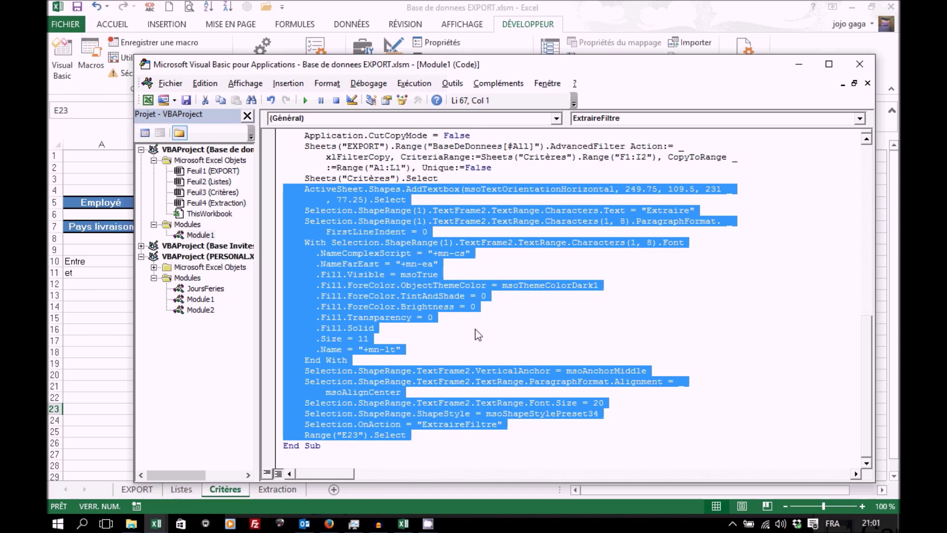
key("Delete")
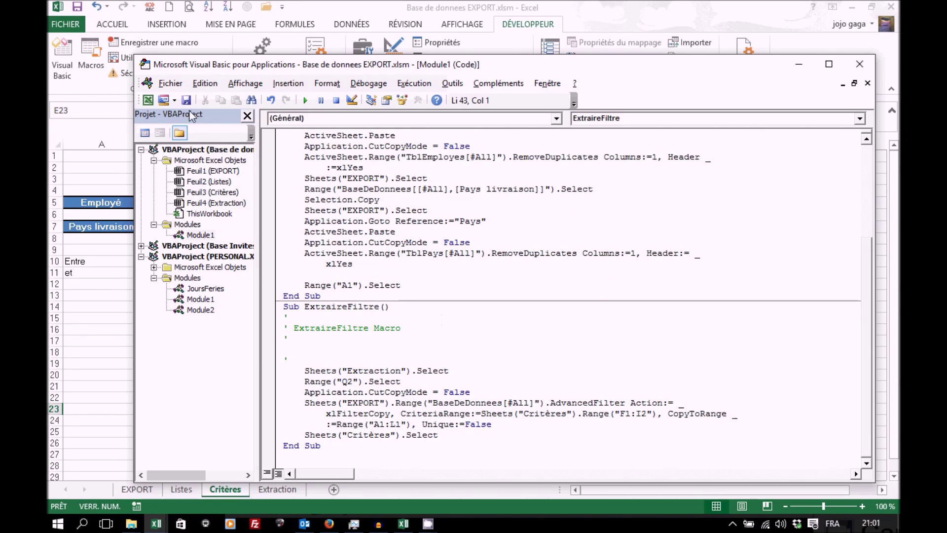
left_click(186, 98)
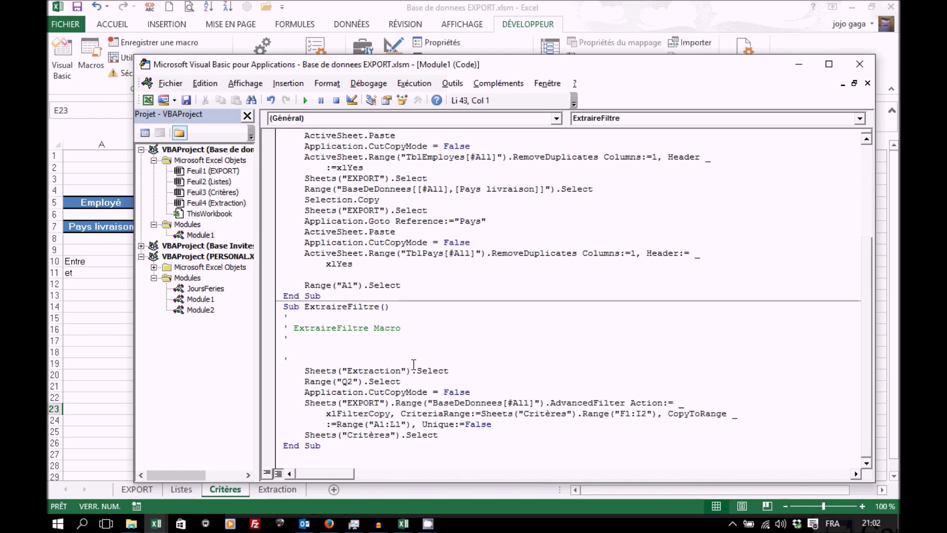
Replace ExtraireFiltre's final Sheets("Critères").Select line with an edited copy of the Q2 line reading Range("A1").Select, and save
left_click(272, 438)
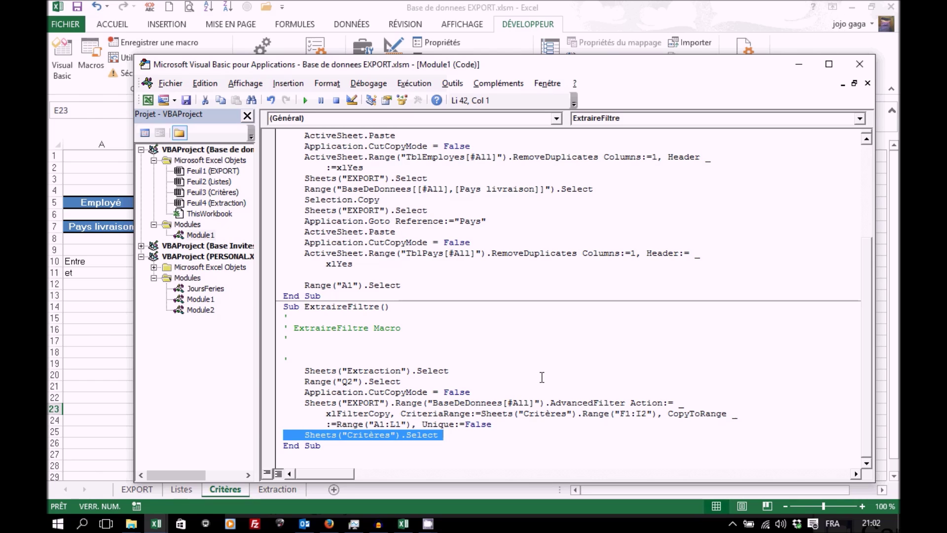
key("Delete")
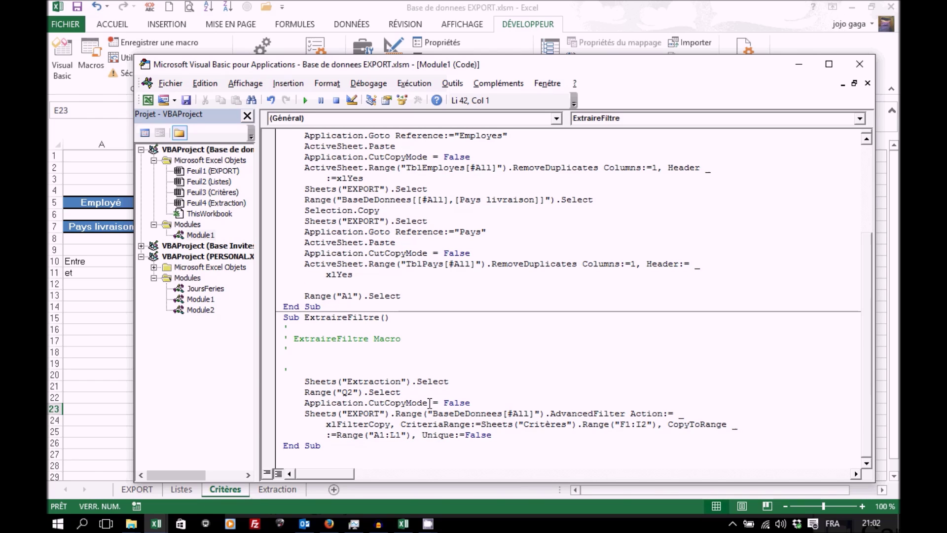
left_click(276, 393)
left_click_drag(289, 396, 279, 449)
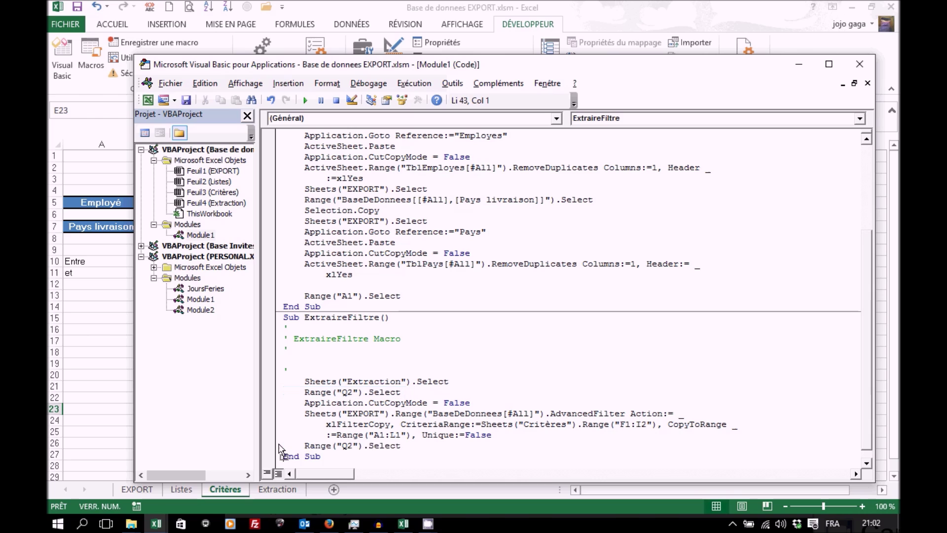
double_click(346, 446)
type("A1")
left_click(359, 413)
left_click(186, 100)
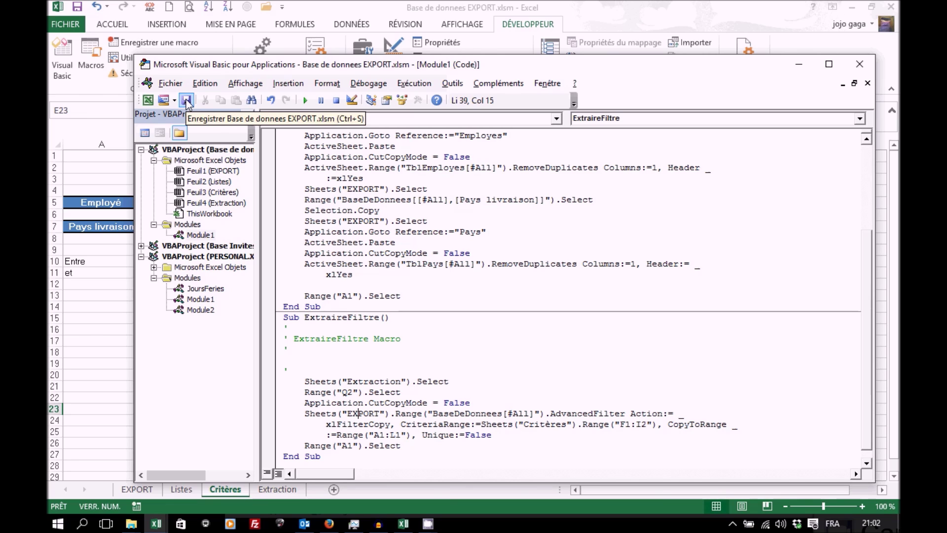
Back in the workbook, clear the end date in B11 of Critères, run the extraction and return to Critères
left_click(329, 7)
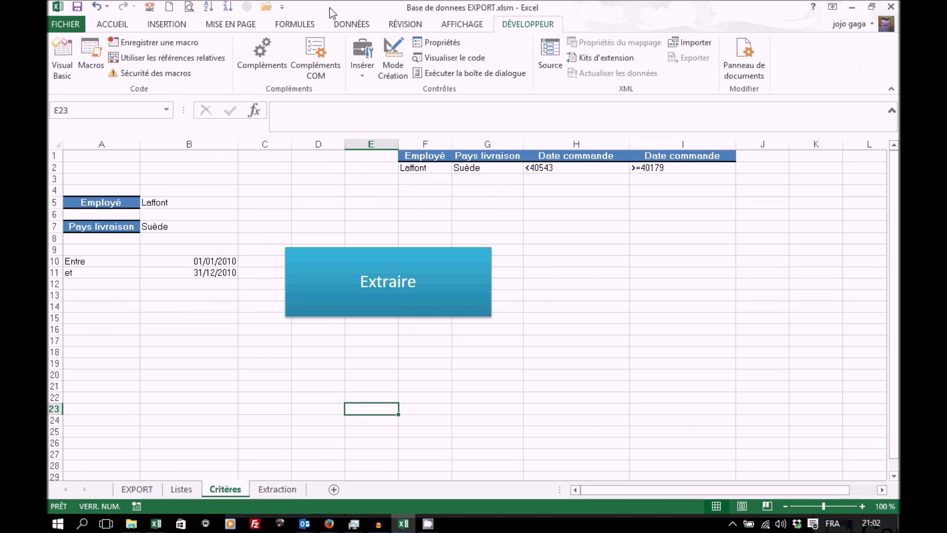
left_click(203, 272)
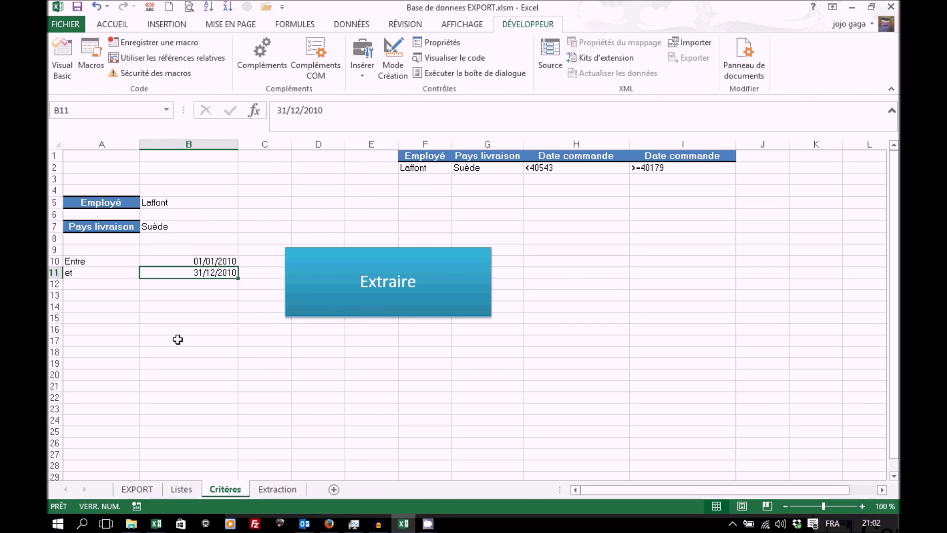
key("Delete")
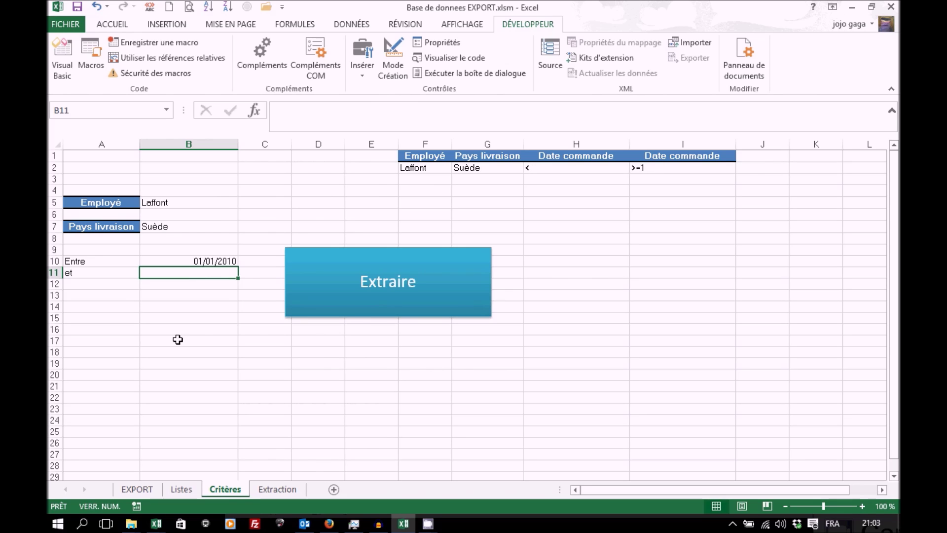
left_click(373, 292)
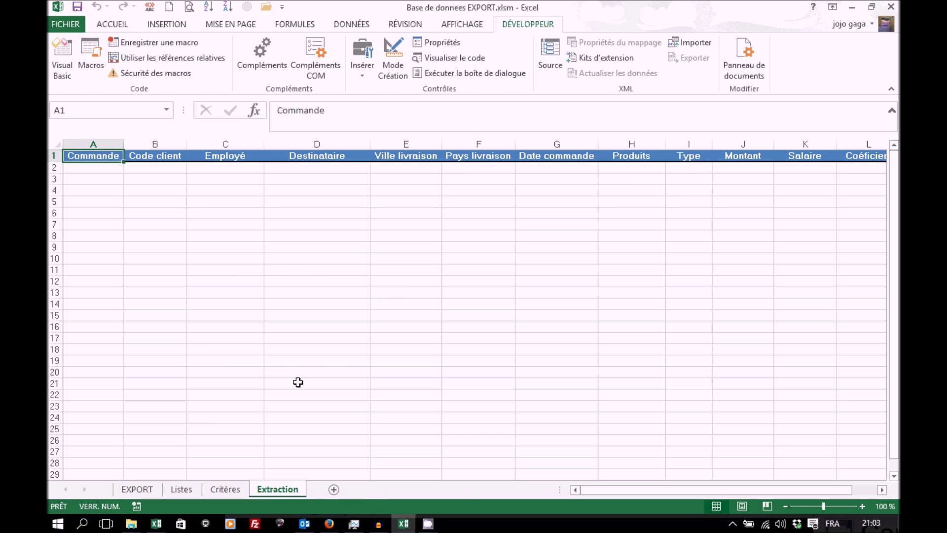
left_click(224, 491)
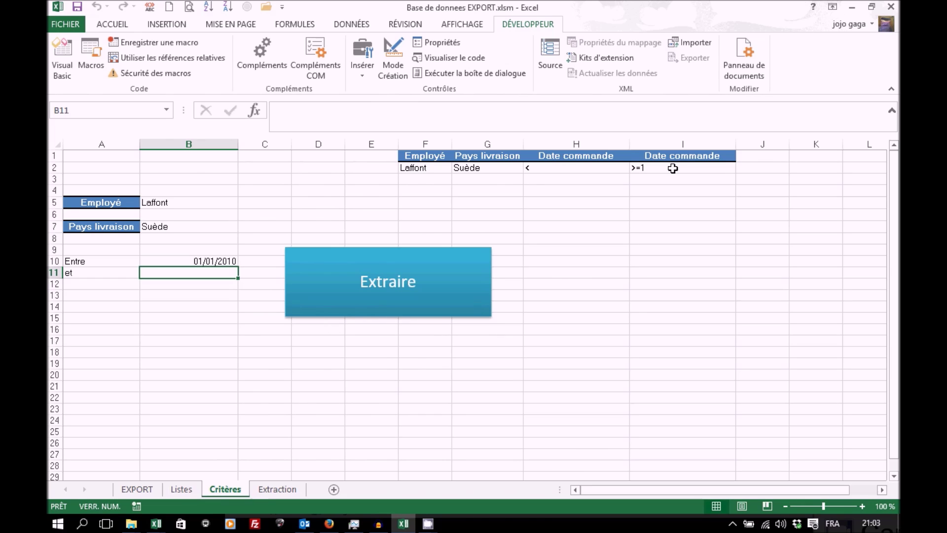
Correct the formula in H2 so its blank test refers to B11: =SI(B11="";"<2500000";"<"&B11)
left_click(573, 167)
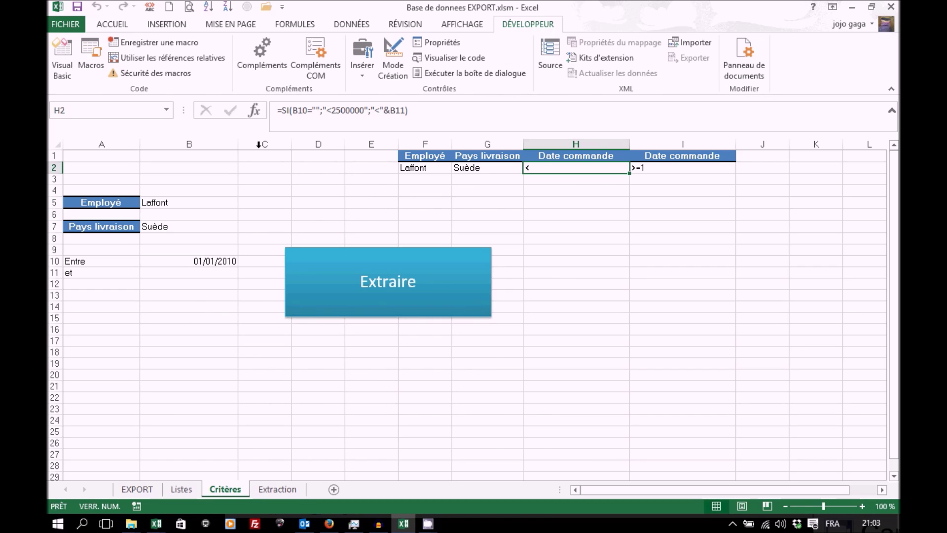
left_click_drag(303, 110, 308, 109)
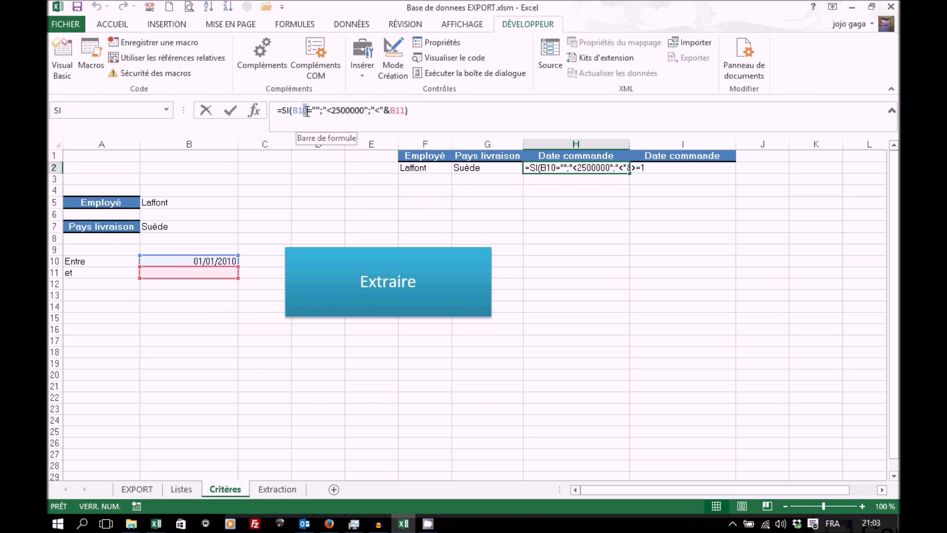
type("1")
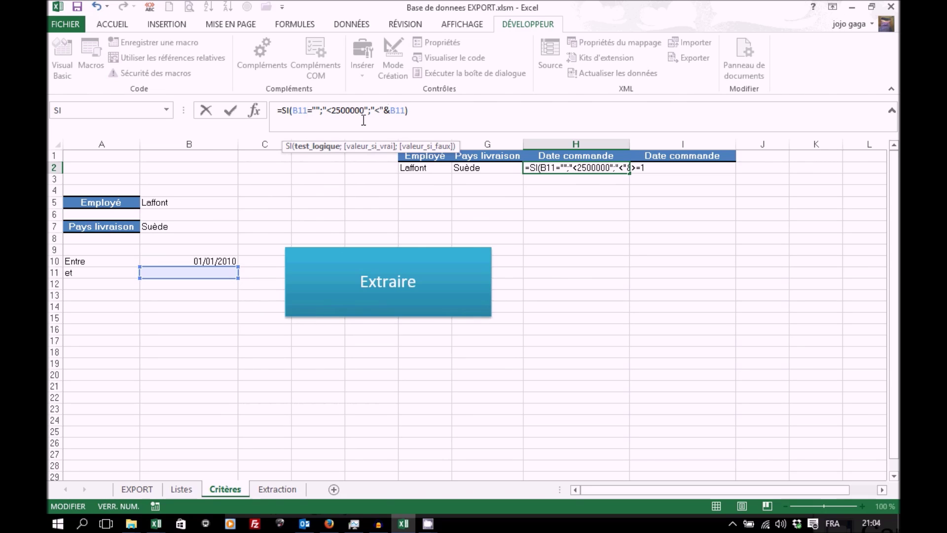
left_click(232, 112)
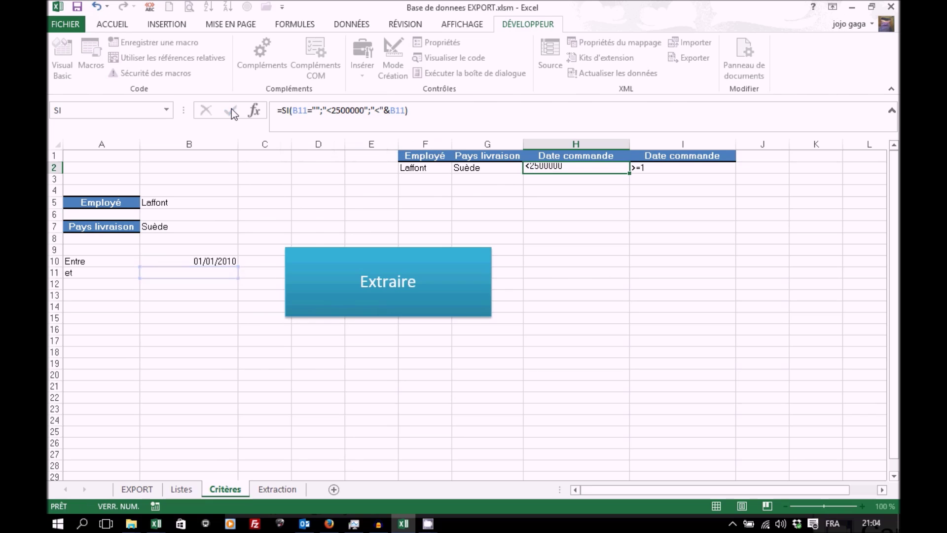
Change the blank test in I2's formula to refer to B10, rerun the extraction and return to Critères
left_click(672, 167)
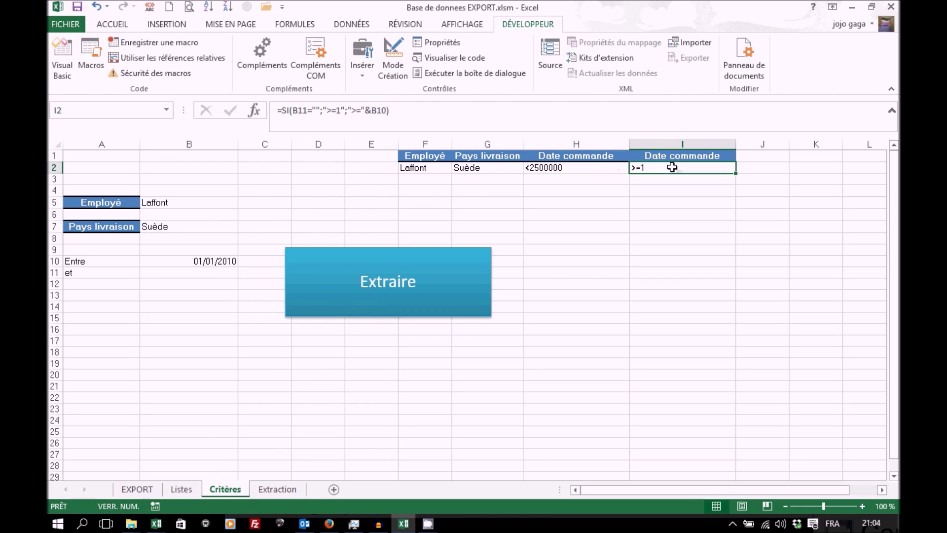
left_click(307, 111)
key("BackSpace")
type("0")
key("Return")
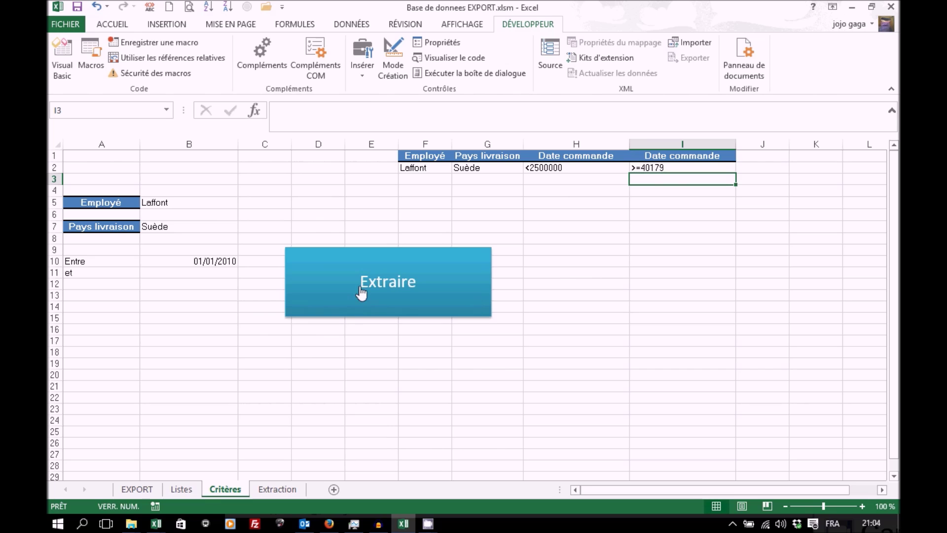
left_click(386, 293)
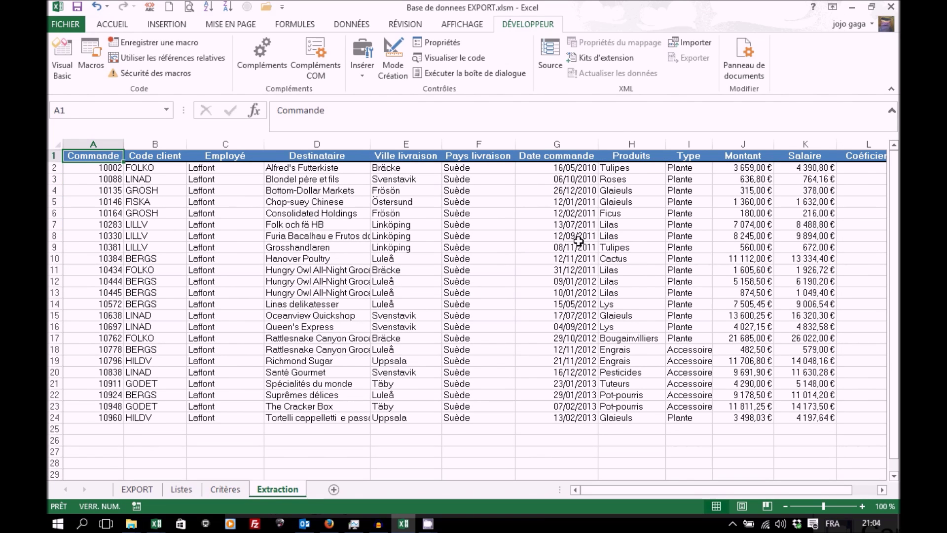
left_click(227, 489)
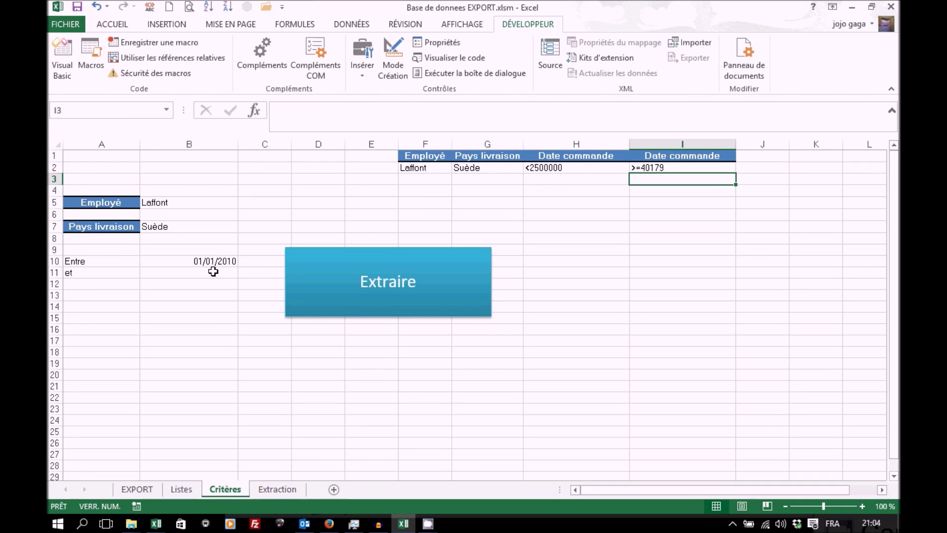
Enter 31/12/2010 as the end date in B11, run the extraction and return to Critères
left_click(214, 271)
type("31")
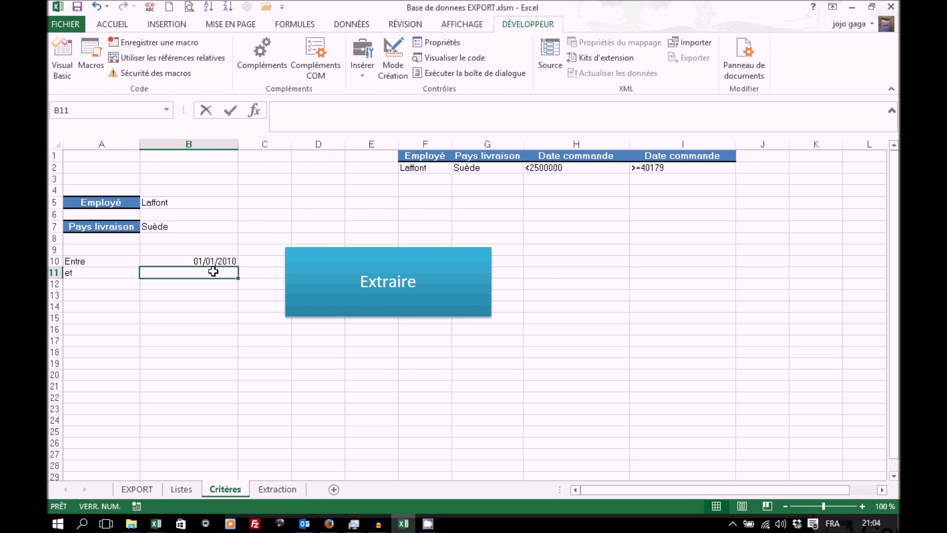
type("/12/2010")
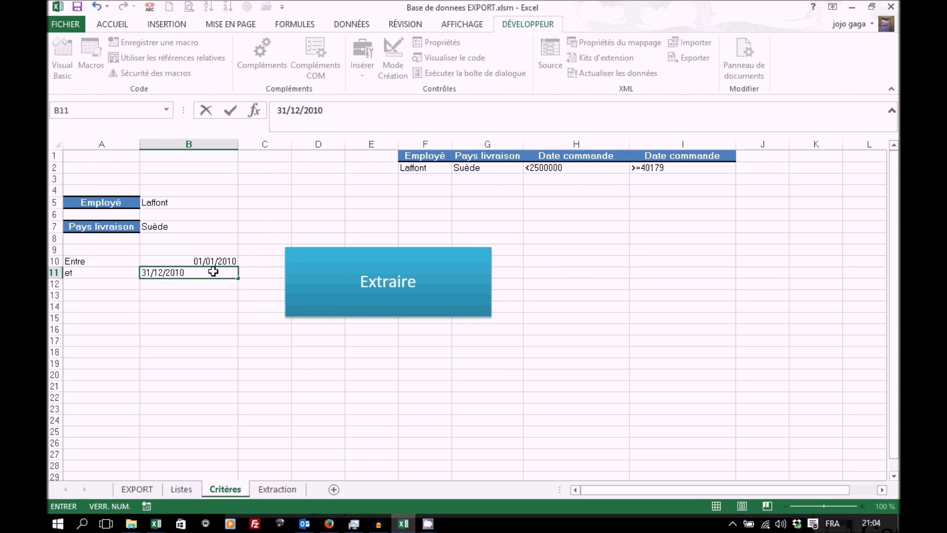
key("Return")
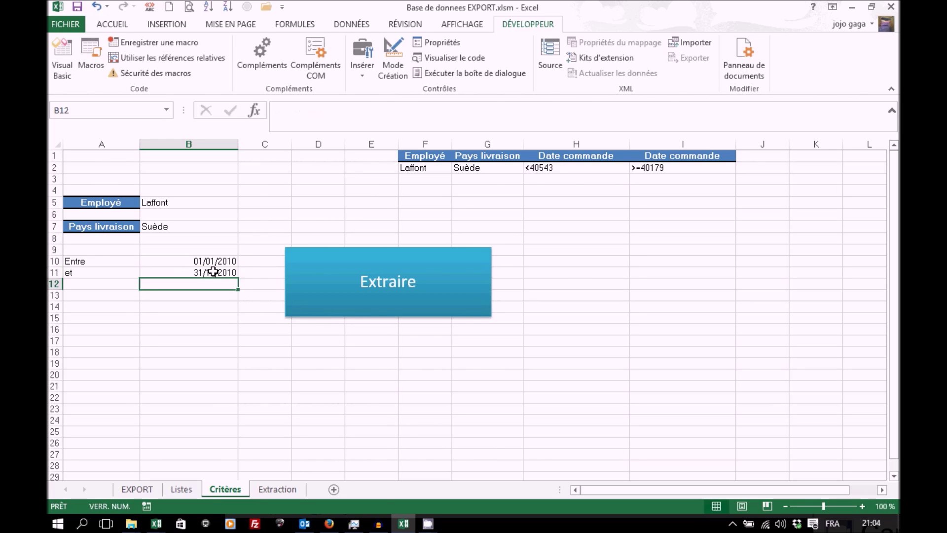
left_click(395, 298)
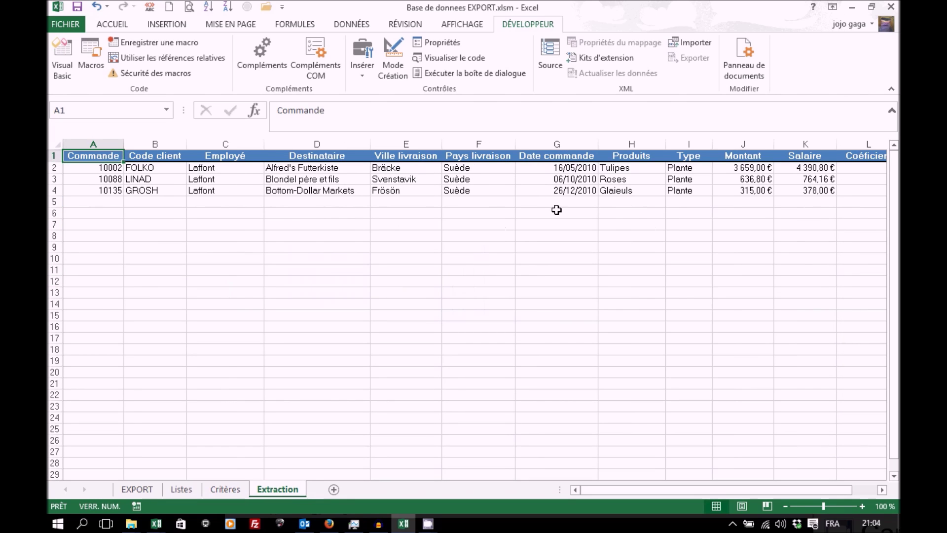
left_click(227, 489)
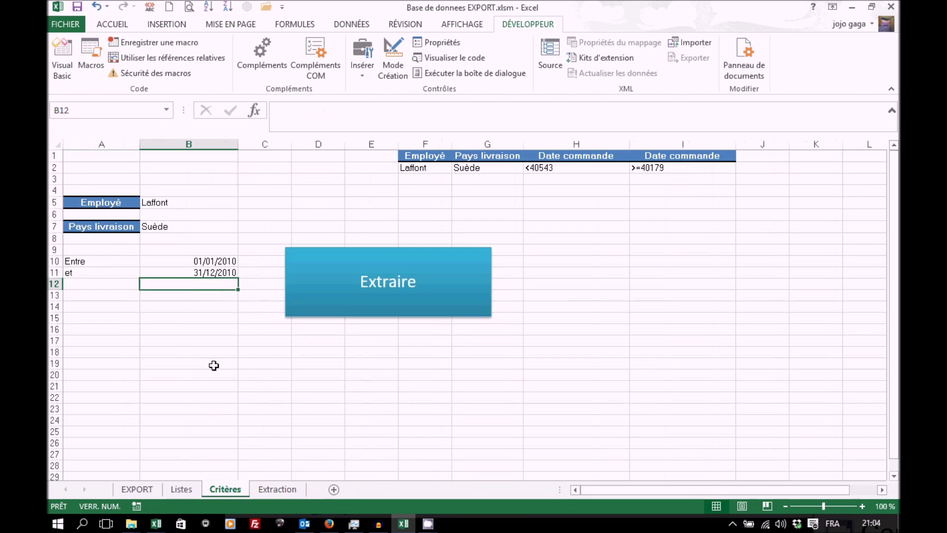
Clear the start date in B10, change the end date in B11 to 31/12/2011, then rerun the extraction and return to Critères
left_click(202, 261)
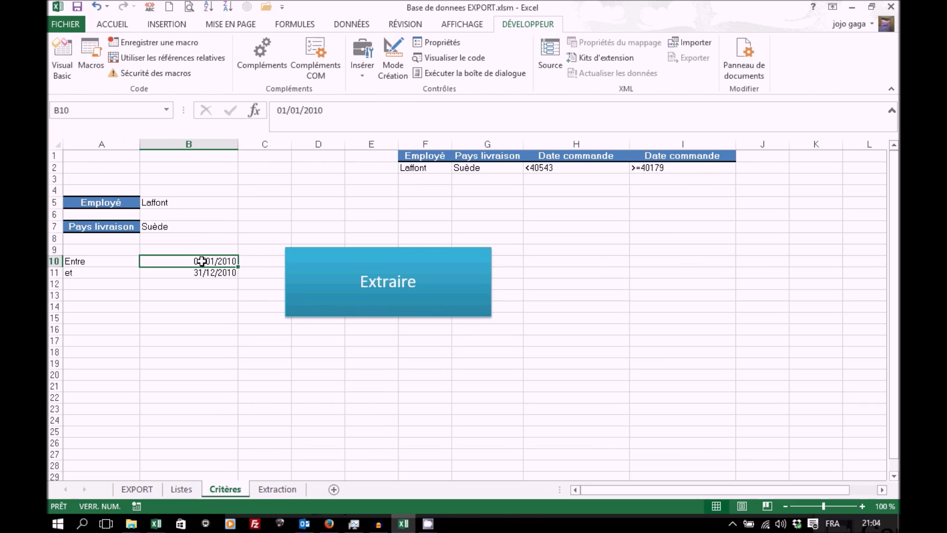
key("Delete")
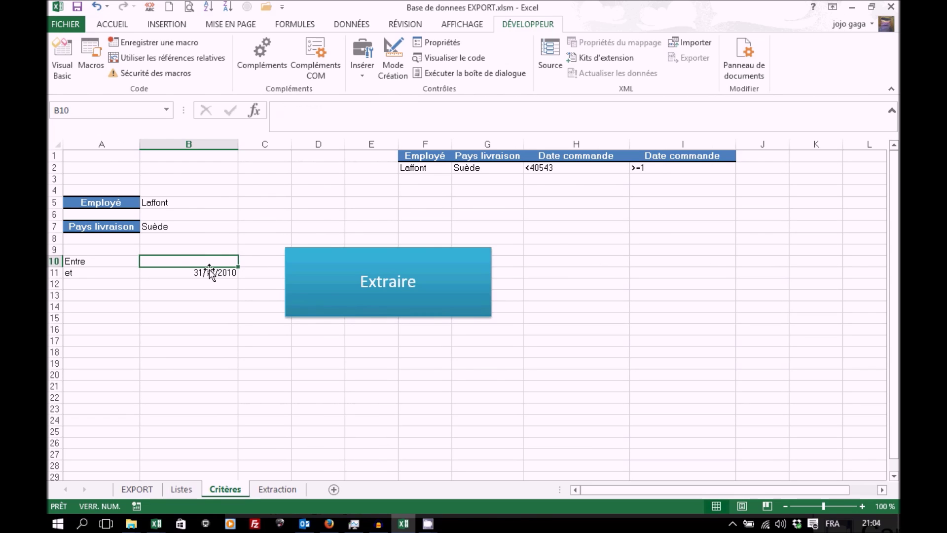
left_click(210, 273)
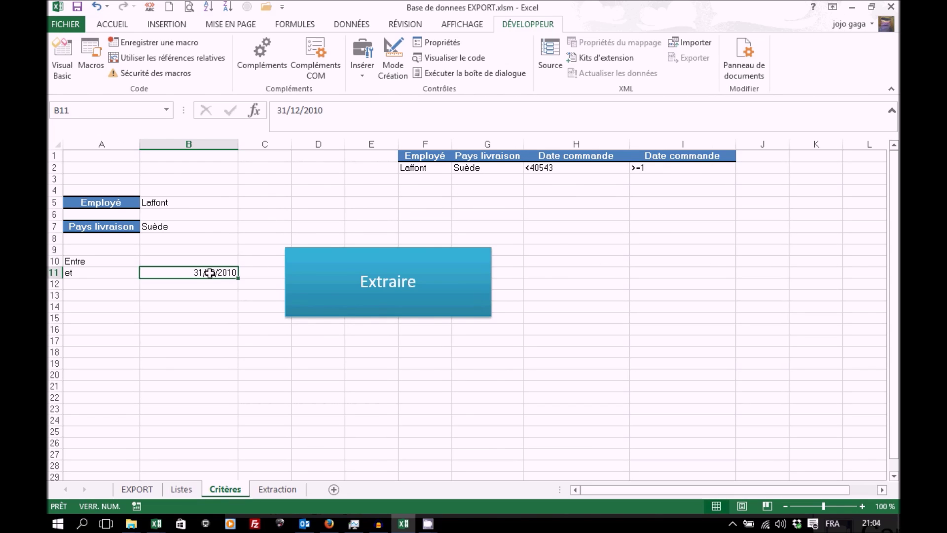
left_click(330, 110)
key("BackSpace")
type("1")
key("Return")
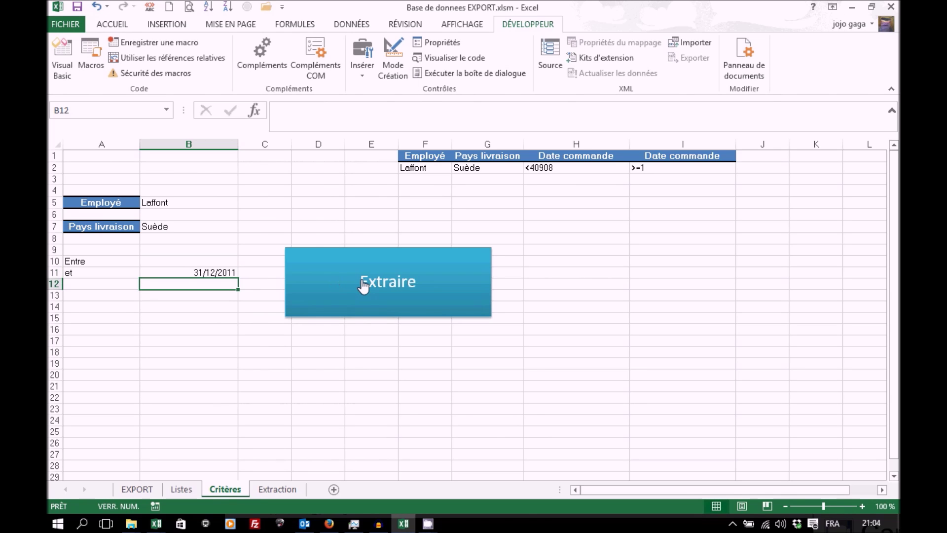
left_click(364, 286)
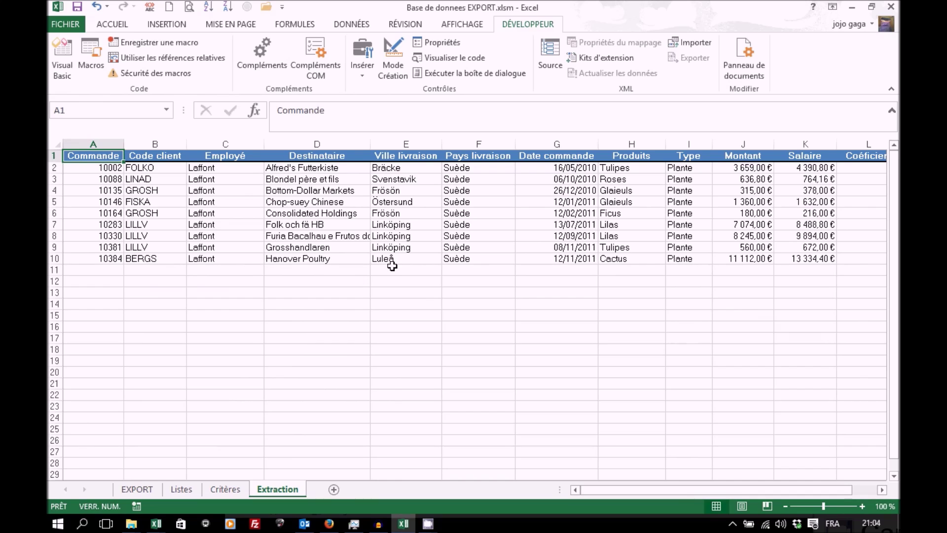
left_click(235, 489)
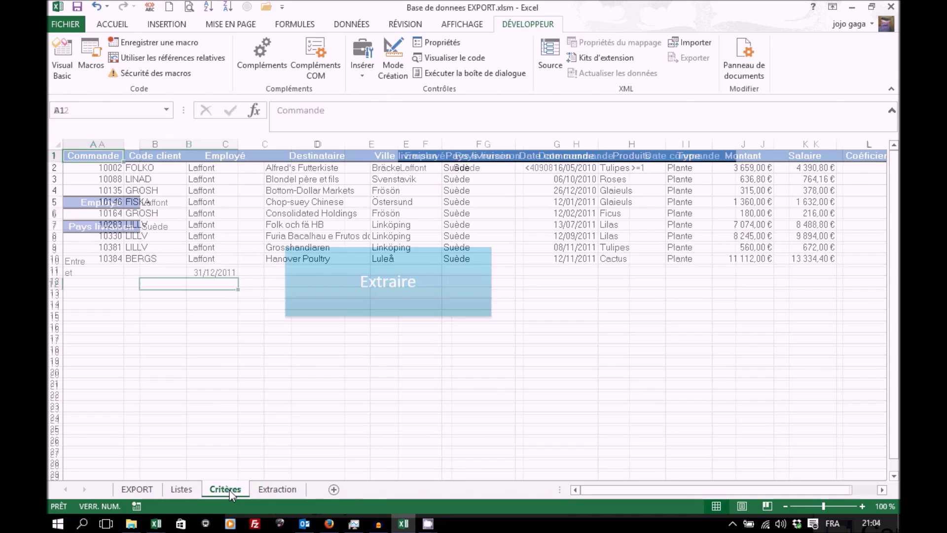
Enter 1/1/2011 as the start date in B10, rerun the extraction and return to Critères
left_click(214, 261)
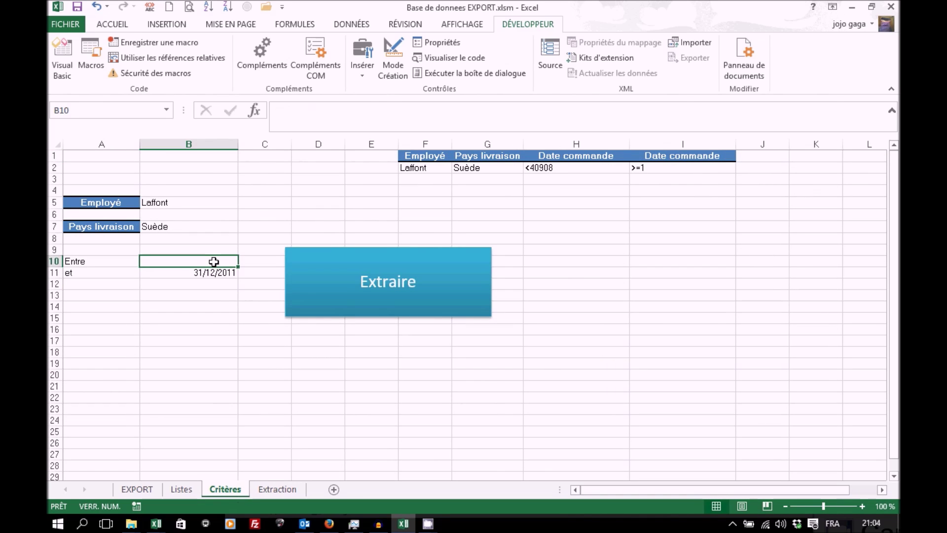
type("1/01/20")
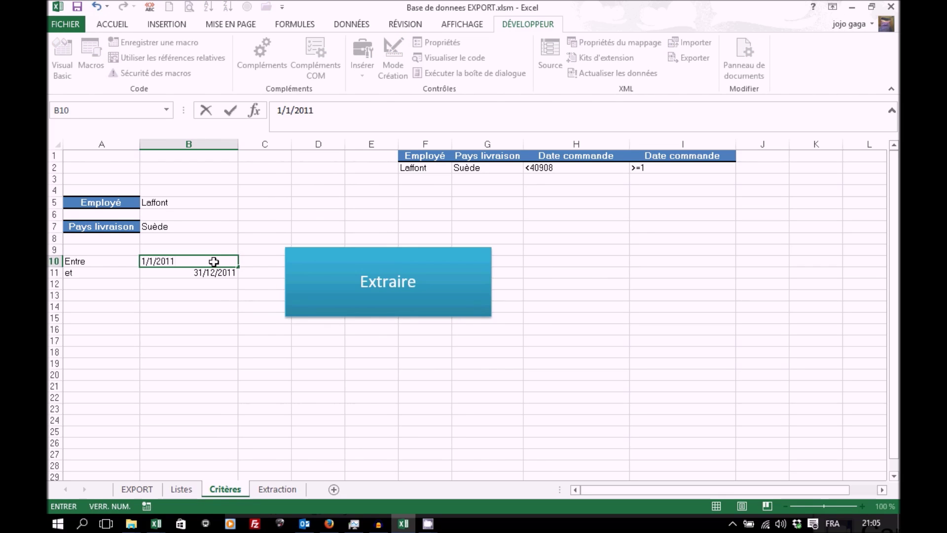
type("11")
key("Return")
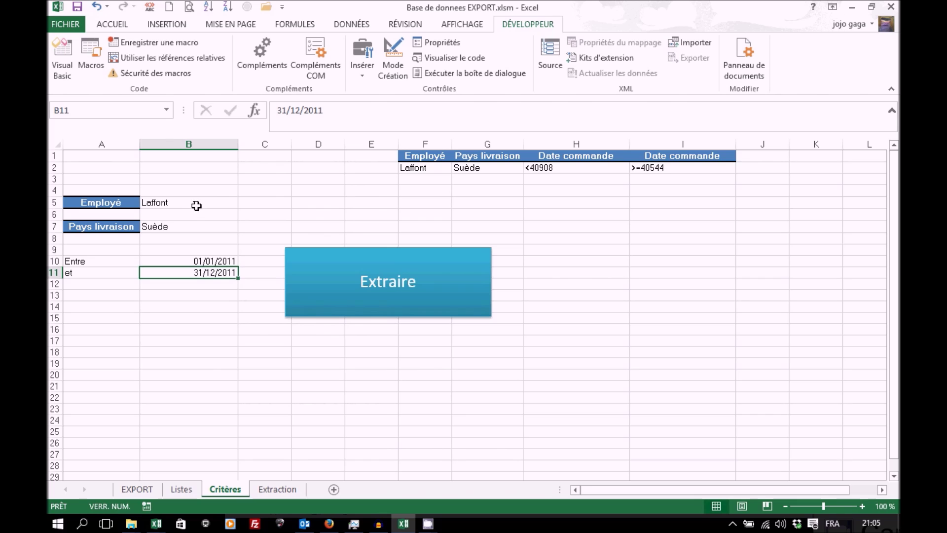
left_click(364, 292)
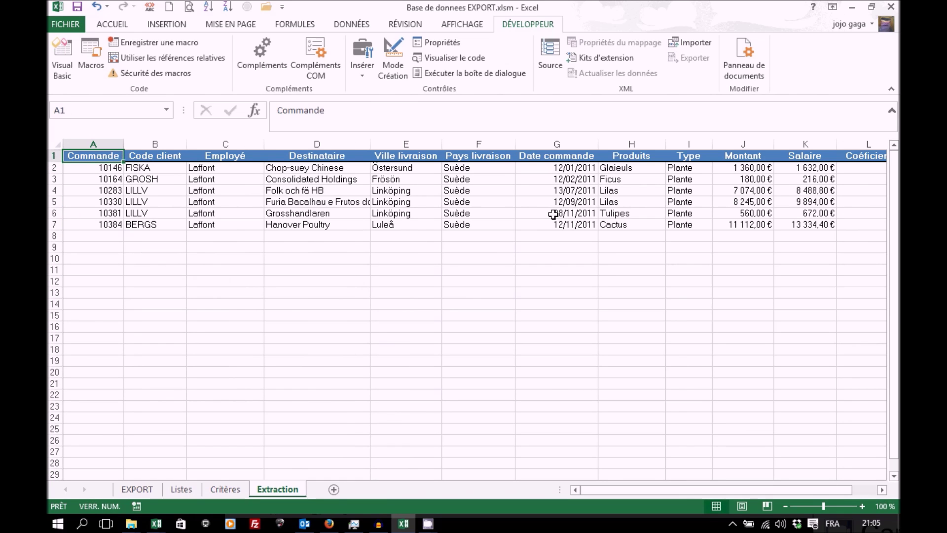
left_click(225, 490)
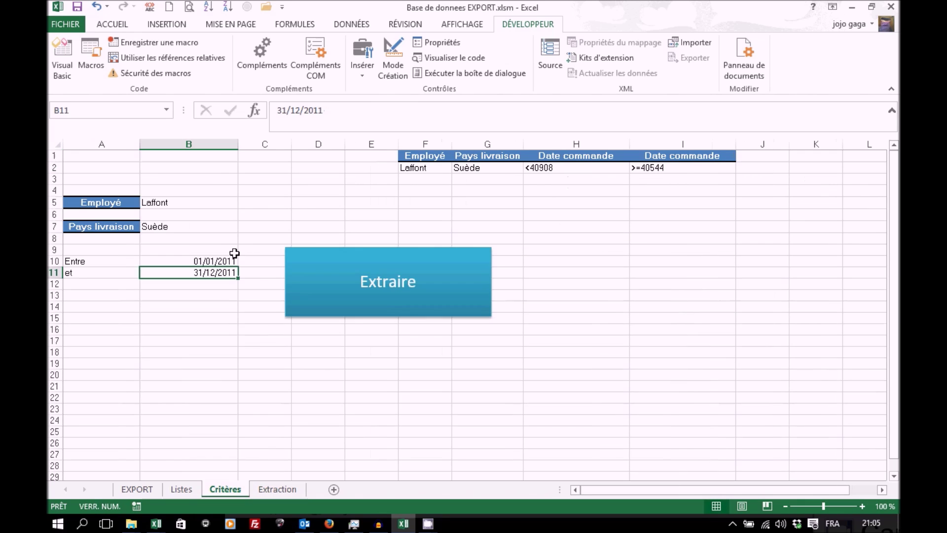
Clear the Employé criterion in B5, run the extraction for all employees and return to Critères
left_click(190, 203)
key("Delete")
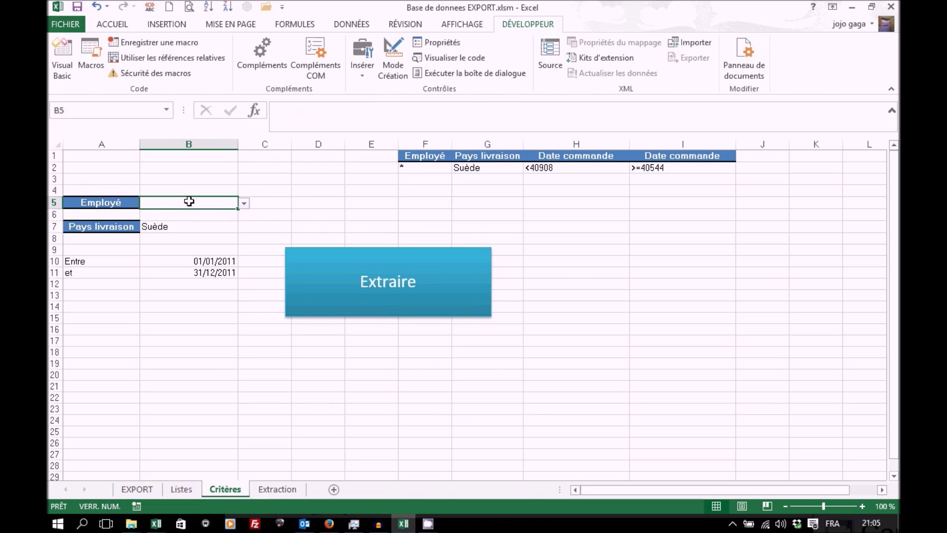
left_click(390, 281)
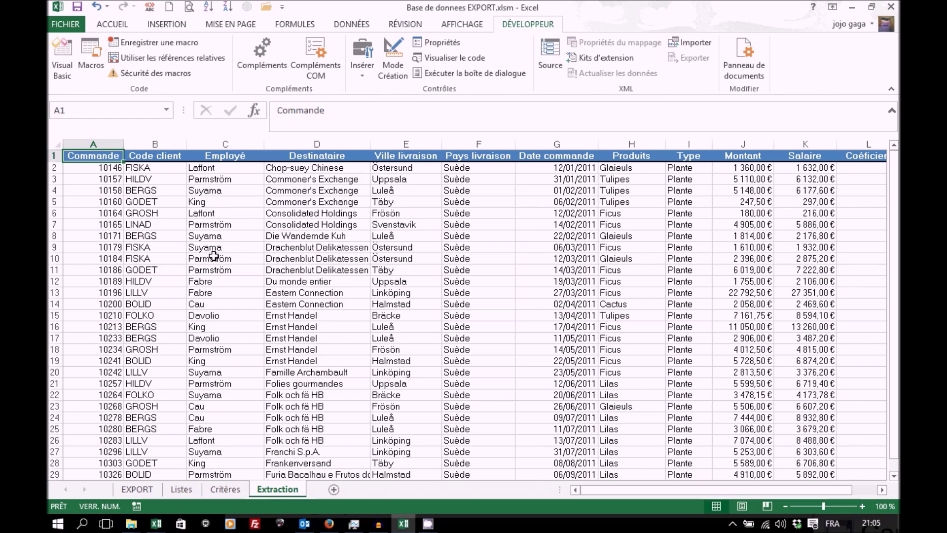
left_click(216, 490)
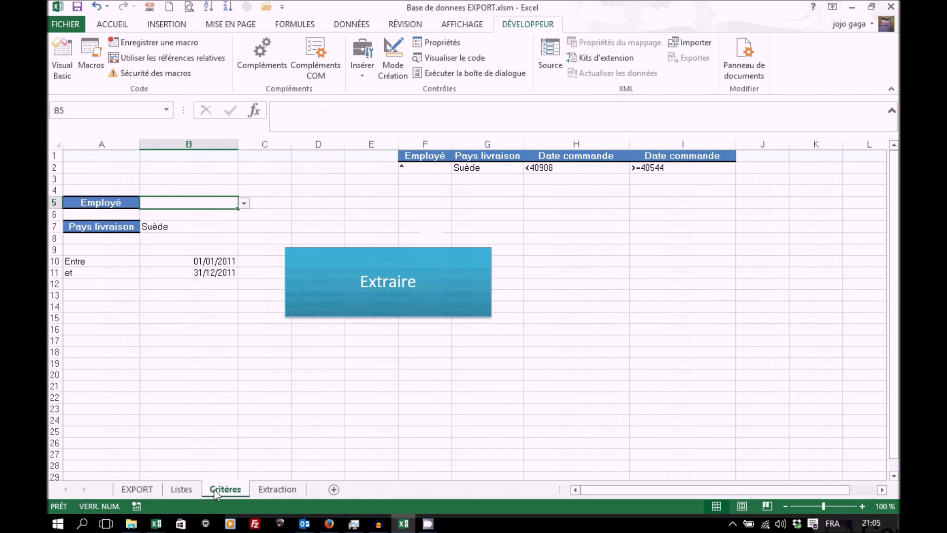